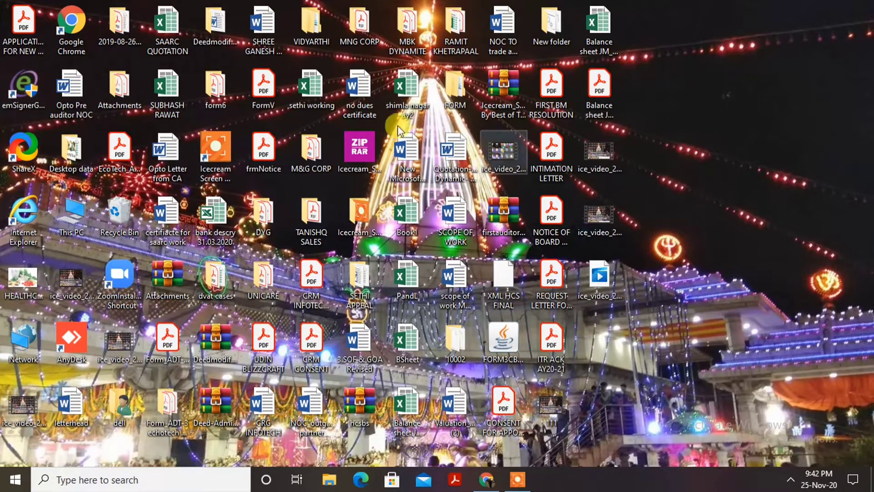
Launch Chrome maximized and run a Google search for income tax efiling
{"action": "double_click", "coordinate": [74, 28]}
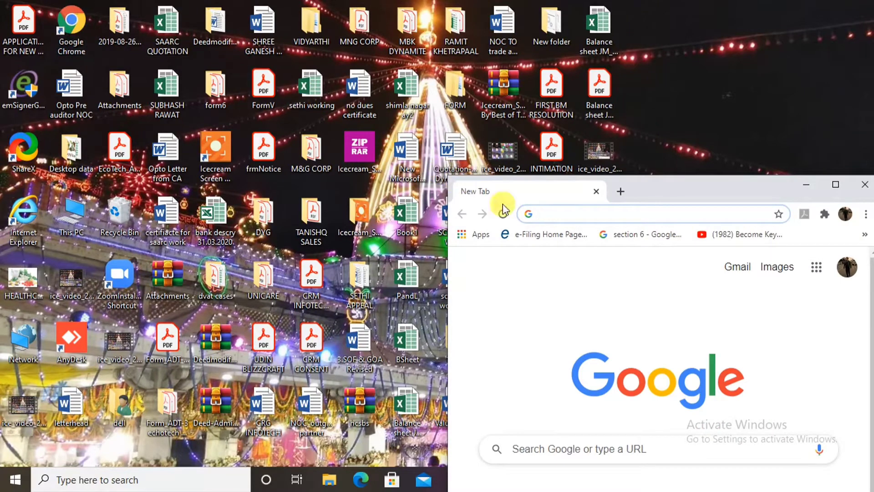
{"action": "left_click", "coordinate": [837, 185]}
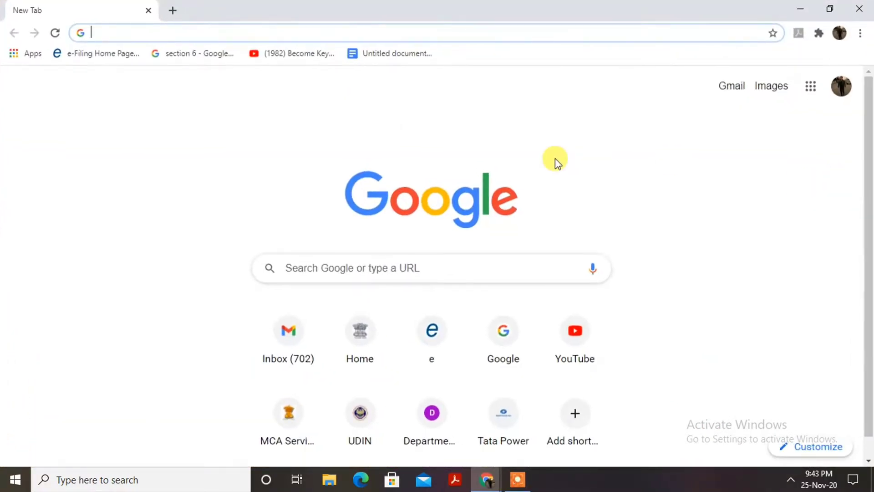
{"action": "type", "text": "income "}
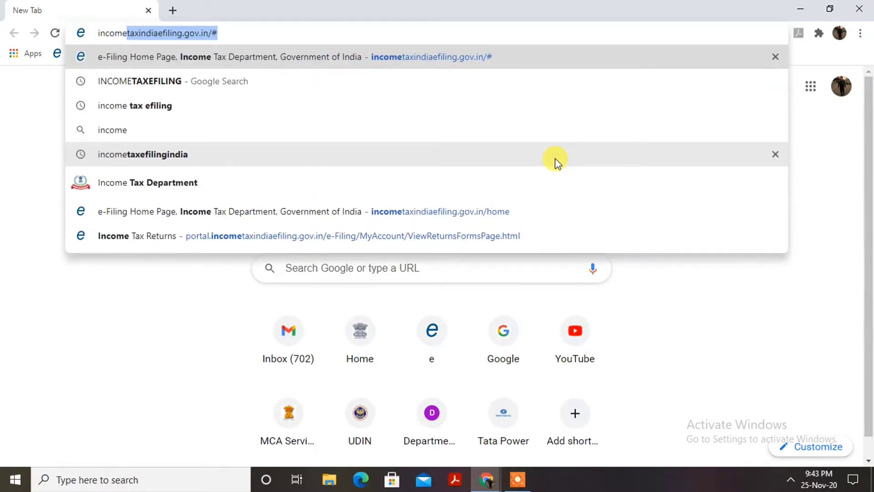
{"action": "type", "text": "tax"}
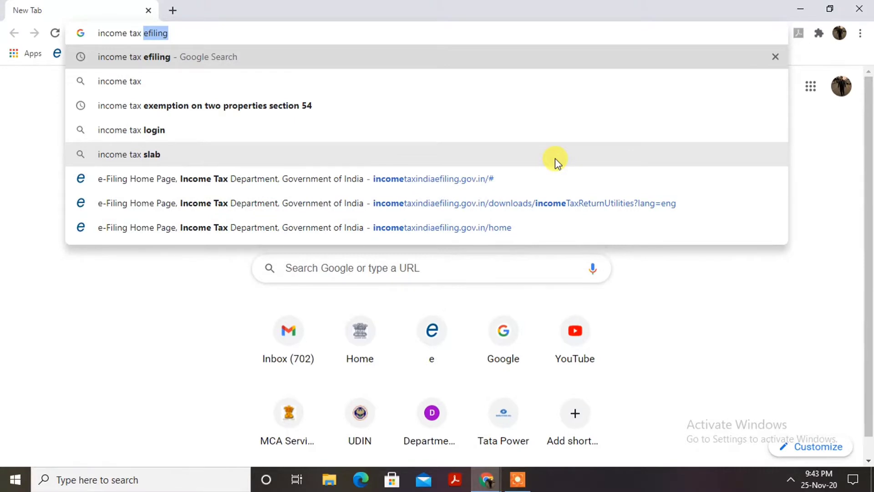
{"action": "key", "text": "Return"}
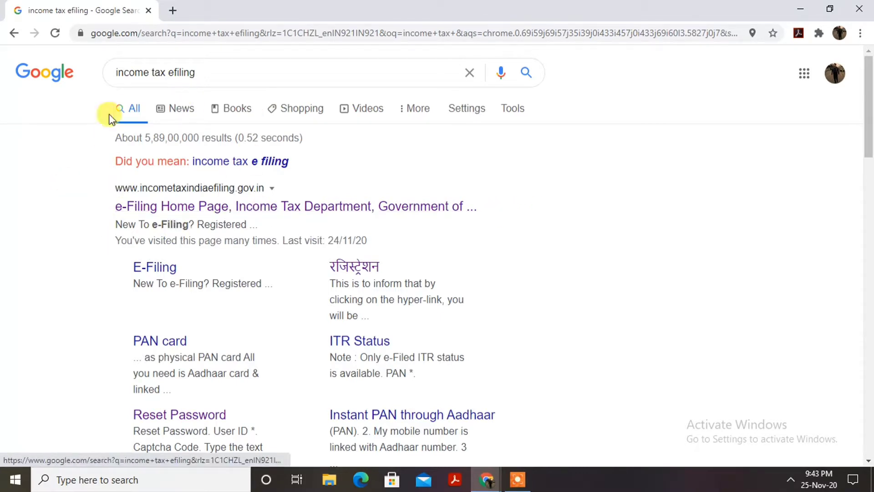
Open the official e-Filing Home Page result and dismiss the ITR-1 notice with Continue to Homepage
{"action": "left_click", "coordinate": [210, 213]}
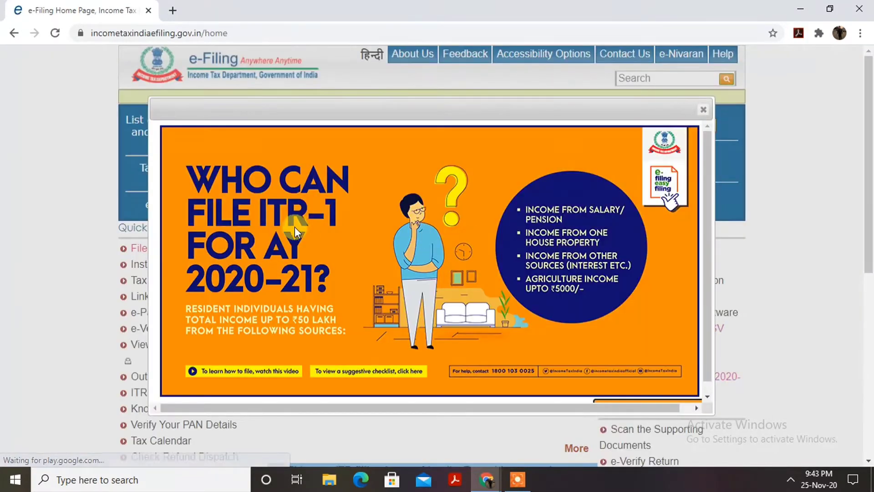
{"action": "left_click", "coordinate": [709, 397]}
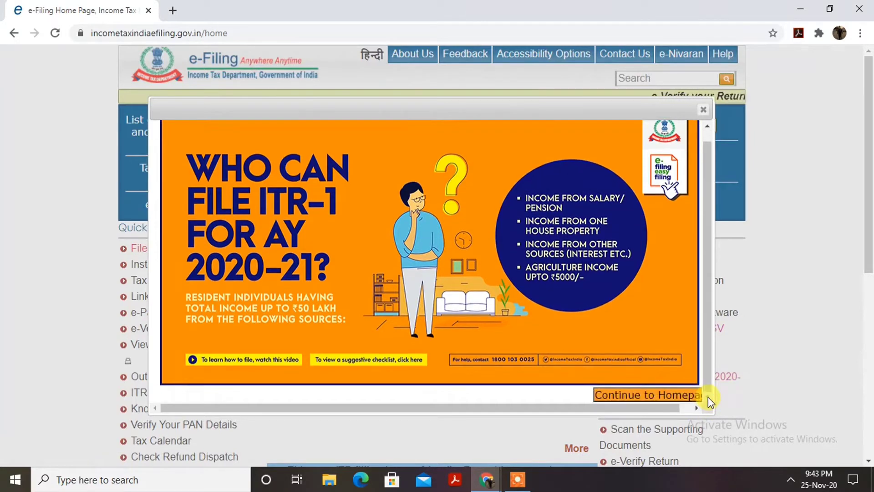
{"action": "left_click", "coordinate": [662, 396]}
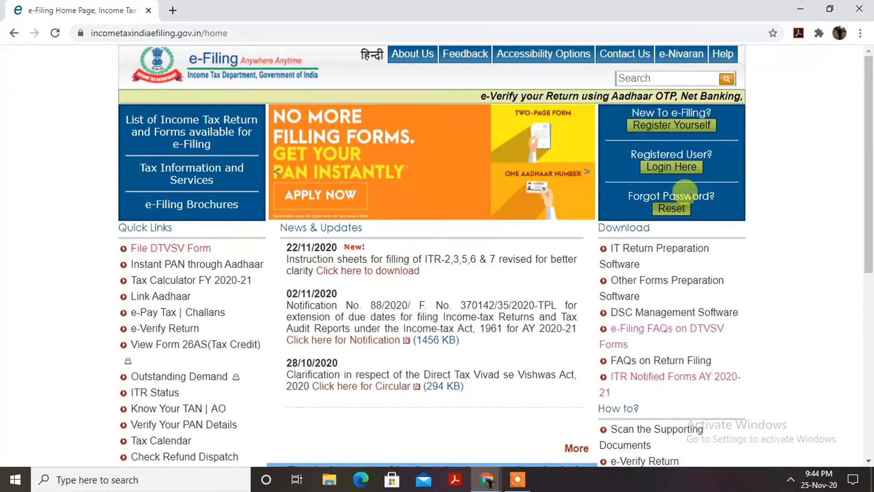
Open the login page and cross-check the user ID against the Form 16 Part A PDF
{"action": "left_click", "coordinate": [677, 172]}
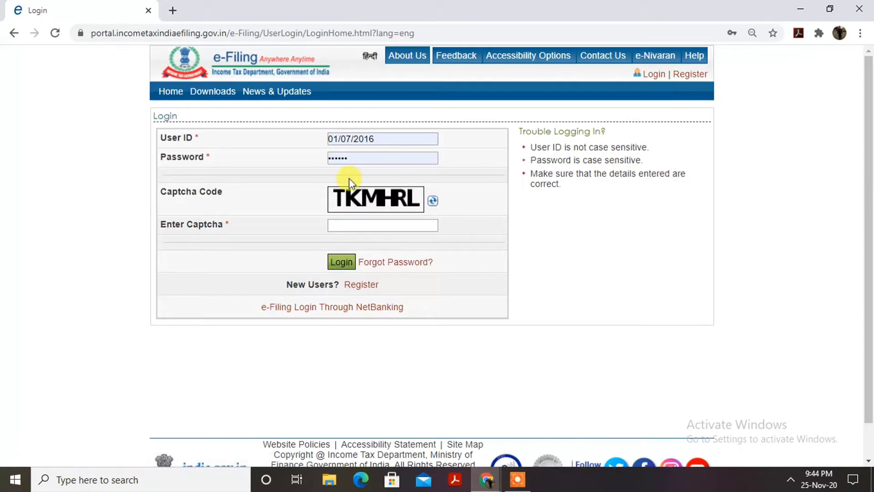
{"action": "left_click", "coordinate": [393, 138]}
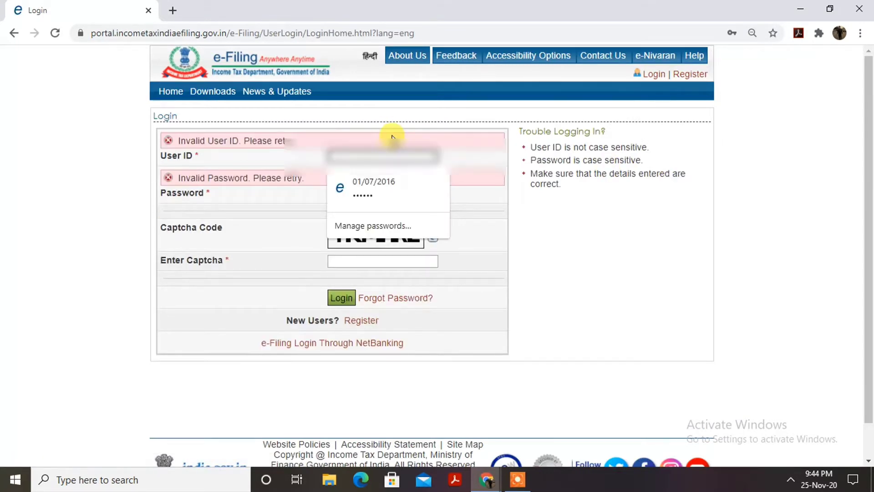
{"action": "key", "text": "alt+Tab"}
{"action": "key", "text": "alt+Tab"}
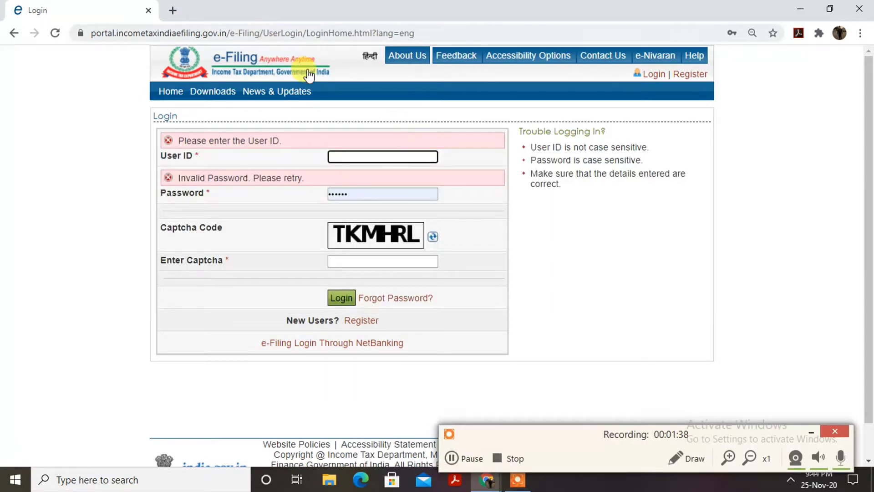
{"action": "key", "text": "alt+Tab"}
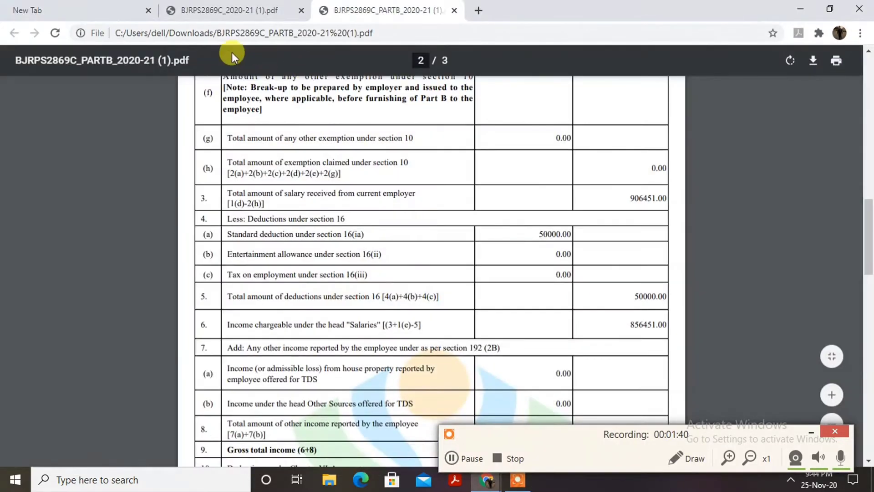
{"action": "left_click", "coordinate": [229, 10]}
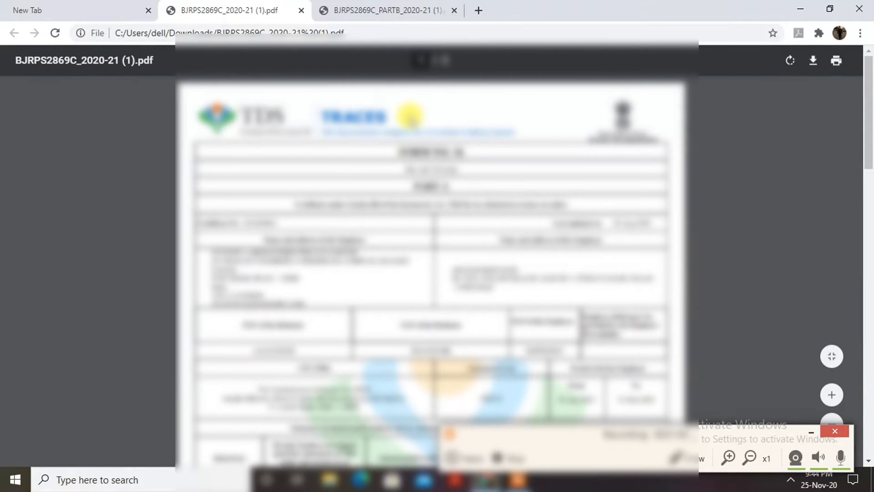
{"action": "key", "text": "alt+Tab"}
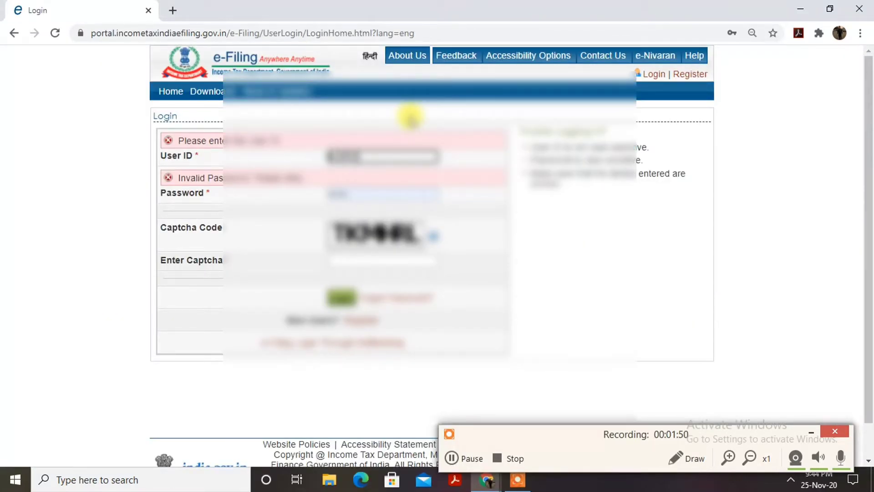
{"action": "key", "text": "alt+Tab"}
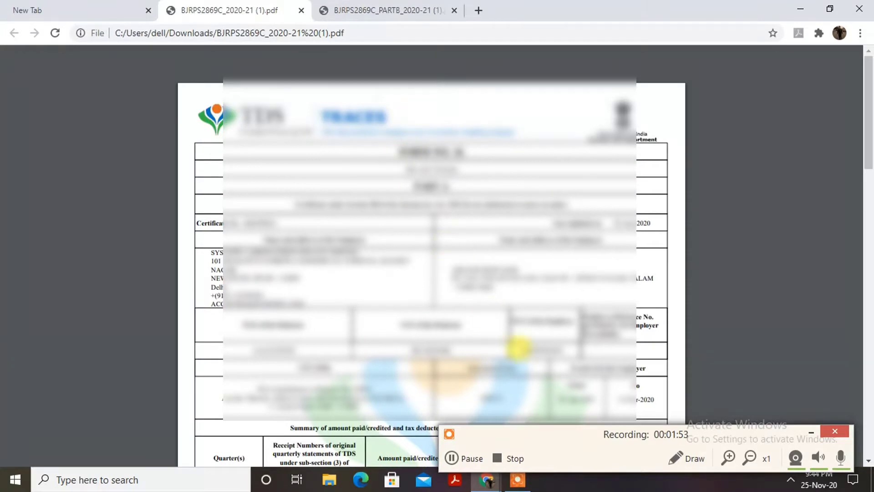
{"action": "key", "text": "alt+Tab"}
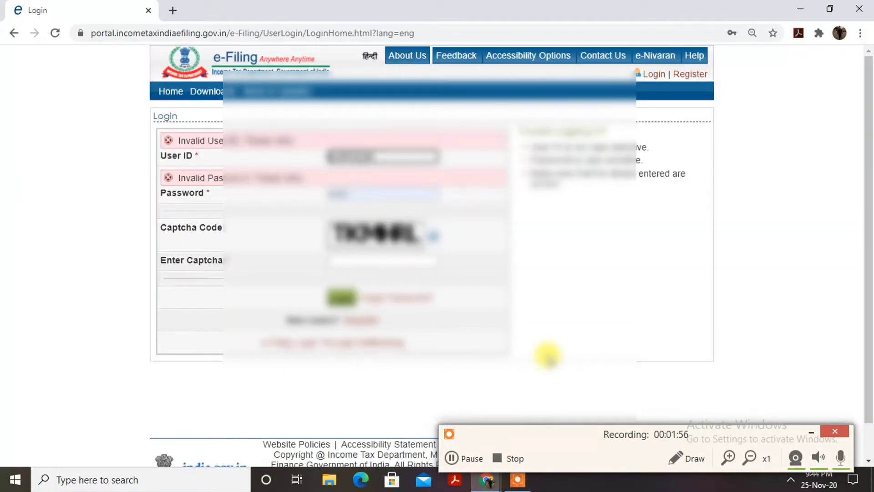
Re-enter the account password and captcha, then sign in
{"action": "key", "text": "Tab"}
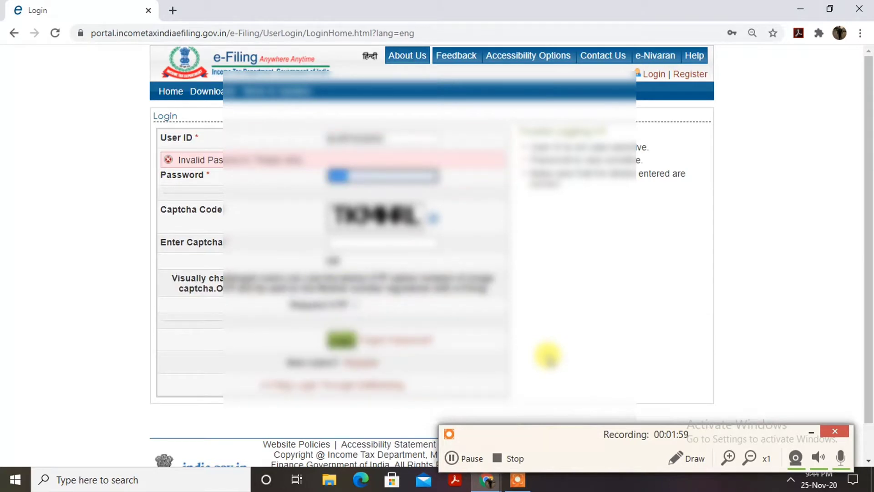
{"action": "key", "text": "BackSpace"}
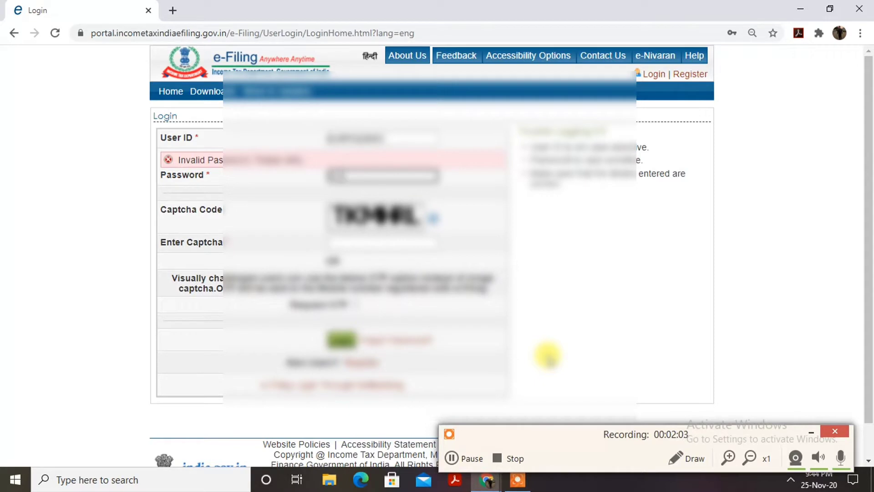
{"action": "key", "text": "Tab"}
{"action": "key", "text": "Tab"}
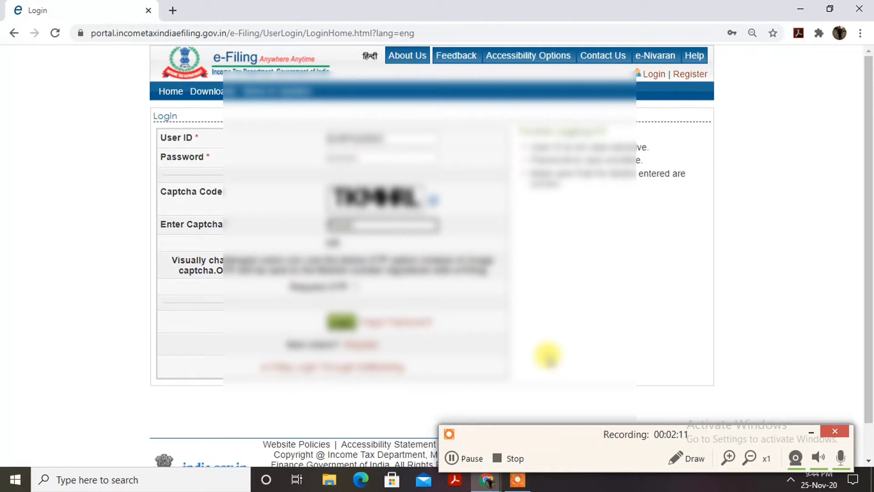
{"action": "left_click", "coordinate": [482, 243]}
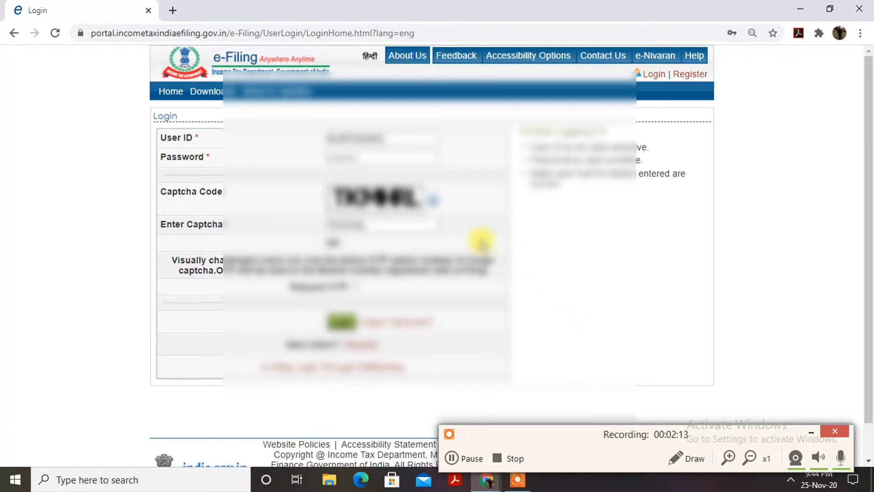
{"action": "left_click", "coordinate": [337, 322]}
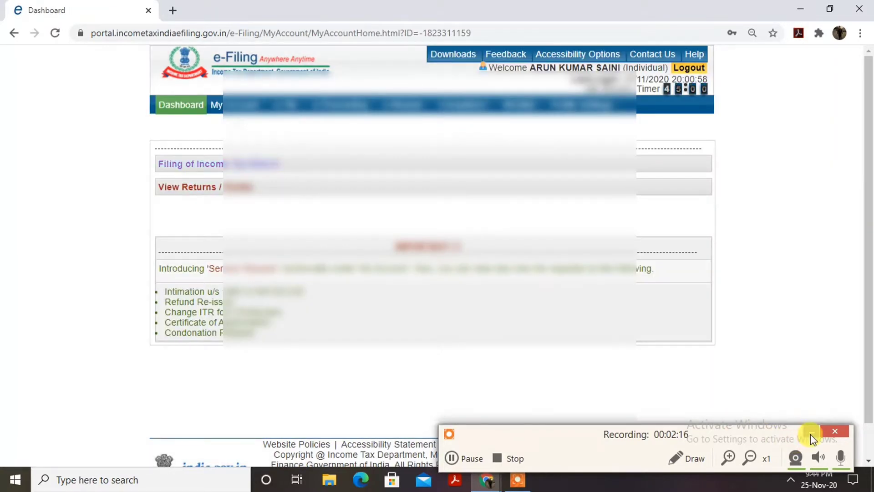
Explore the dashboard menus to reveal My Account's View Form 26AS (Tax Credit) option
{"action": "left_click", "coordinate": [811, 432]}
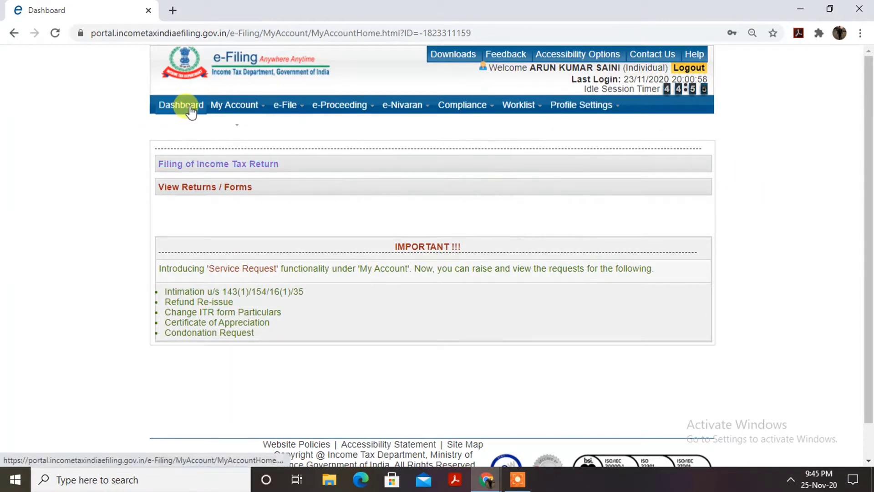
{"action": "mouse_move", "coordinate": [233, 116]}
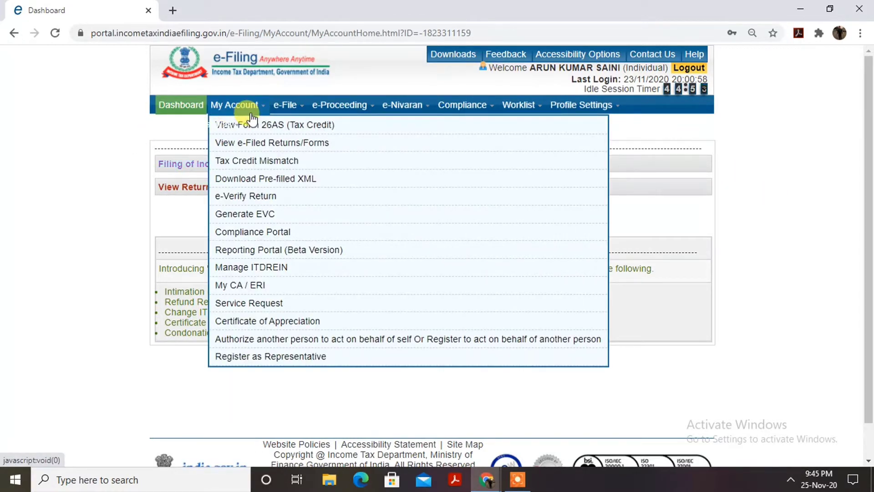
{"action": "mouse_move", "coordinate": [280, 108]}
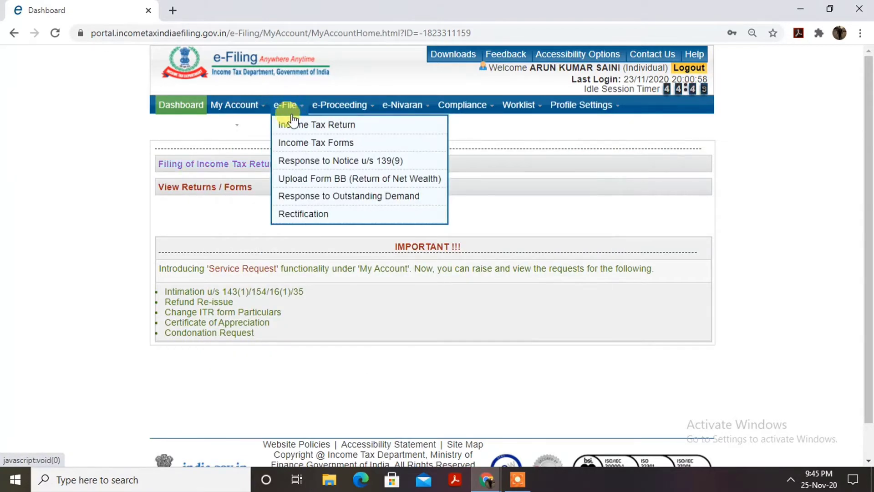
{"action": "mouse_move", "coordinate": [364, 105]}
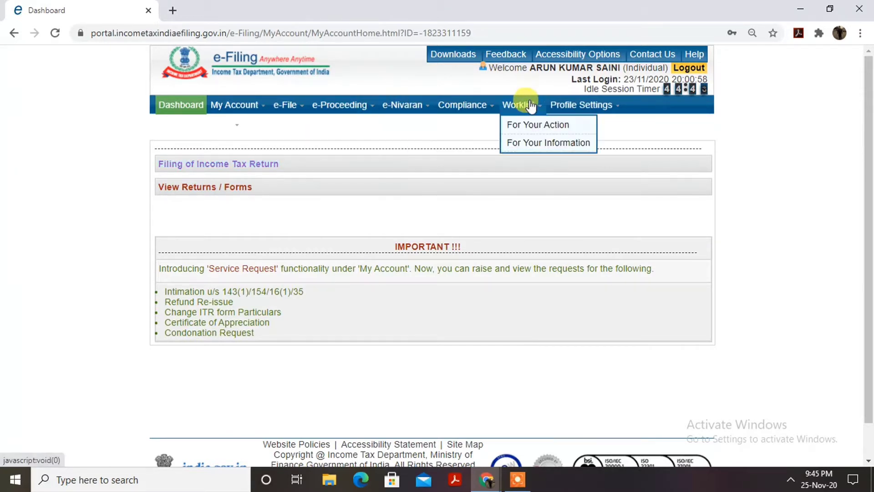
{"action": "mouse_move", "coordinate": [592, 107]}
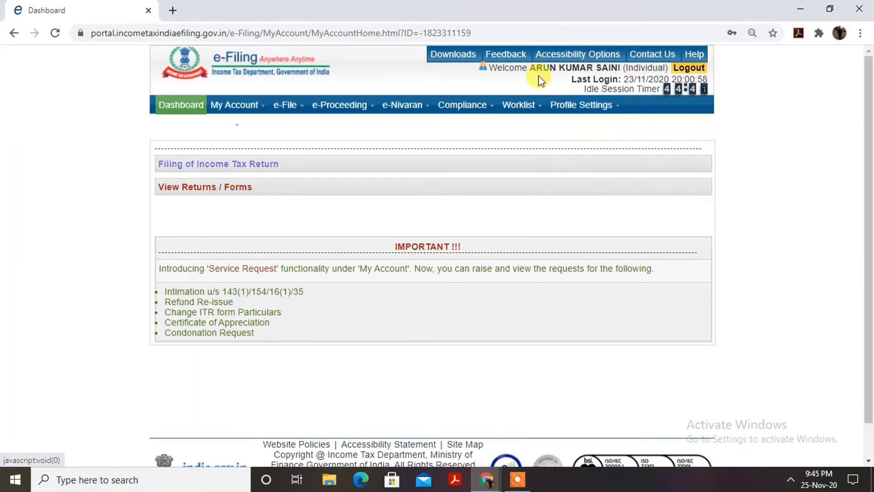
{"action": "mouse_move", "coordinate": [196, 130]}
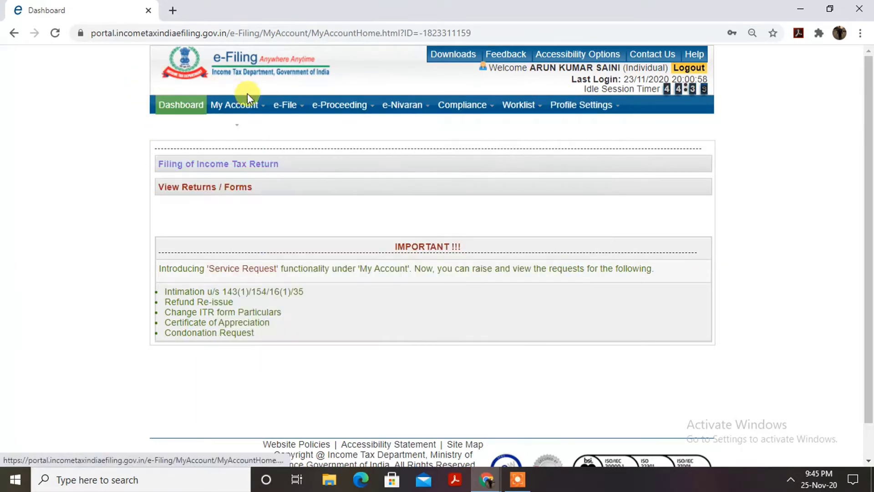
{"action": "mouse_move", "coordinate": [246, 95]}
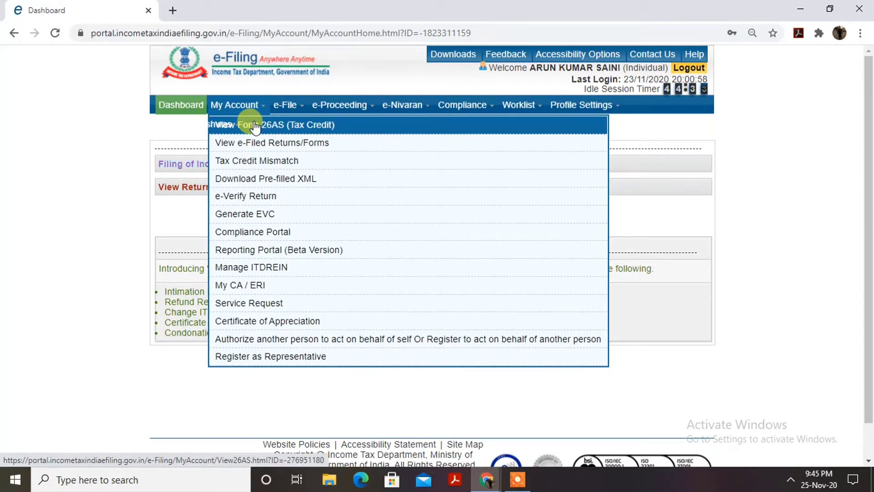
Open View Form 26AS, accept the disclaimer and Form 16/16A terms, and follow the View Tax Credit link
{"action": "left_click", "coordinate": [255, 126]}
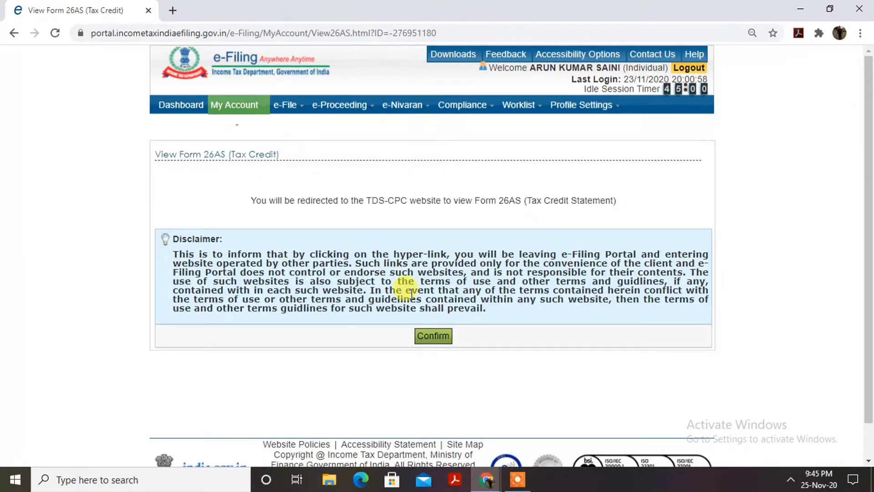
{"action": "left_click", "coordinate": [435, 340]}
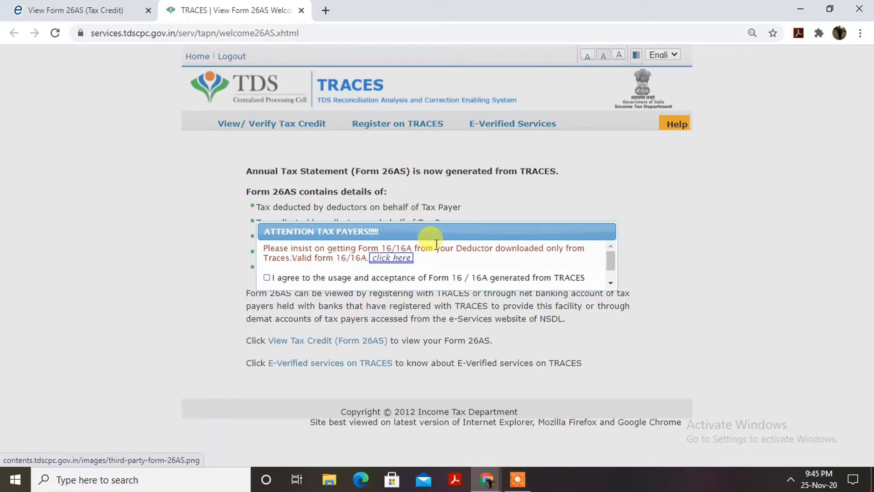
{"action": "left_click", "coordinate": [611, 282]}
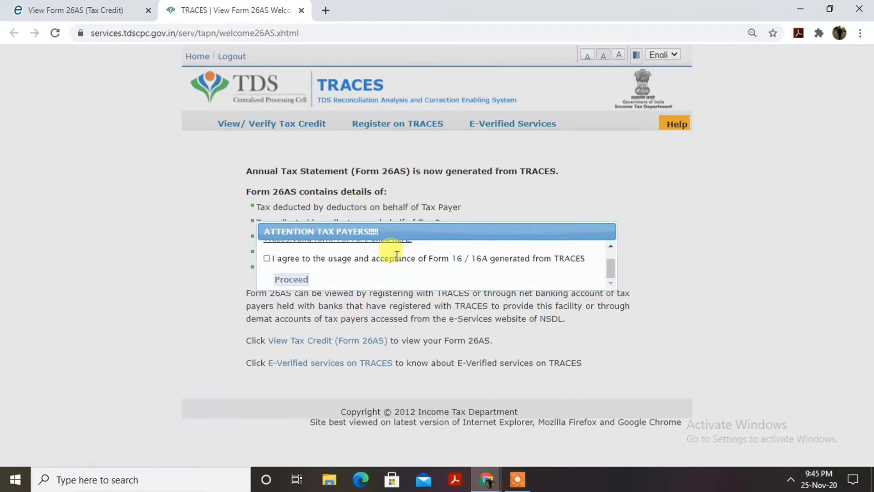
{"action": "left_click", "coordinate": [299, 281]}
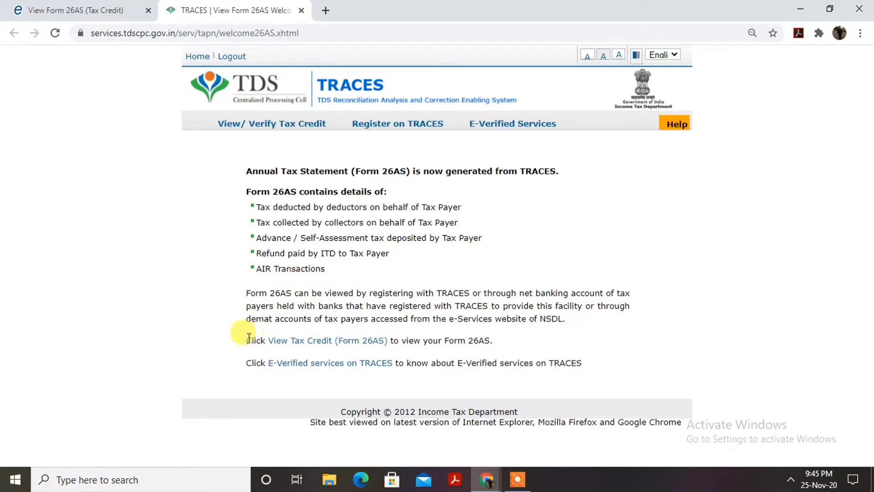
{"action": "left_click", "coordinate": [300, 343]}
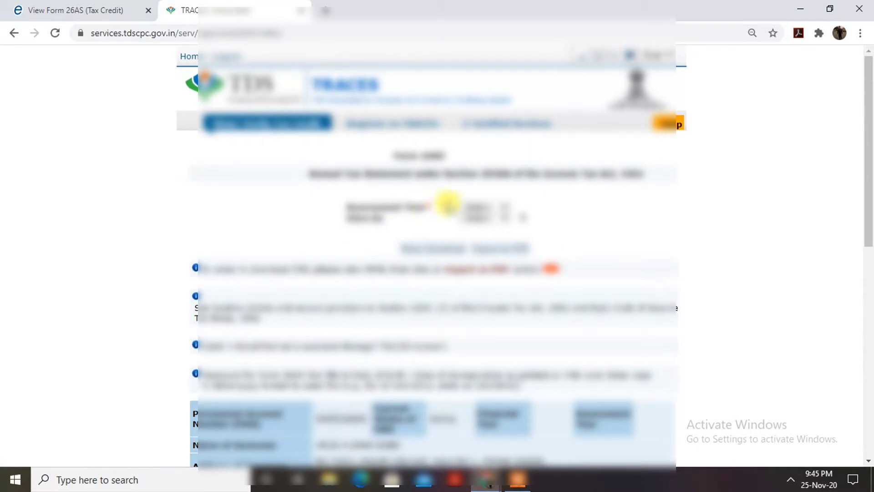
Choose the assessment year and View As format, then display the Form 26AS statement
{"action": "left_click", "coordinate": [494, 207]}
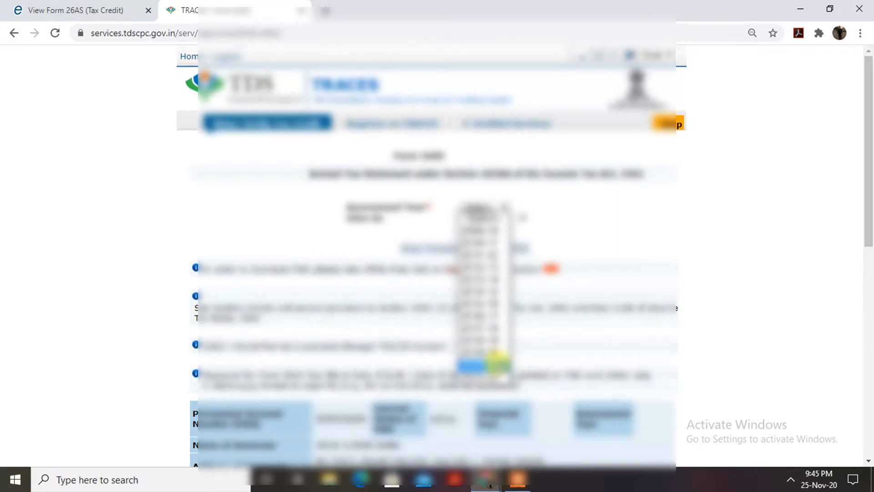
{"action": "left_click", "coordinate": [498, 362]}
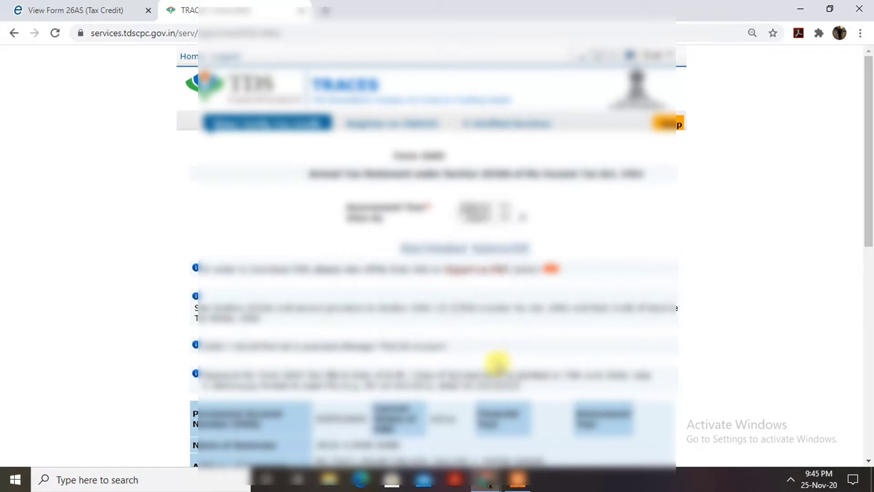
{"action": "left_click", "coordinate": [481, 215]}
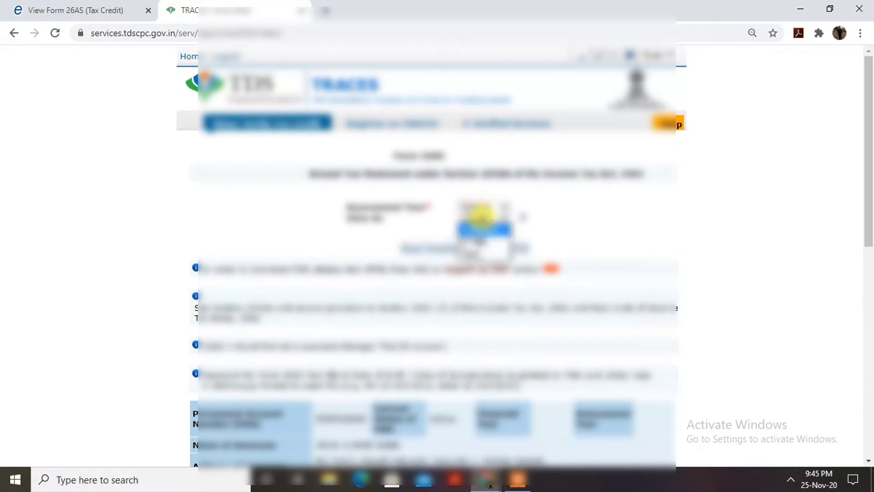
{"action": "left_click", "coordinate": [482, 241]}
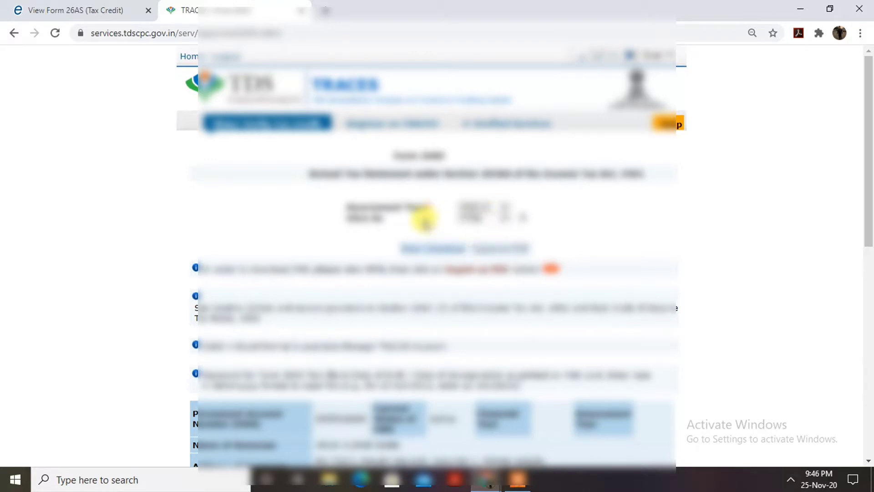
{"action": "left_click", "coordinate": [433, 248]}
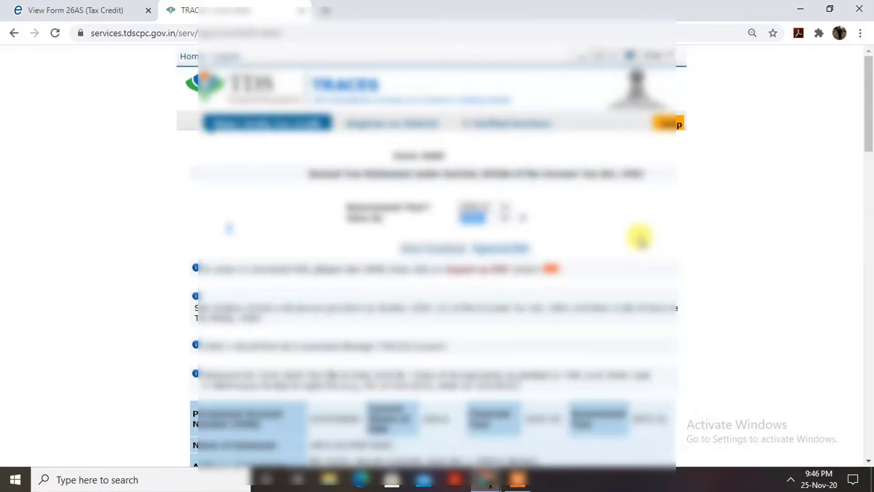
{"action": "left_click", "coordinate": [640, 237]}
Review all Form 26AS parts, expanding and collapsing the Part A deductor transactions
{"action": "scroll", "coordinate": [640, 237], "scroll_direction": "down", "scroll_amount": 6}
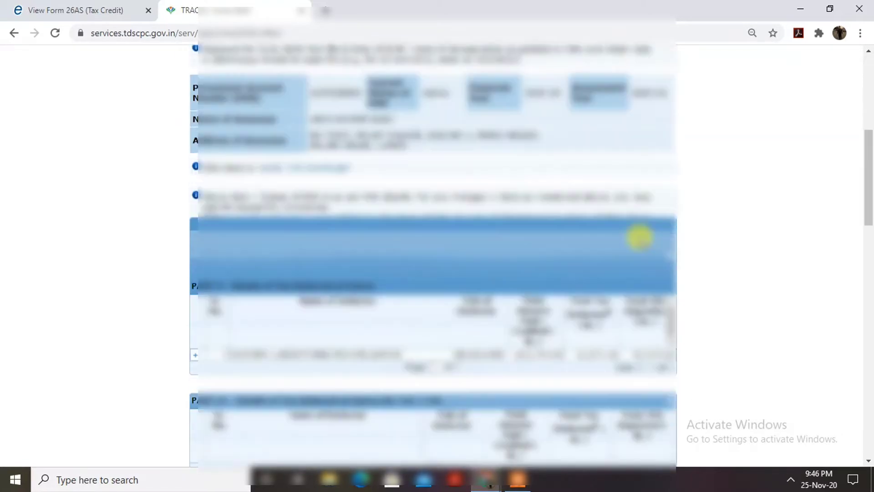
{"action": "scroll", "coordinate": [639, 237], "scroll_direction": "down", "scroll_amount": 3}
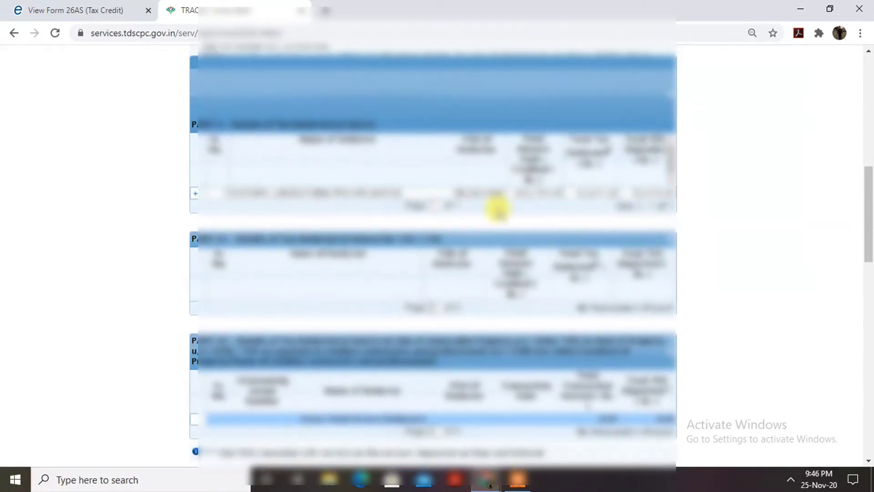
{"action": "left_click", "coordinate": [195, 196]}
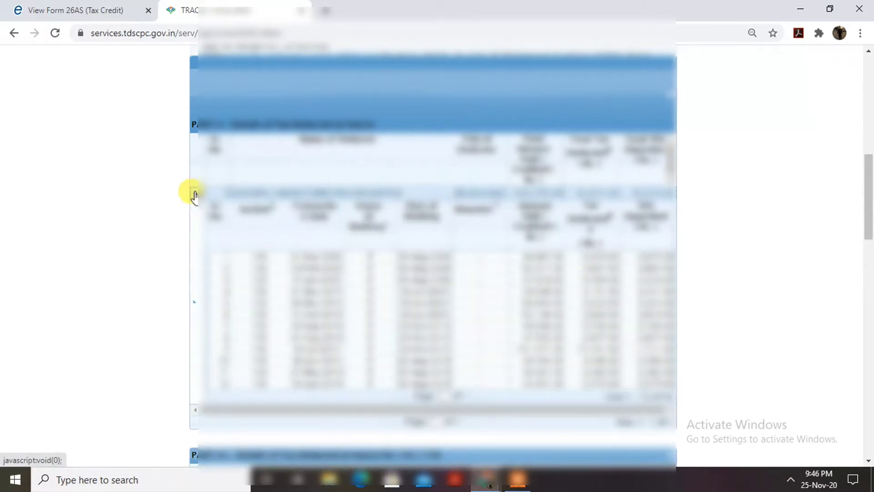
{"action": "left_click", "coordinate": [195, 194]}
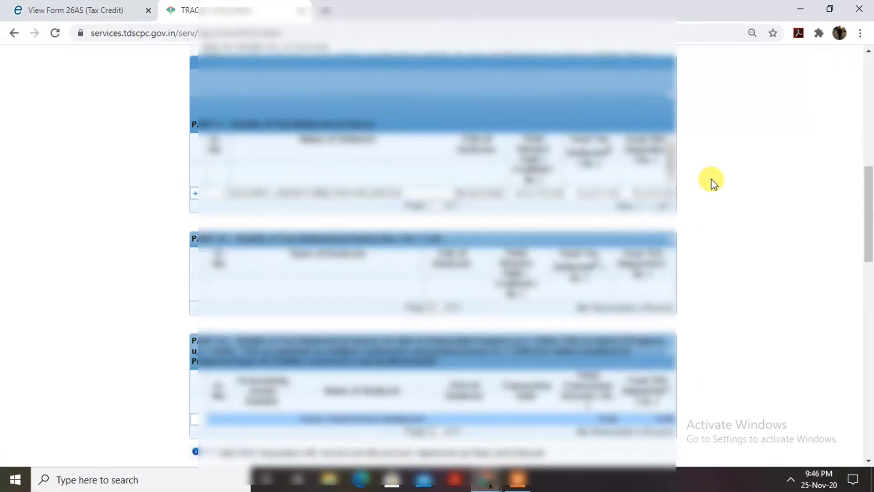
{"action": "scroll", "coordinate": [713, 181], "scroll_direction": "down", "scroll_amount": 3}
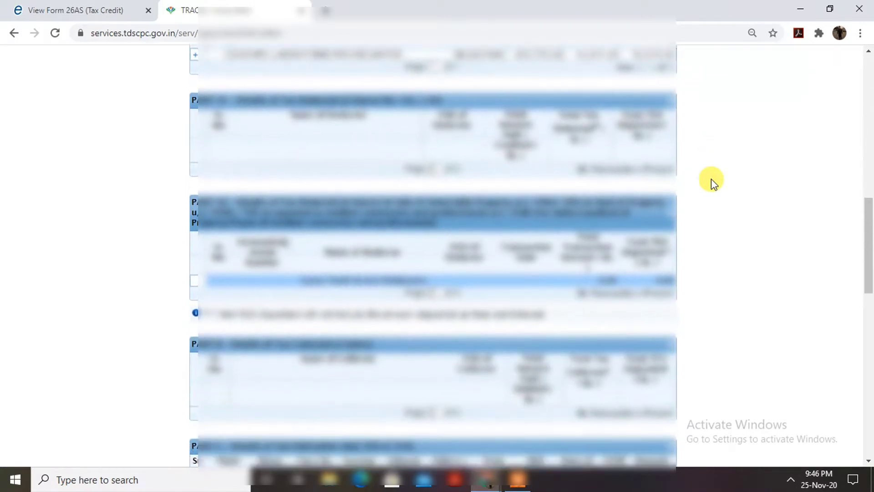
{"action": "scroll", "coordinate": [711, 179], "scroll_direction": "down", "scroll_amount": 4}
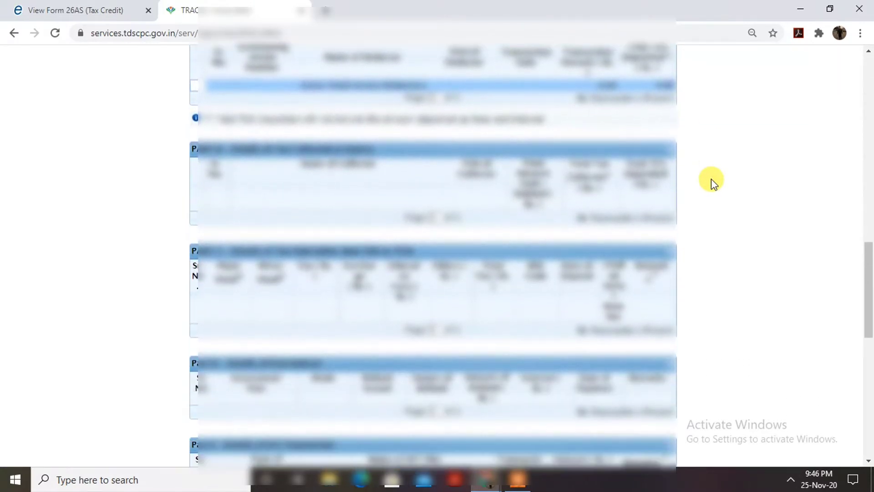
{"action": "scroll", "coordinate": [711, 179], "scroll_direction": "down", "scroll_amount": 8}
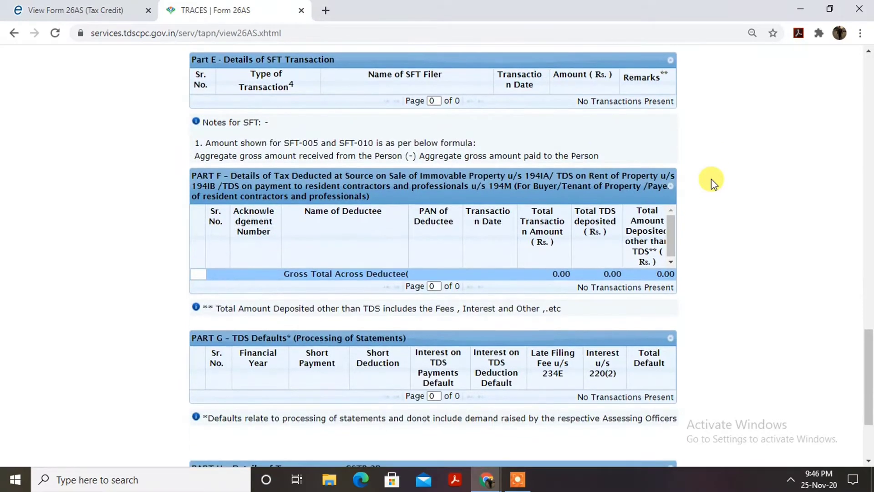
{"action": "scroll", "coordinate": [711, 179], "scroll_direction": "down", "scroll_amount": 3}
{"action": "scroll", "coordinate": [712, 179], "scroll_direction": "up", "scroll_amount": 7}
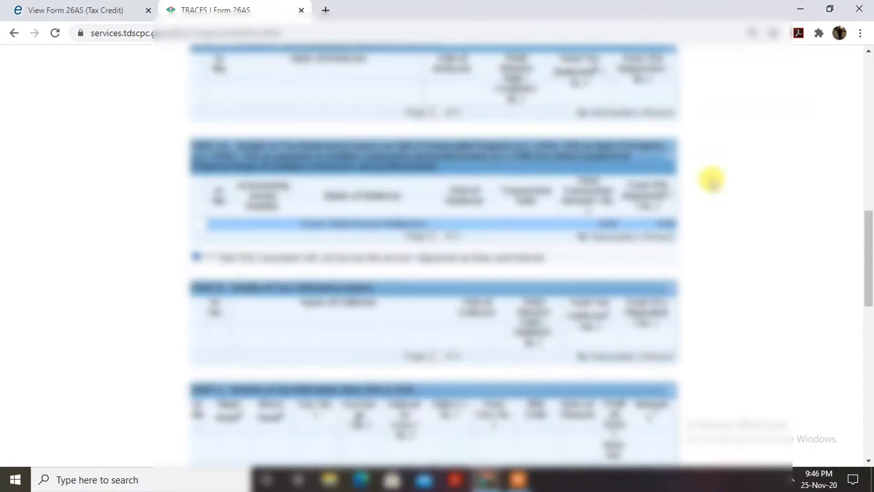
{"action": "scroll", "coordinate": [712, 179], "scroll_direction": "up", "scroll_amount": 1}
{"action": "scroll", "coordinate": [712, 179], "scroll_direction": "up", "scroll_amount": 2}
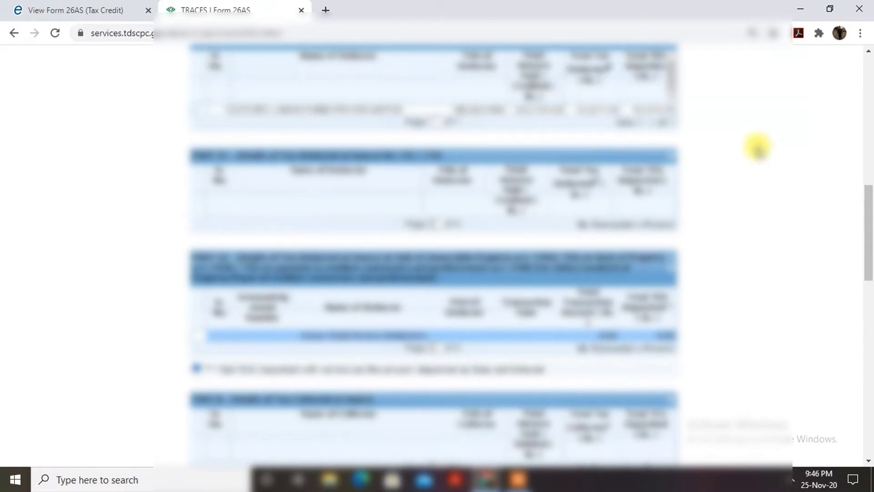
{"action": "scroll", "coordinate": [758, 147], "scroll_direction": "up", "scroll_amount": 2}
{"action": "scroll", "coordinate": [758, 147], "scroll_direction": "up", "scroll_amount": 8}
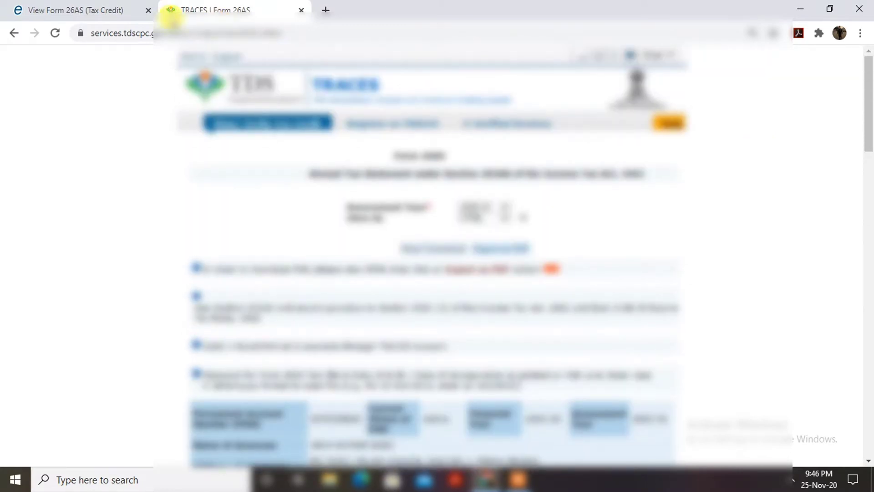
{"action": "left_click", "coordinate": [75, 11]}
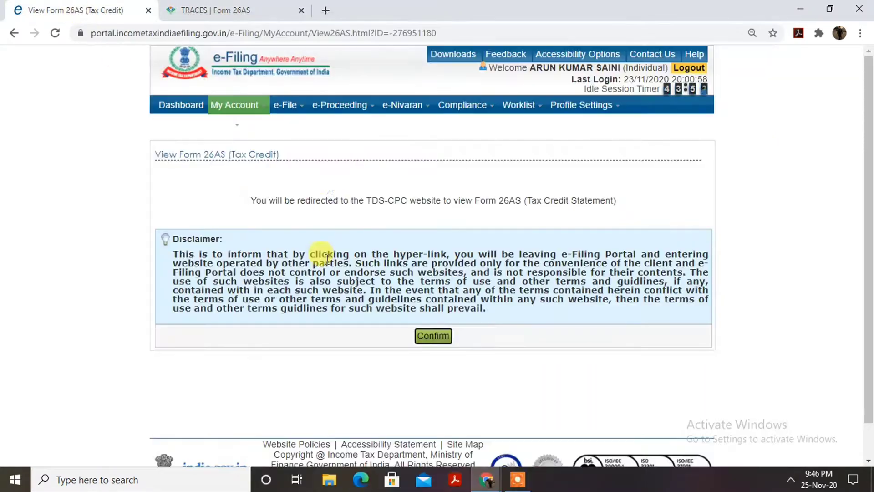
From the dashboard, go to e-File > Income Tax Return to see the 2020-21 ITR-1 draft
{"action": "left_click", "coordinate": [180, 106]}
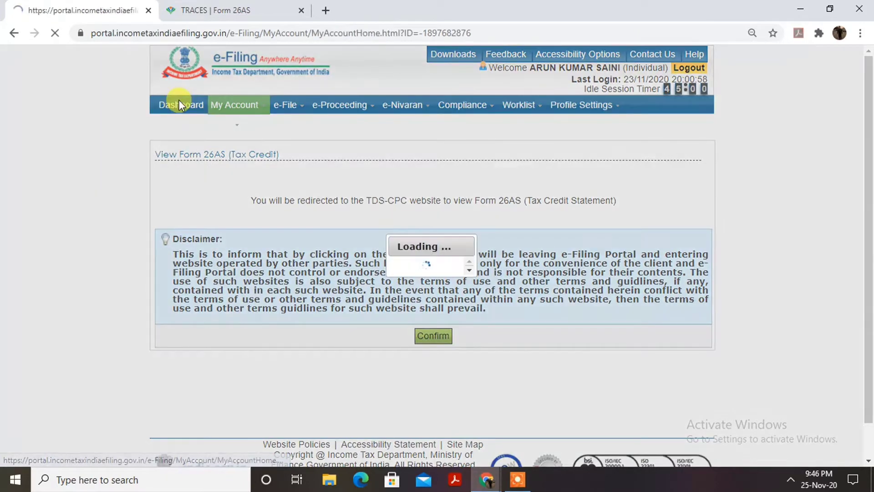
{"action": "mouse_move", "coordinate": [286, 106]}
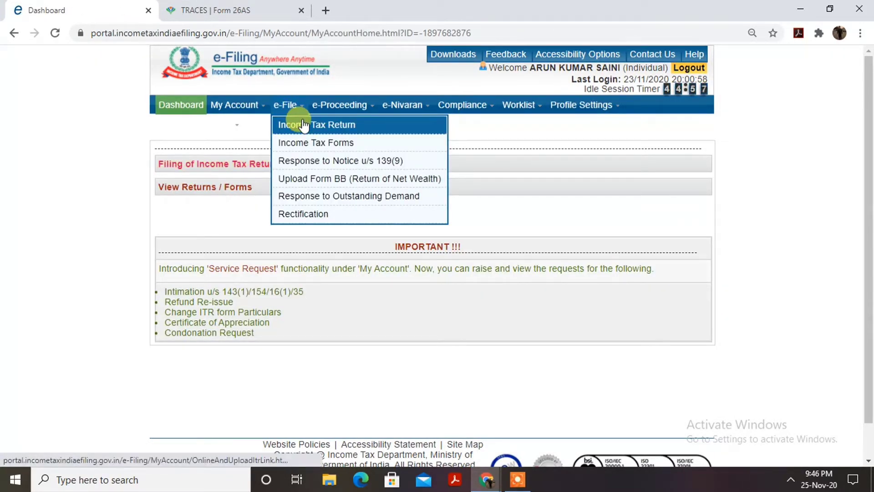
{"action": "left_click", "coordinate": [303, 125]}
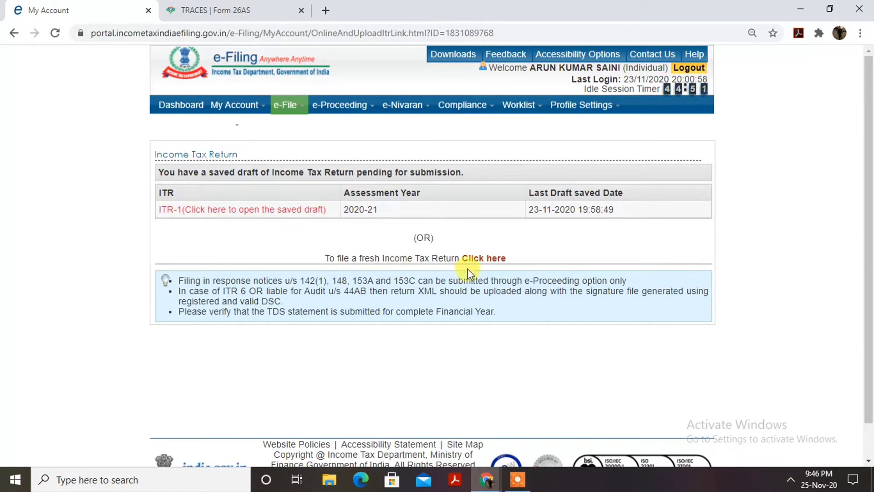
Start a new return for assessment year 2020-21 using form ITR-1
{"action": "left_click", "coordinate": [493, 257]}
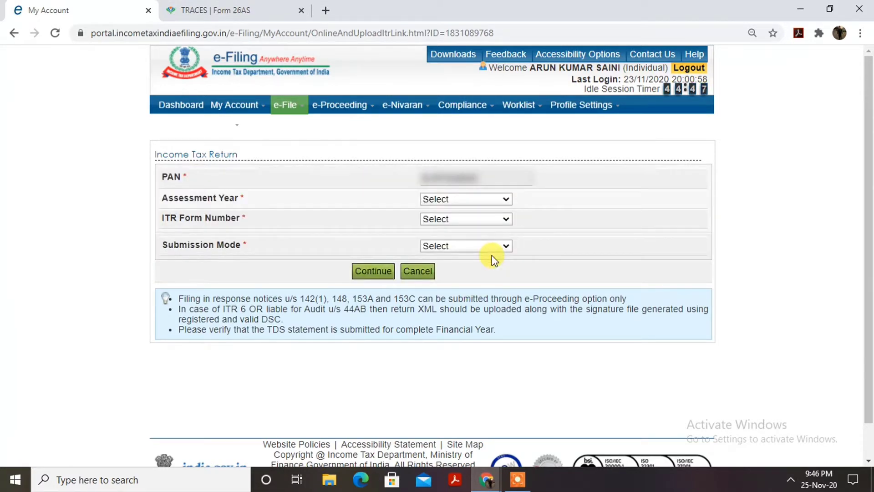
{"action": "left_click", "coordinate": [466, 198]}
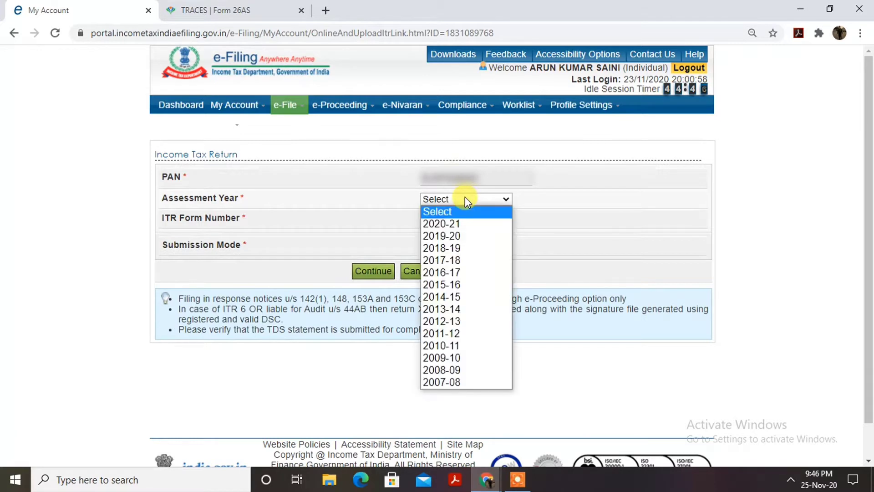
{"action": "left_click", "coordinate": [465, 224]}
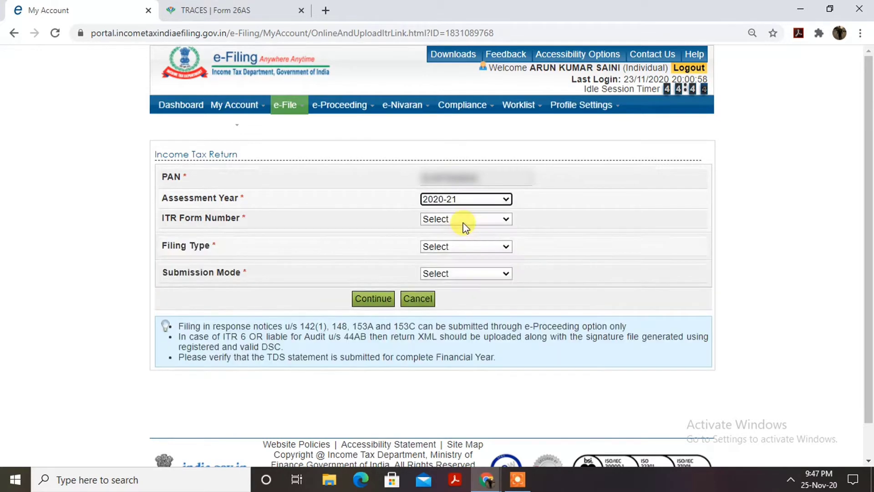
{"action": "left_click", "coordinate": [587, 210]}
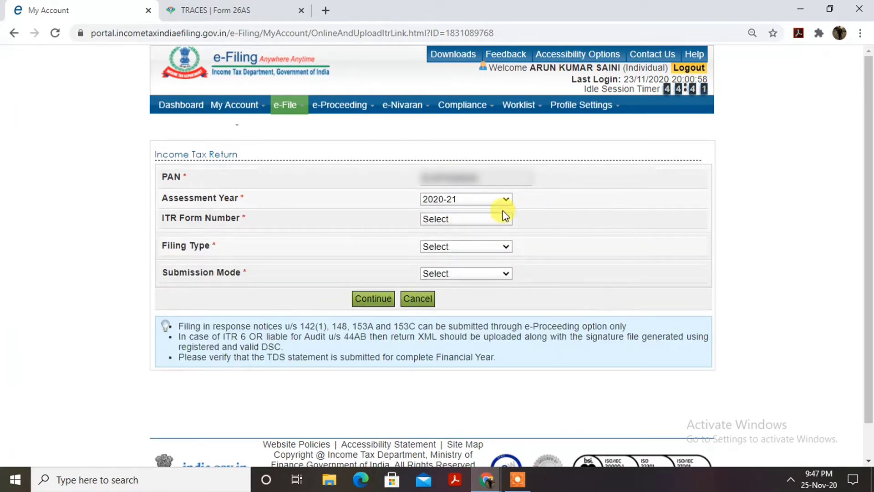
{"action": "left_click", "coordinate": [480, 217]}
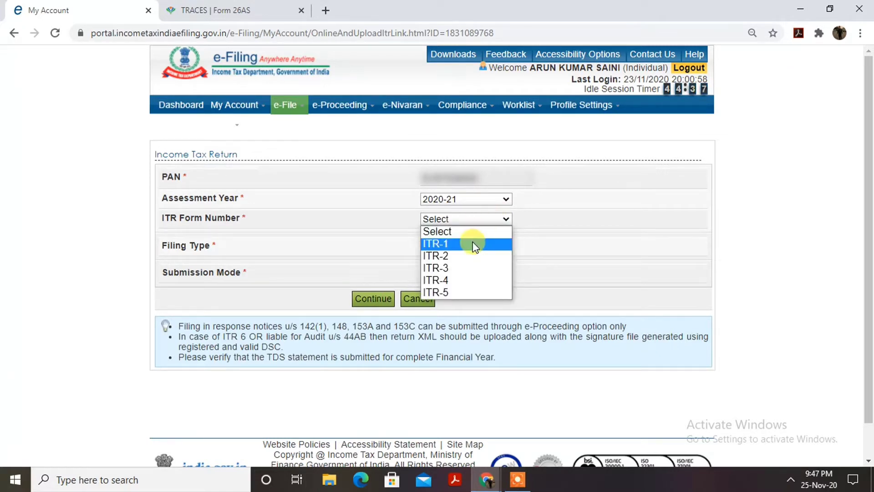
{"action": "left_click", "coordinate": [476, 245]}
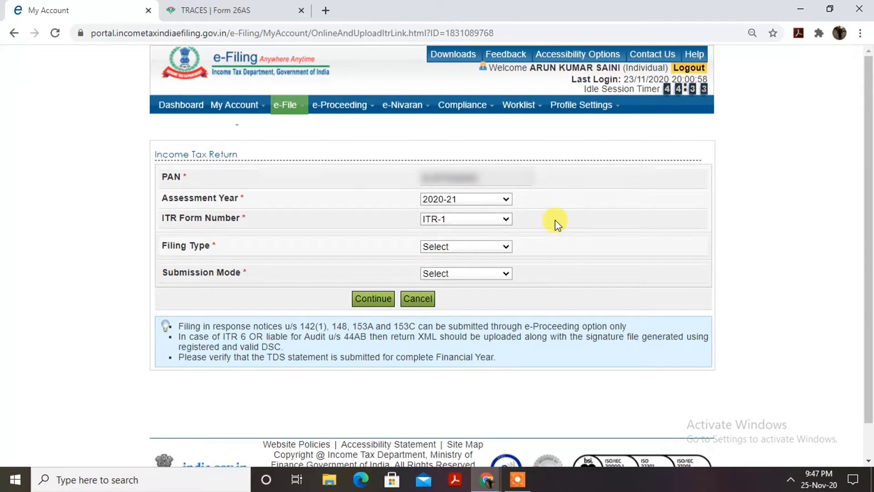
Set filing type to Original/Revised Return and submission mode to Prepare and Submit Online
{"action": "left_click", "coordinate": [477, 248]}
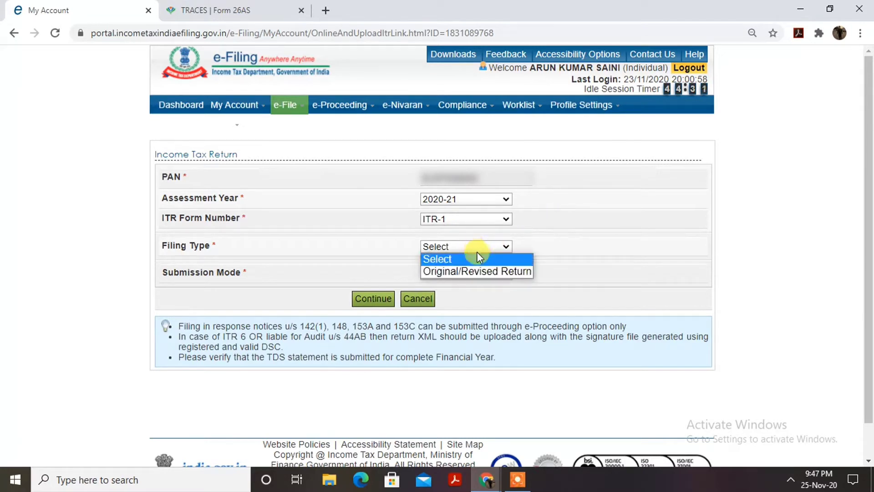
{"action": "left_click", "coordinate": [478, 274]}
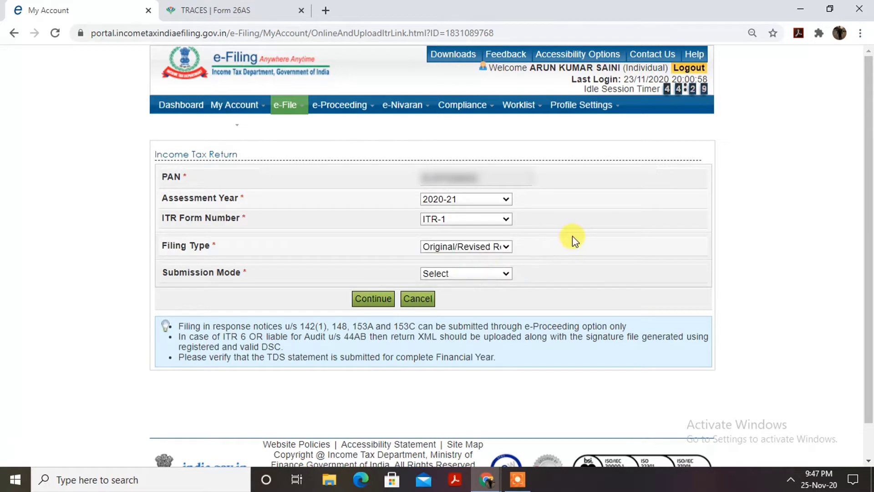
{"action": "left_click", "coordinate": [476, 272]}
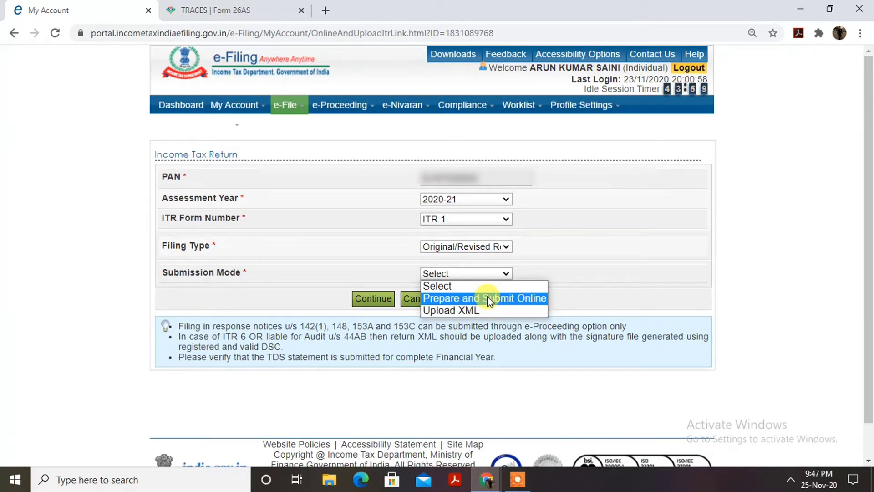
{"action": "left_click", "coordinate": [487, 298]}
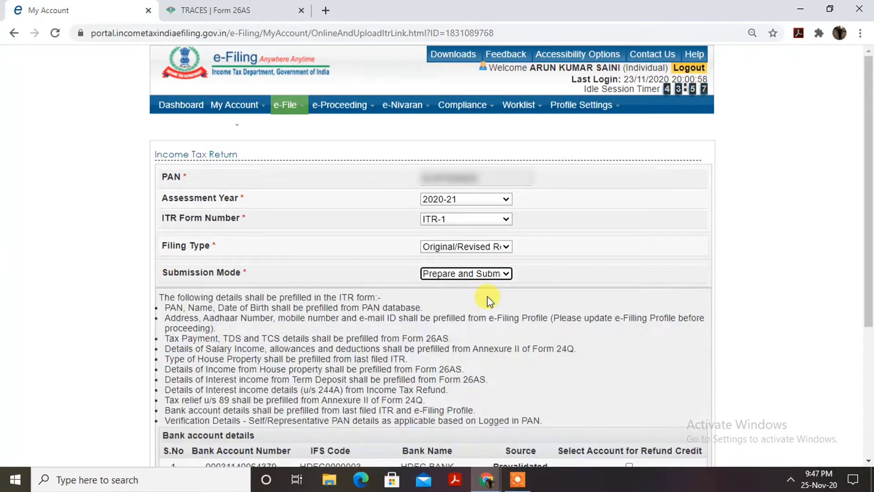
{"action": "left_click", "coordinate": [451, 274]}
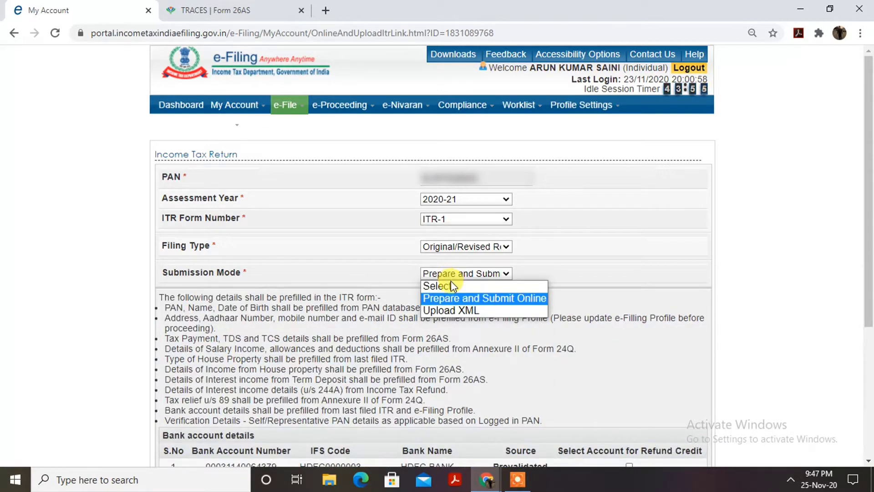
{"action": "left_click", "coordinate": [479, 297]}
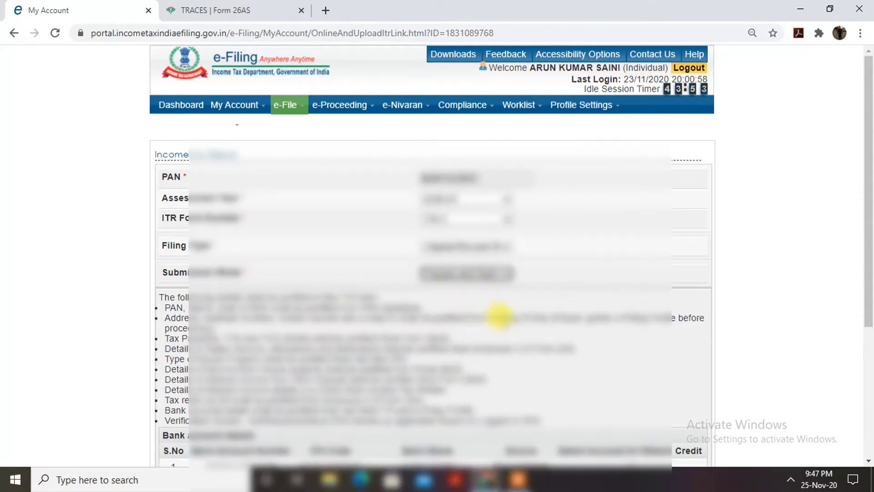
Select both bank accounts for refund credit and continue
{"action": "scroll", "coordinate": [507, 324], "scroll_direction": "down", "scroll_amount": 3}
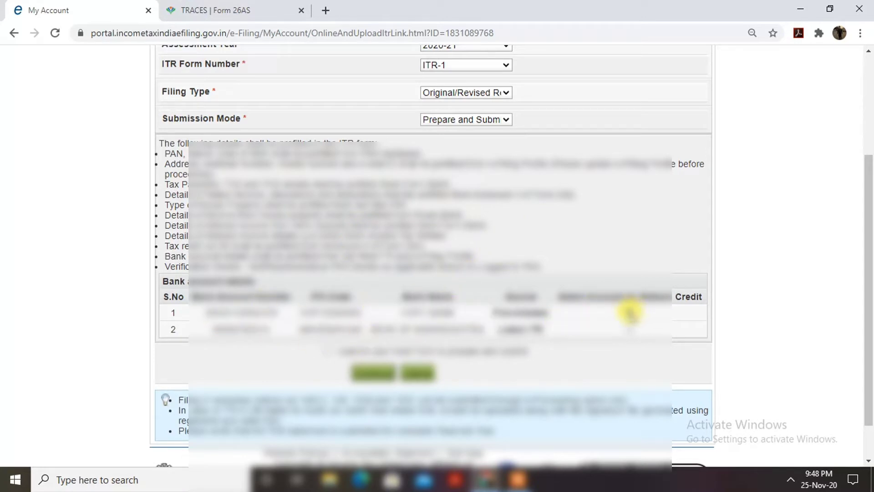
{"action": "left_click", "coordinate": [630, 312]}
{"action": "left_click", "coordinate": [631, 329]}
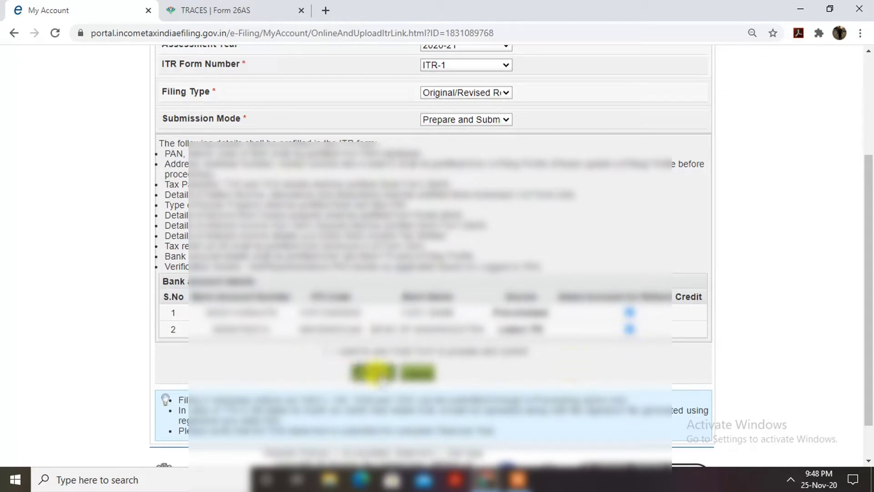
{"action": "left_click", "coordinate": [373, 373]}
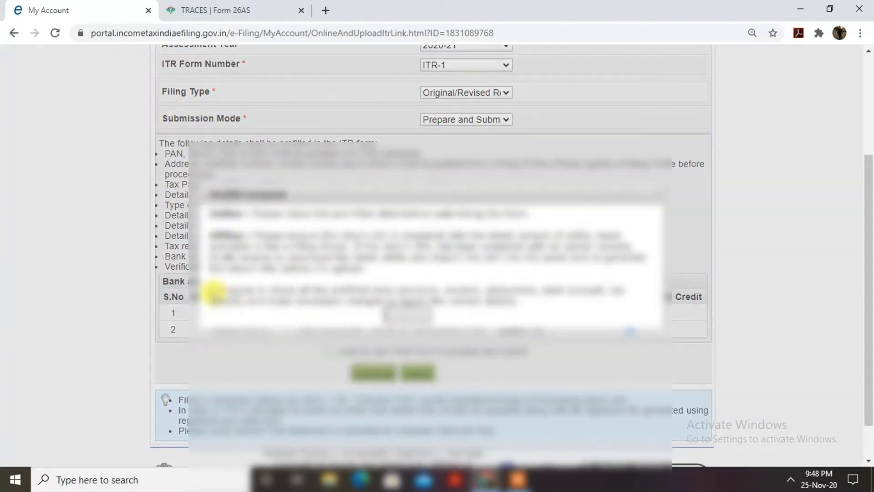
Accept the prefill consent terms to open the ITR-1 Sahaj form at General Instructions
{"action": "left_click", "coordinate": [213, 292]}
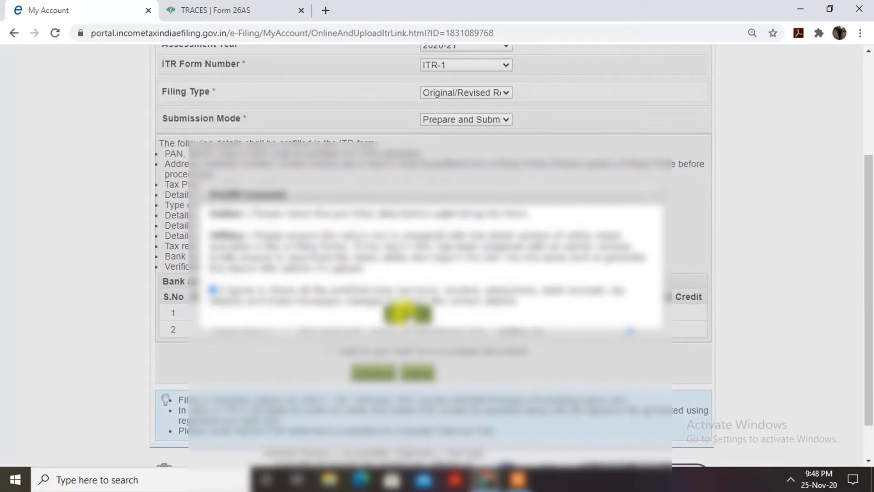
{"action": "left_click", "coordinate": [405, 312]}
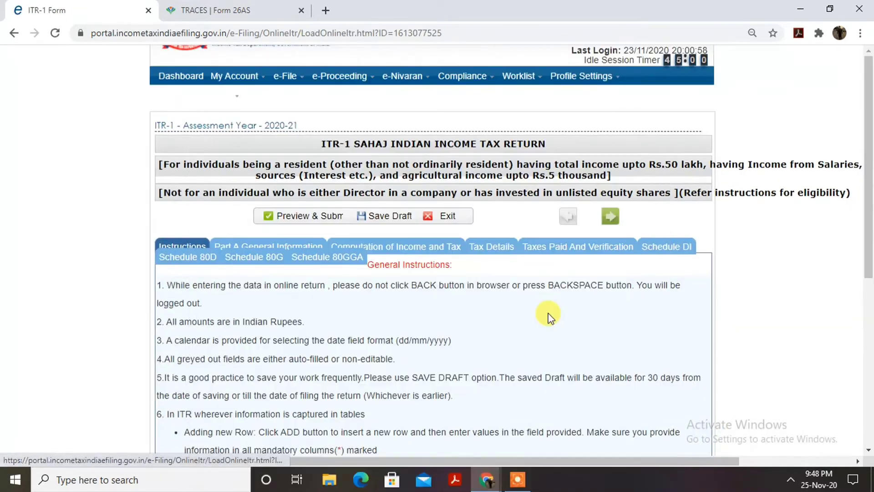
{"action": "scroll", "coordinate": [549, 314], "scroll_direction": "down", "scroll_amount": 1}
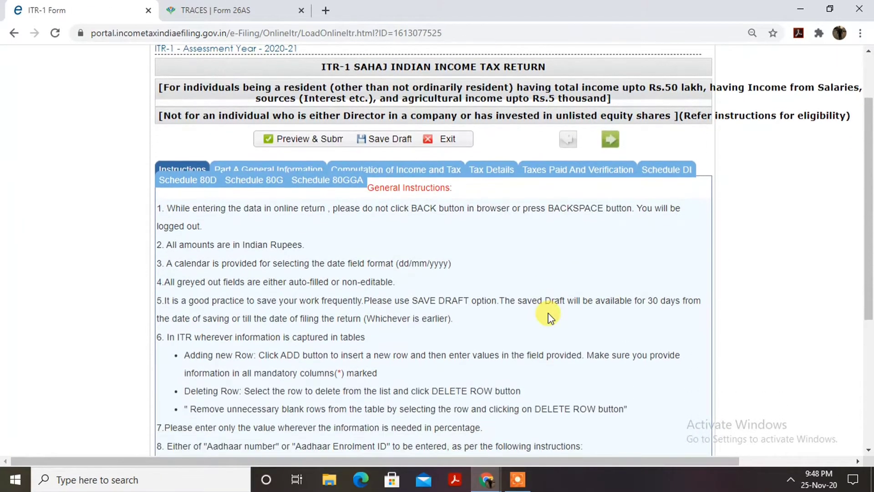
{"action": "scroll", "coordinate": [548, 314], "scroll_direction": "up", "scroll_amount": 1}
{"action": "scroll", "coordinate": [548, 315], "scroll_direction": "down", "scroll_amount": 1}
{"action": "scroll", "coordinate": [548, 315], "scroll_direction": "up", "scroll_amount": 1}
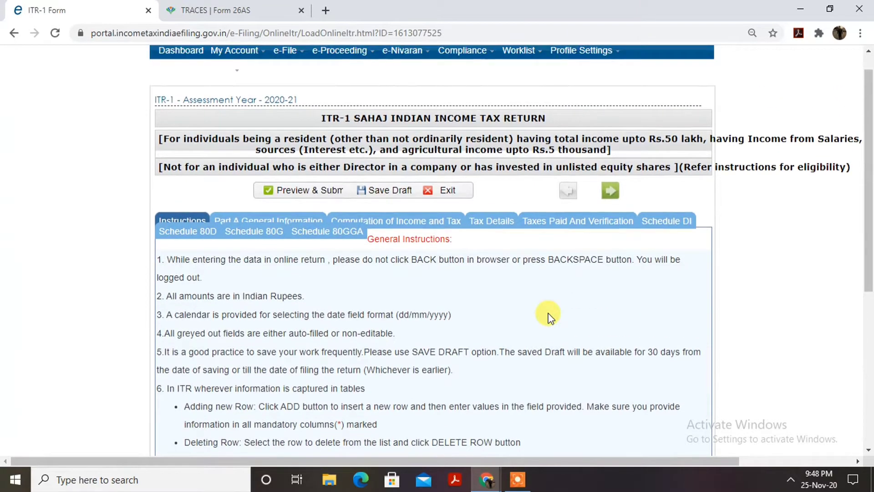
{"action": "scroll", "coordinate": [548, 314], "scroll_direction": "down", "scroll_amount": 1}
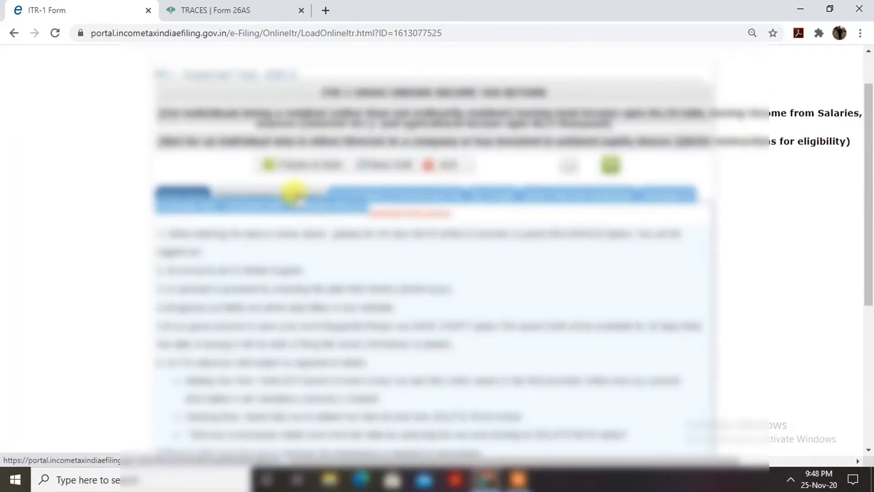
In Part A General Information, set nature of employment to Others
{"action": "left_click", "coordinate": [294, 191]}
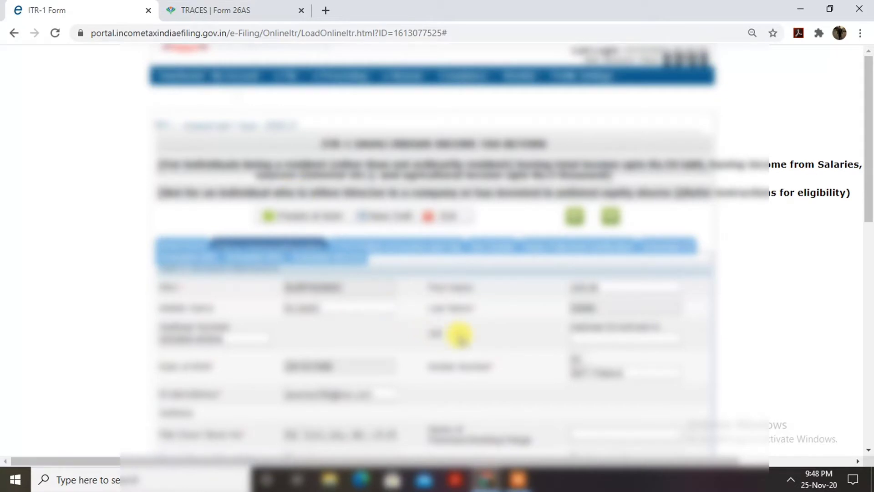
{"action": "scroll", "coordinate": [460, 336], "scroll_direction": "down", "scroll_amount": 1}
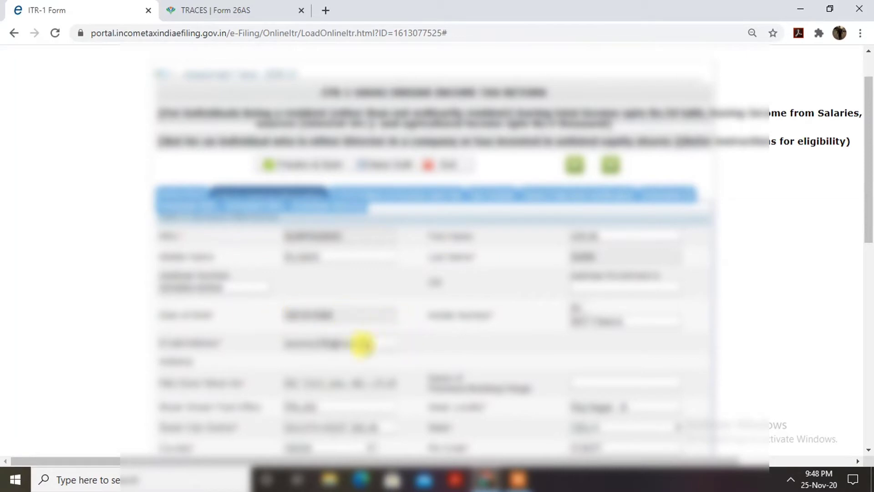
{"action": "scroll", "coordinate": [463, 346], "scroll_direction": "down", "scroll_amount": 1}
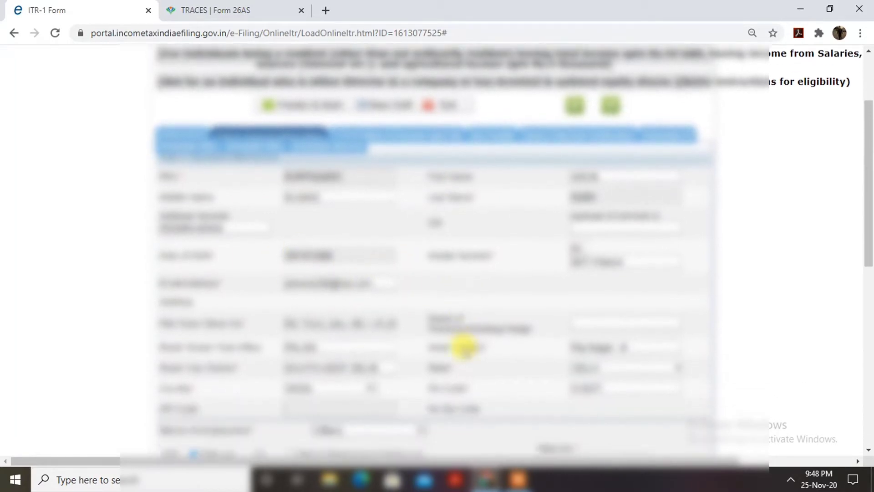
{"action": "scroll", "coordinate": [463, 347], "scroll_direction": "down", "scroll_amount": 3}
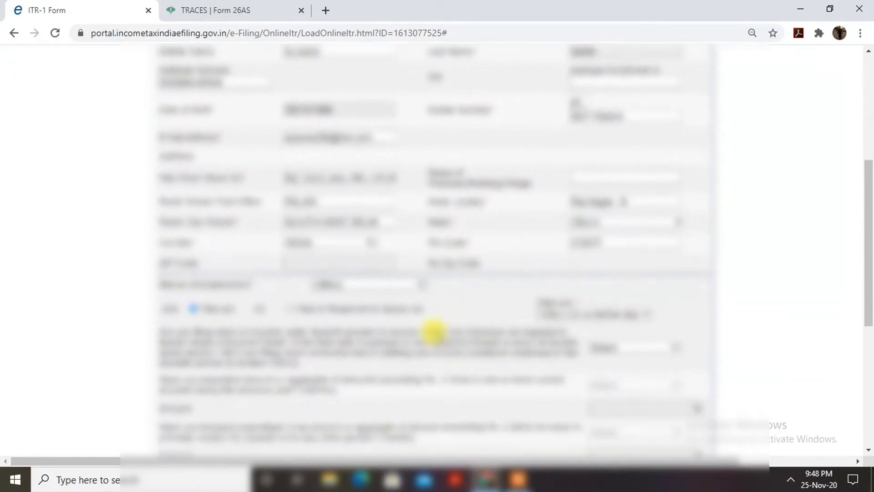
{"action": "left_click", "coordinate": [402, 283]}
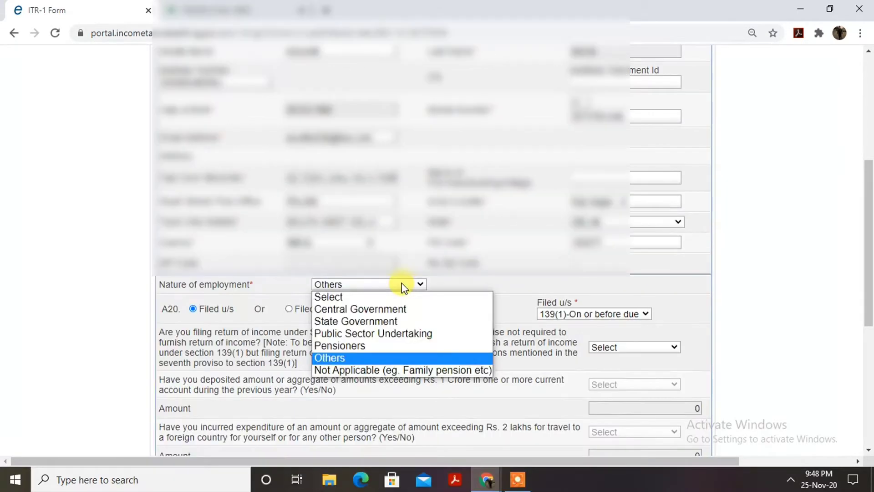
{"action": "left_click", "coordinate": [398, 358]}
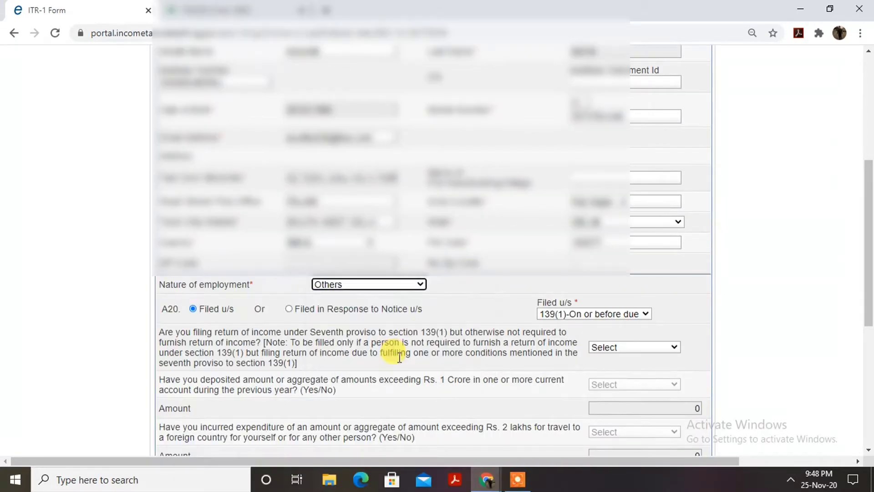
{"action": "left_click", "coordinate": [400, 287]}
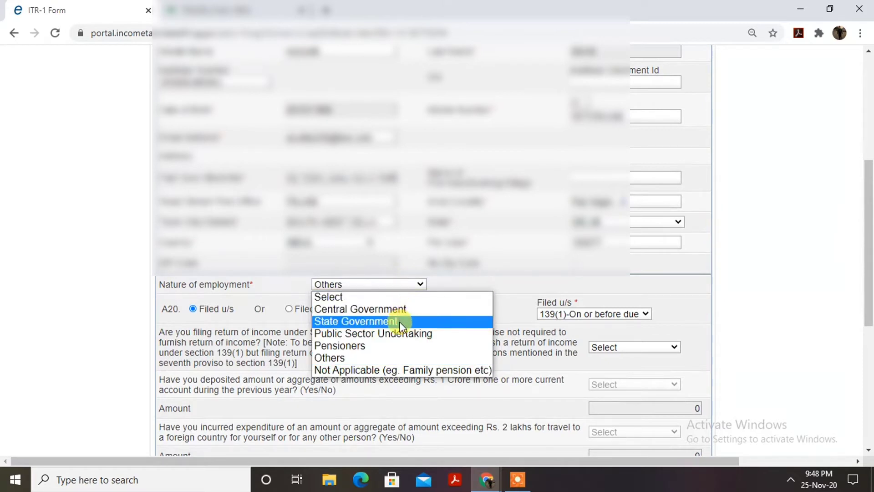
{"action": "left_click", "coordinate": [400, 357]}
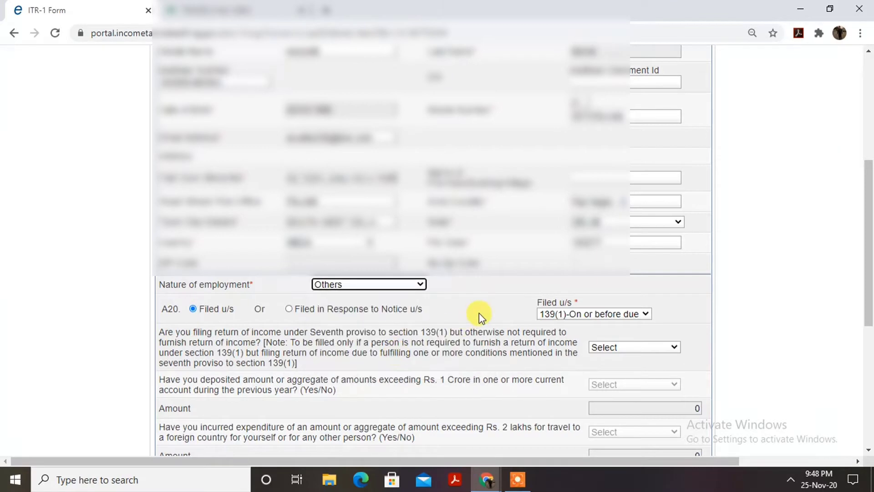
{"action": "left_click", "coordinate": [479, 314]}
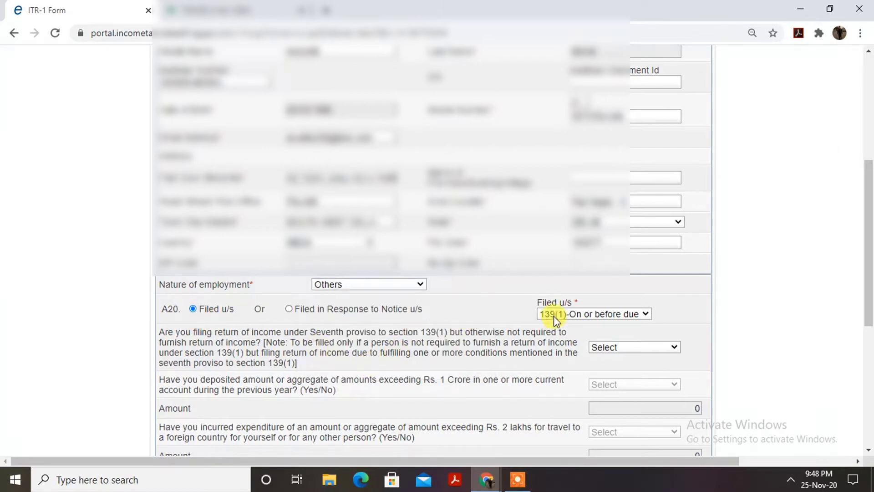
Set the return as filed under section 139(1), on or before the due date
{"action": "left_click", "coordinate": [645, 314]}
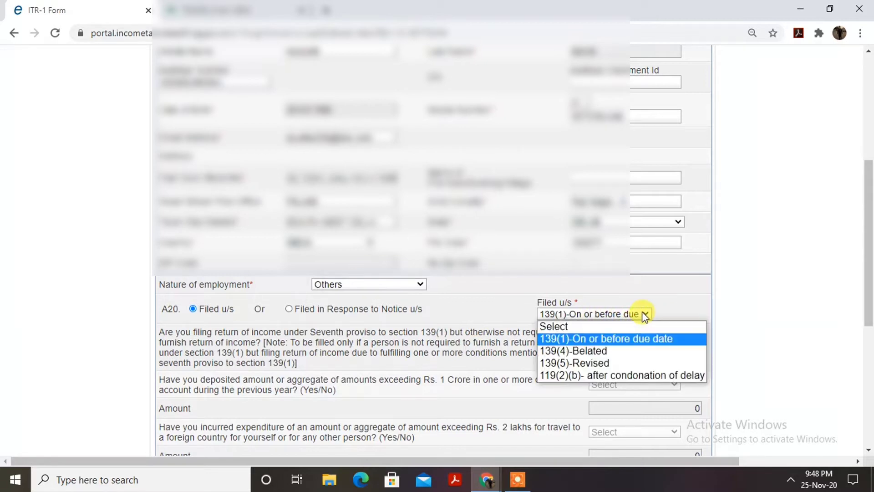
{"action": "left_click", "coordinate": [639, 339]}
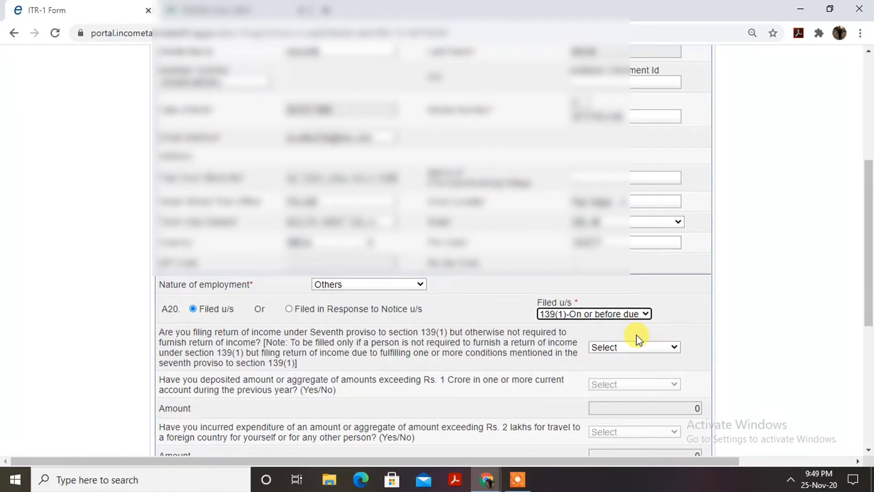
{"action": "scroll", "coordinate": [687, 323], "scroll_direction": "down", "scroll_amount": 1}
{"action": "scroll", "coordinate": [688, 323], "scroll_direction": "down", "scroll_amount": 3}
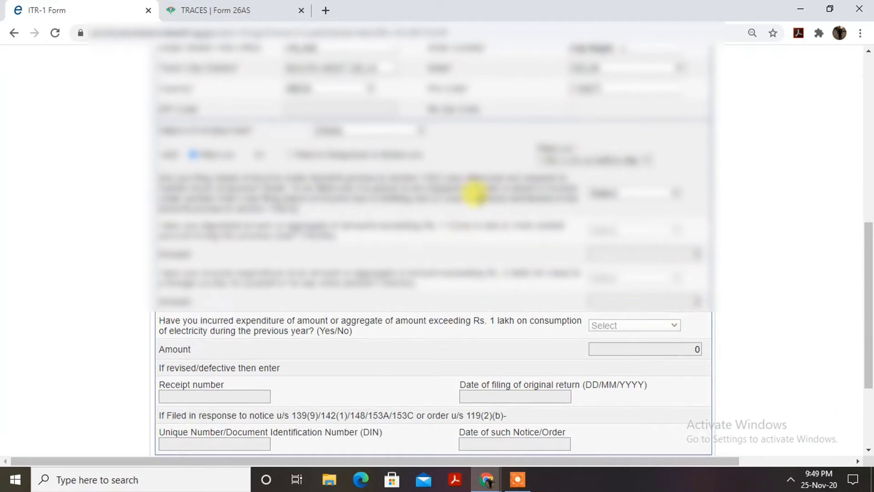
{"action": "scroll", "coordinate": [440, 217], "scroll_direction": "down", "scroll_amount": 1}
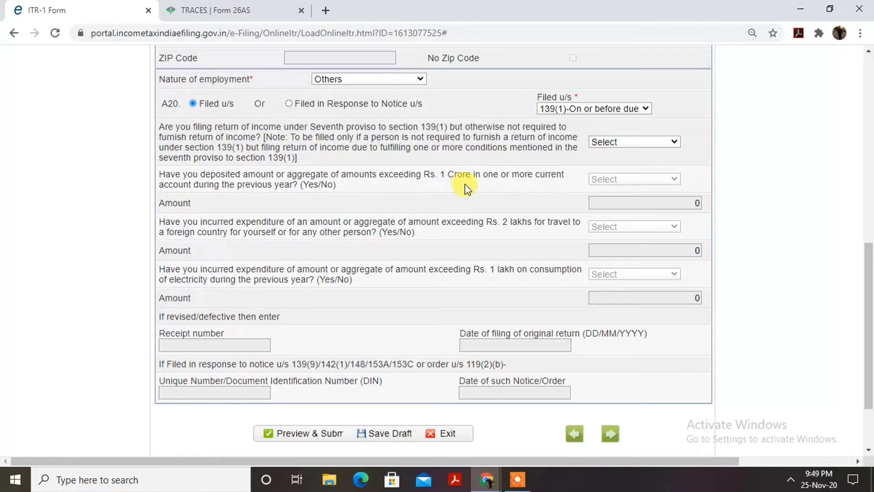
Answer NO to the seventh proviso question and save the return as a draft
{"action": "left_click", "coordinate": [640, 143]}
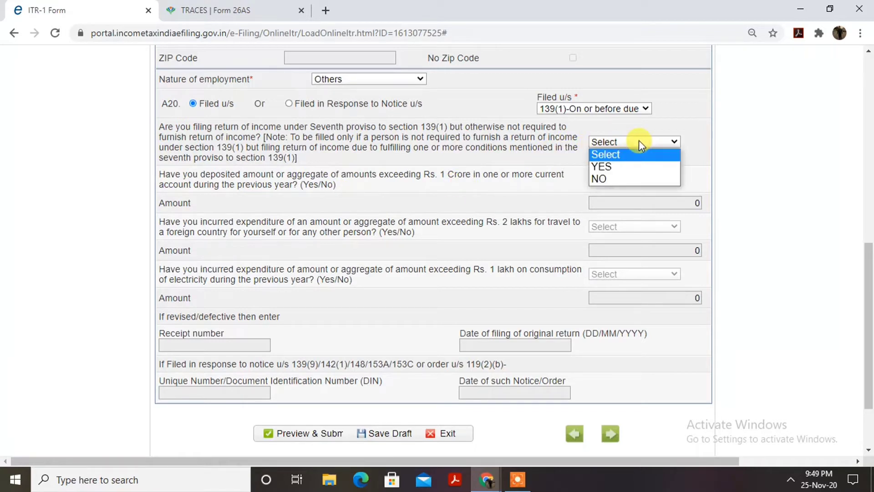
{"action": "left_click", "coordinate": [638, 167]}
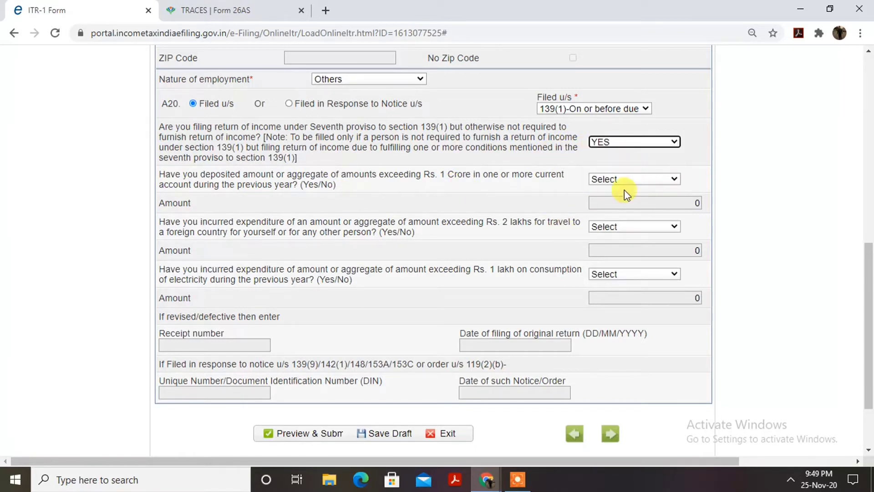
{"action": "left_click", "coordinate": [652, 179]}
{"action": "left_click", "coordinate": [353, 287]}
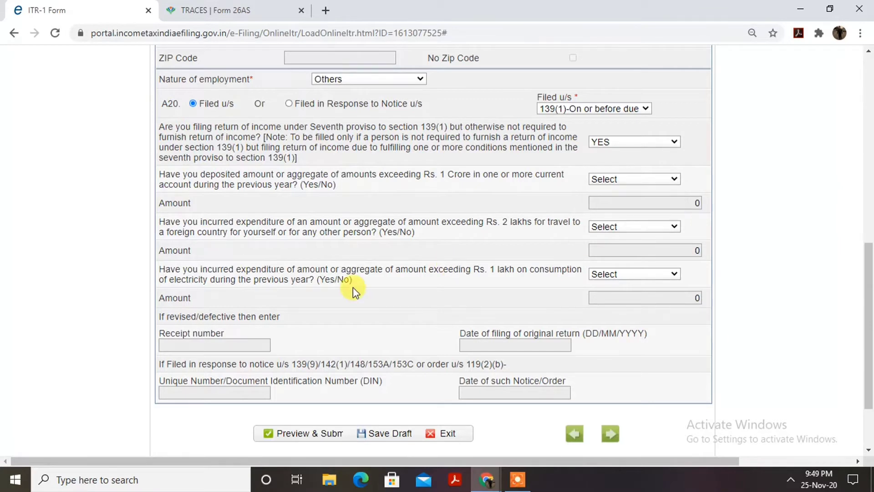
{"action": "left_click", "coordinate": [654, 146]}
{"action": "left_click", "coordinate": [644, 182]}
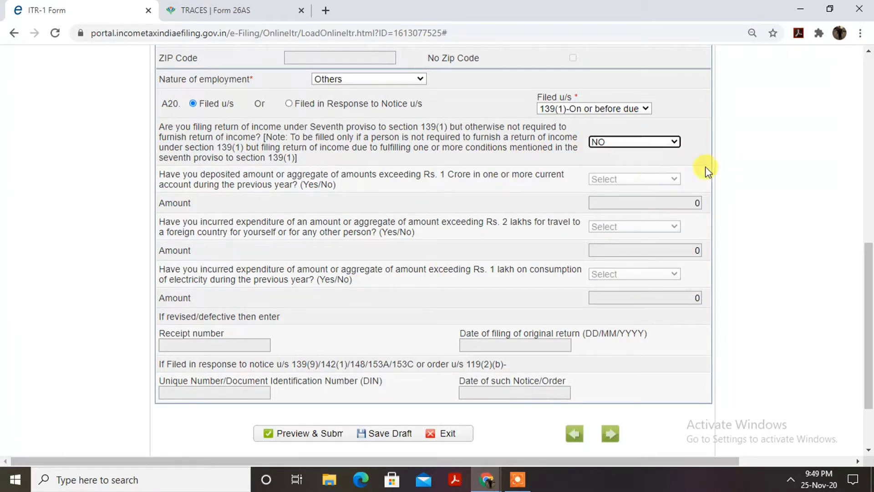
{"action": "scroll", "coordinate": [707, 168], "scroll_direction": "down", "scroll_amount": 1}
{"action": "scroll", "coordinate": [707, 166], "scroll_direction": "down", "scroll_amount": 2}
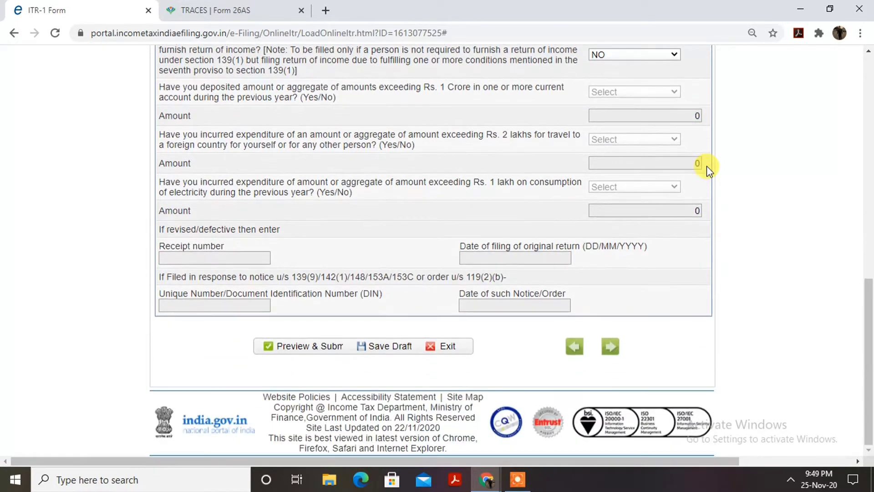
{"action": "left_click", "coordinate": [378, 346]}
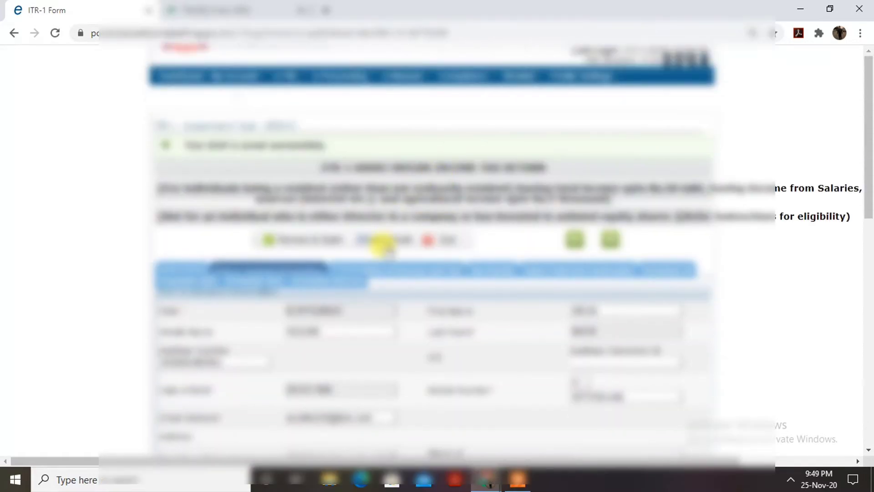
{"action": "left_click", "coordinate": [391, 269]}
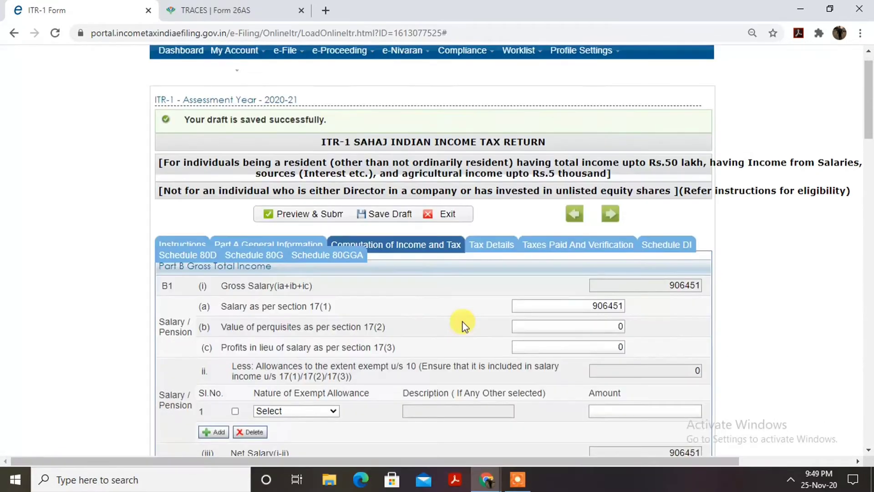
Bring up the window switcher to leave the ITR-1 draft for the Form 16 PDF
{"action": "scroll", "coordinate": [462, 322], "scroll_direction": "down", "scroll_amount": 2}
{"action": "scroll", "coordinate": [463, 321], "scroll_direction": "up", "scroll_amount": 2}
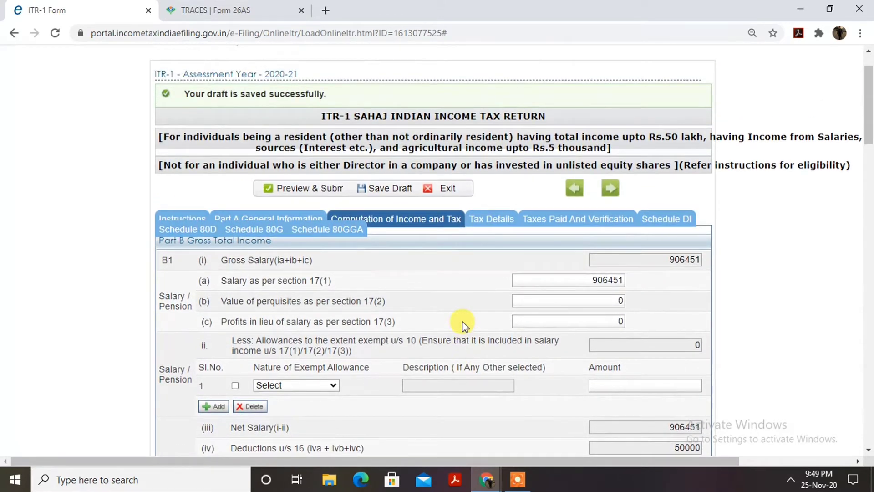
{"action": "key", "text": "alt+Tab"}
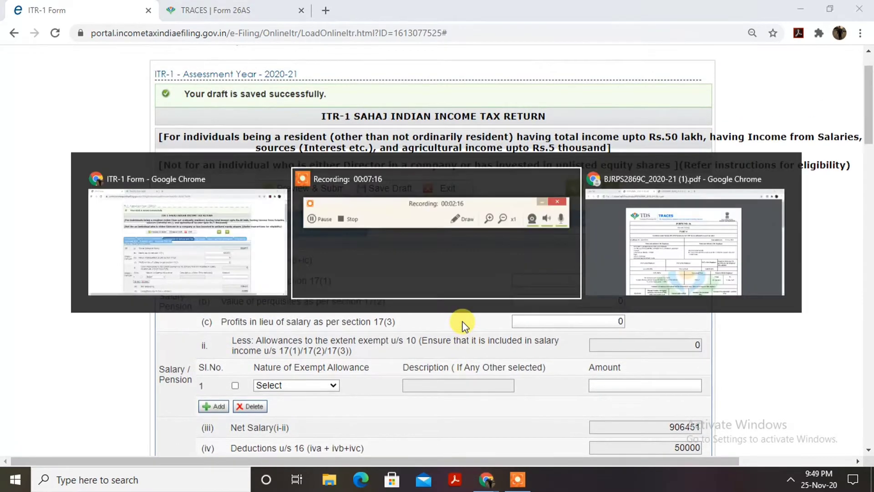
Open Form 16 Part B in the PDF viewer and compare its 906451.00 salary with ITR-1
{"action": "key", "text": "alt+Tab"}
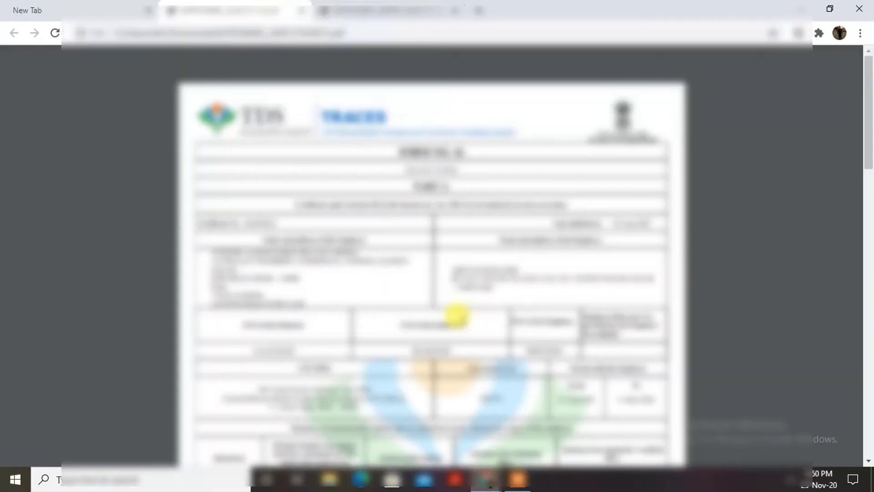
{"action": "scroll", "coordinate": [456, 316], "scroll_direction": "down", "scroll_amount": 1}
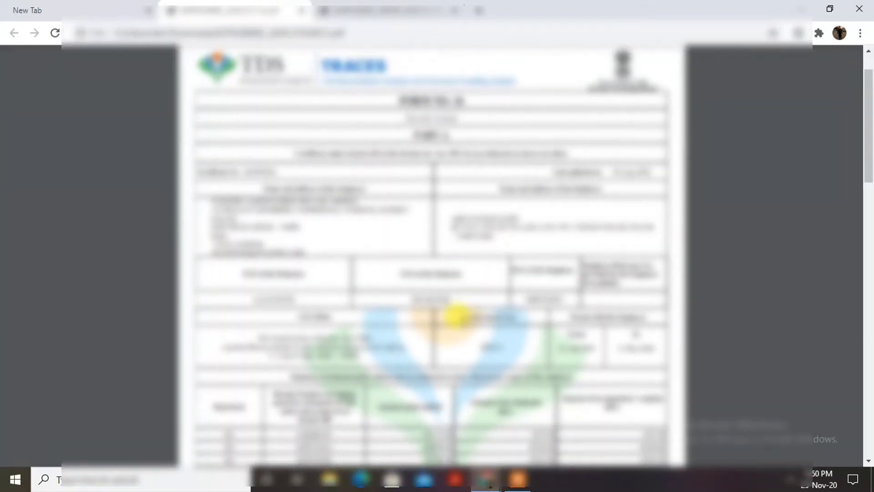
{"action": "key", "text": "ctrl+Tab"}
{"action": "scroll", "coordinate": [463, 322], "scroll_direction": "up", "scroll_amount": 1}
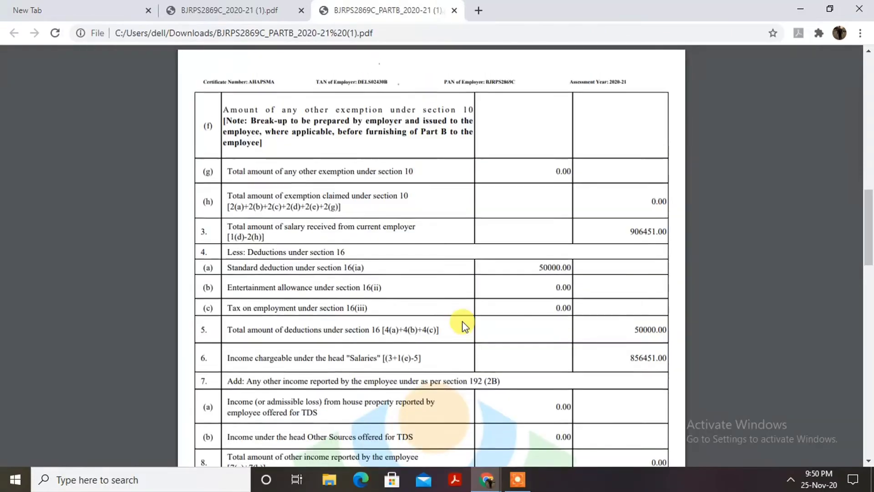
{"action": "scroll", "coordinate": [463, 324], "scroll_direction": "up", "scroll_amount": 10}
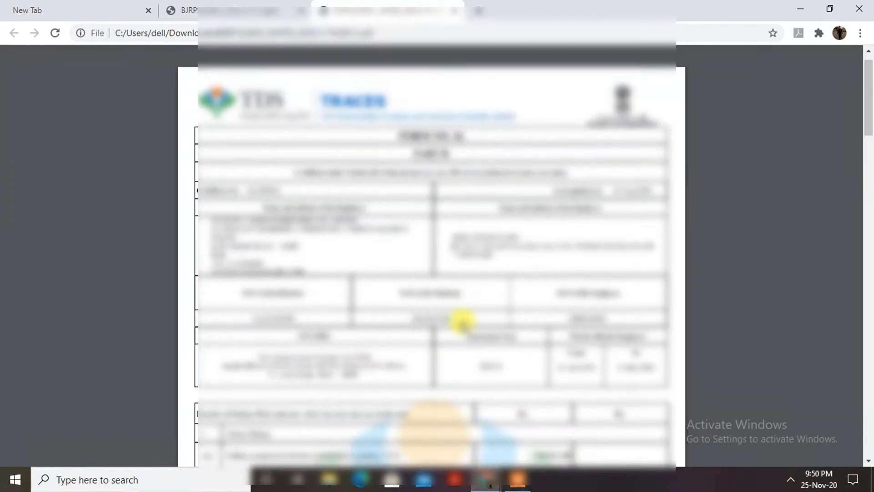
{"action": "scroll", "coordinate": [463, 322], "scroll_direction": "down", "scroll_amount": 1}
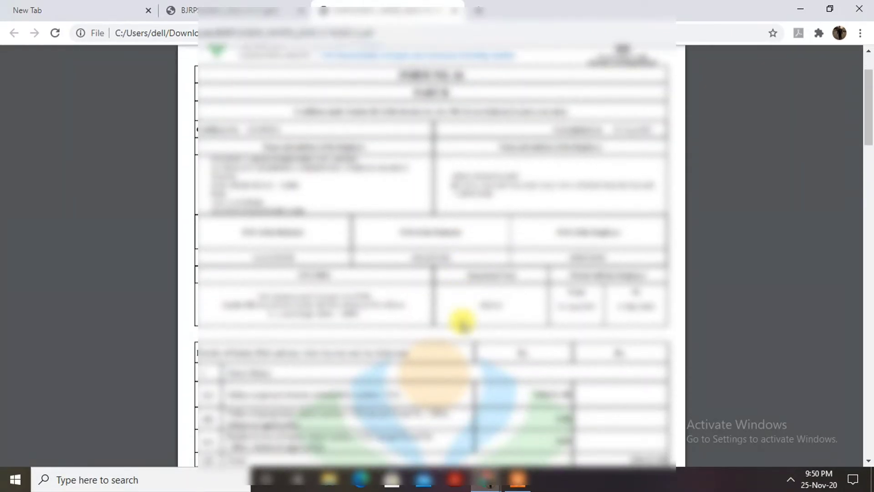
{"action": "scroll", "coordinate": [462, 322], "scroll_direction": "down", "scroll_amount": 1}
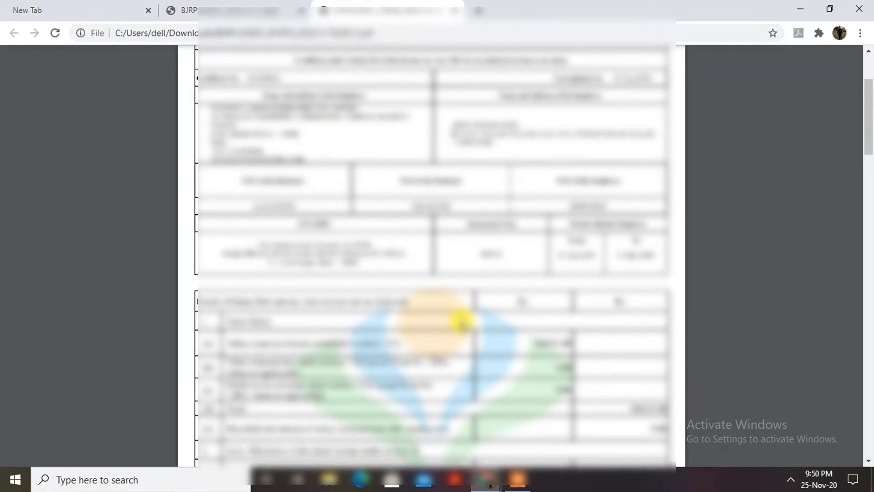
{"action": "scroll", "coordinate": [463, 324], "scroll_direction": "down", "scroll_amount": 1}
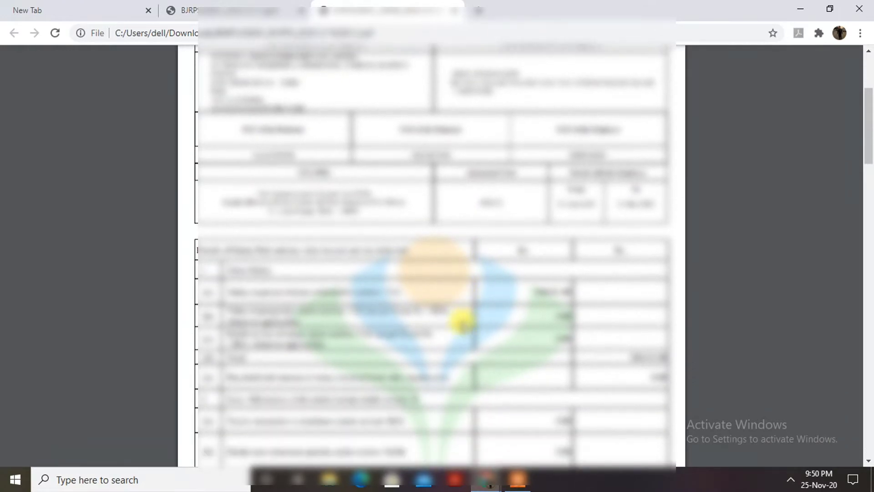
{"action": "key", "text": "alt+Tab"}
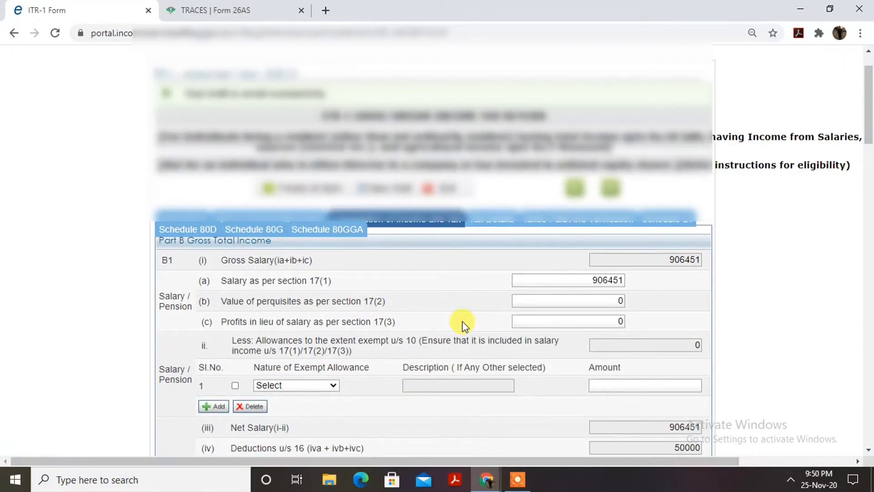
Check Form 16's 50000.00 section 16 standard deduction, then return to the ITR-1 form
{"action": "key", "text": "alt+Tab"}
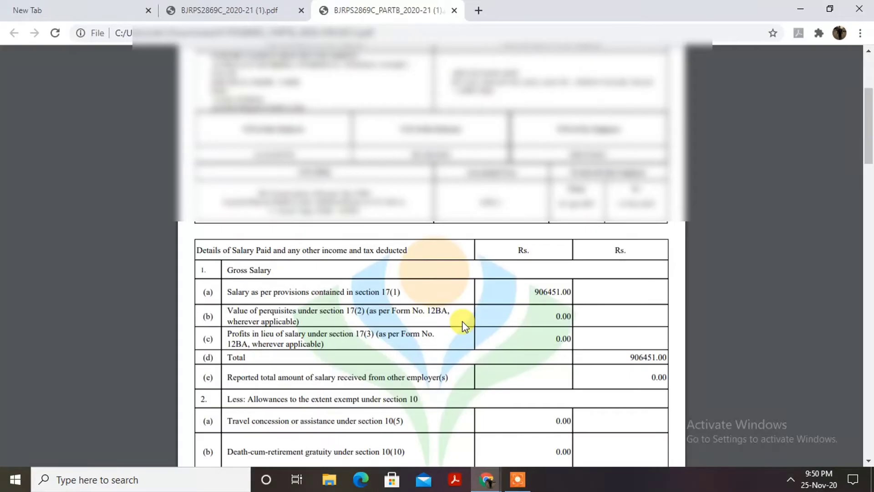
{"action": "scroll", "coordinate": [463, 321], "scroll_direction": "down", "scroll_amount": 1}
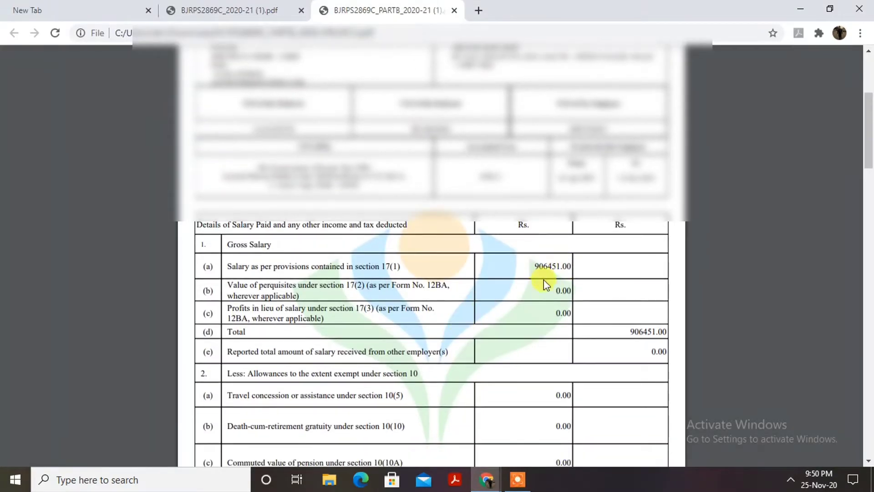
{"action": "scroll", "coordinate": [544, 284], "scroll_direction": "down", "scroll_amount": 1}
{"action": "scroll", "coordinate": [543, 284], "scroll_direction": "down", "scroll_amount": 2}
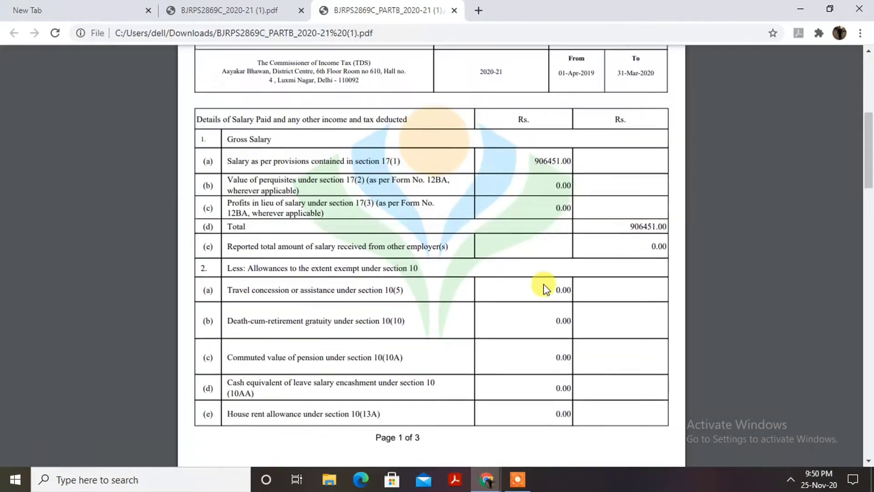
{"action": "scroll", "coordinate": [544, 284], "scroll_direction": "down", "scroll_amount": 2}
{"action": "scroll", "coordinate": [544, 284], "scroll_direction": "down", "scroll_amount": 1}
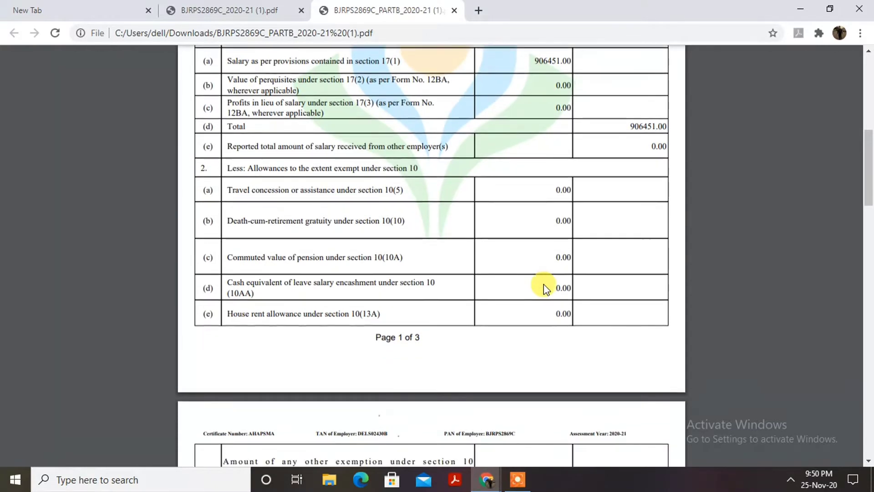
{"action": "scroll", "coordinate": [544, 284], "scroll_direction": "up", "scroll_amount": 2}
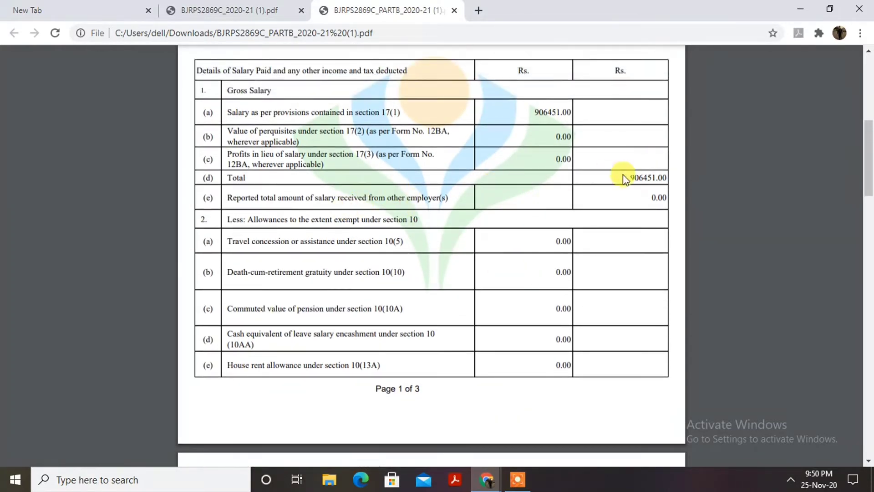
{"action": "scroll", "coordinate": [522, 210], "scroll_direction": "down", "scroll_amount": 3}
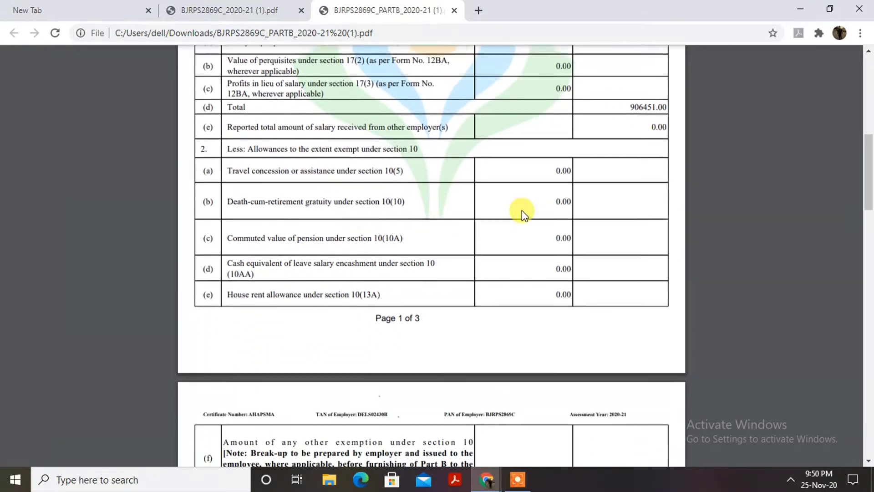
{"action": "scroll", "coordinate": [522, 211], "scroll_direction": "down", "scroll_amount": 5}
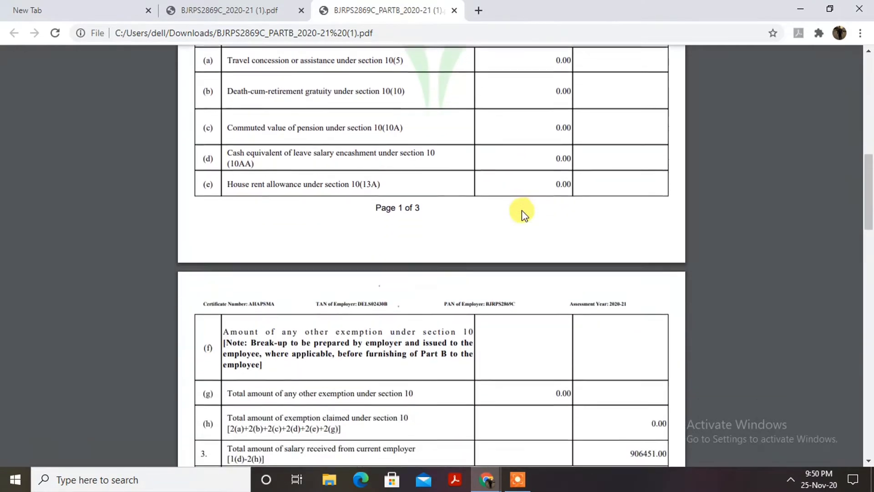
{"action": "scroll", "coordinate": [521, 211], "scroll_direction": "down", "scroll_amount": 3}
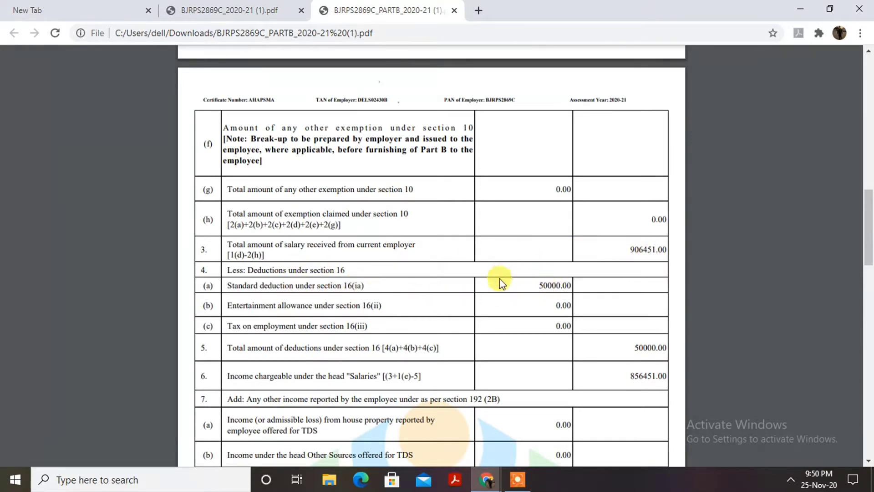
{"action": "key", "text": "alt+Tab"}
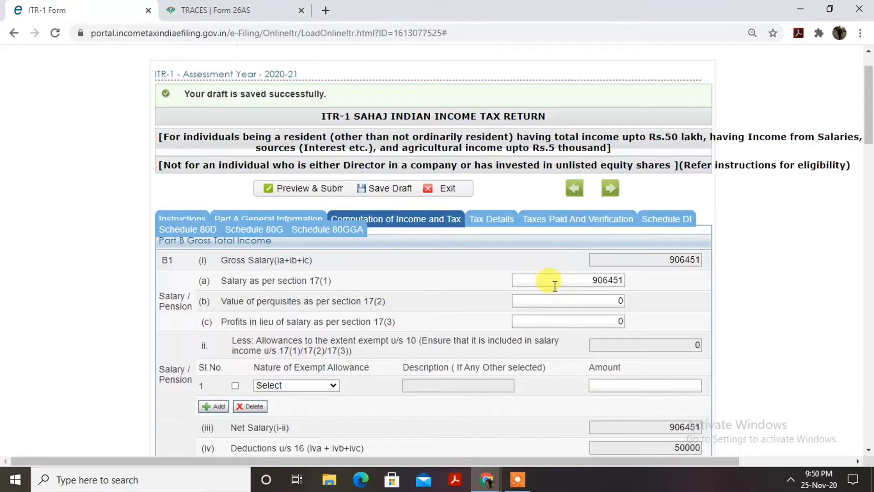
Verify ITR-1 lists 50000 standard deduction and 856451 salary income, then switch to Form 16
{"action": "scroll", "coordinate": [554, 286], "scroll_direction": "down", "scroll_amount": 3}
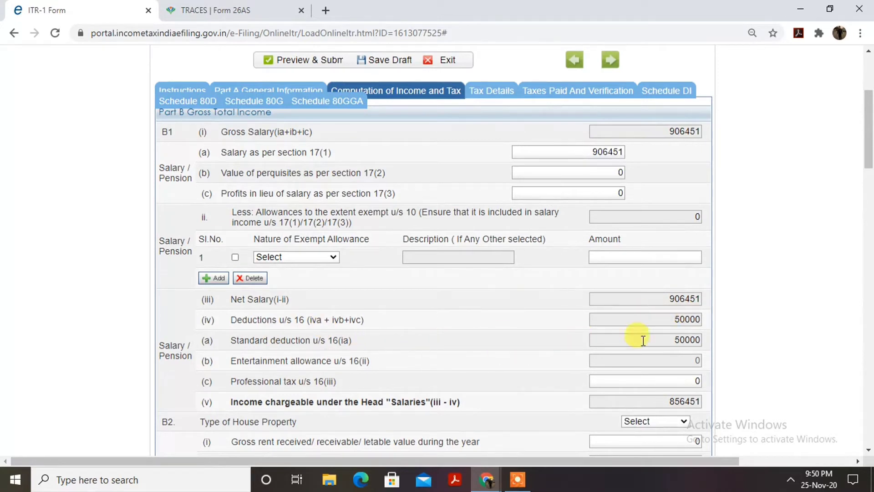
{"action": "scroll", "coordinate": [759, 337], "scroll_direction": "down", "scroll_amount": 1}
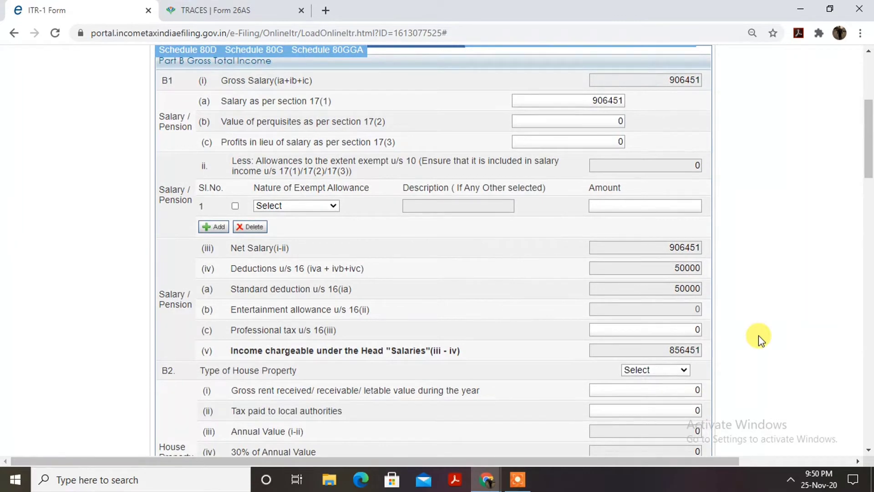
{"action": "key", "text": "alt+Tab"}
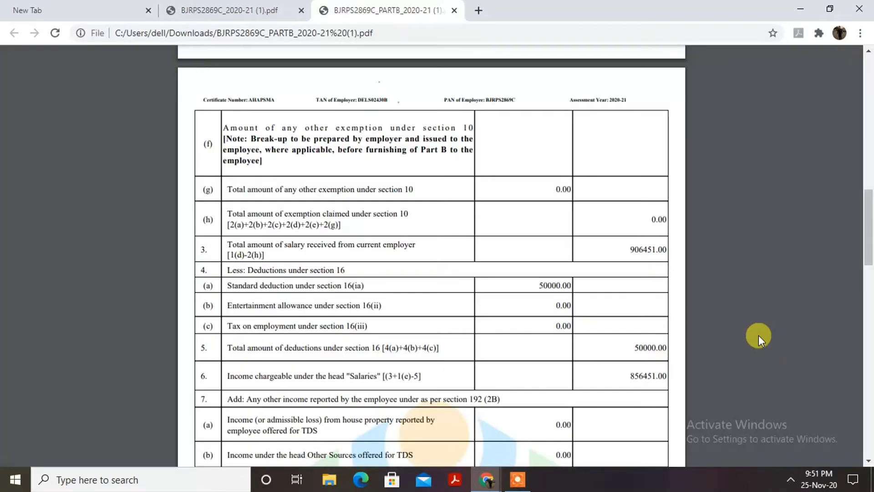
Check Form 16 rows 9–10: 856451.00 gross total income and 150000.00 deductible under 80C
{"action": "scroll", "coordinate": [758, 336], "scroll_direction": "down", "scroll_amount": 1}
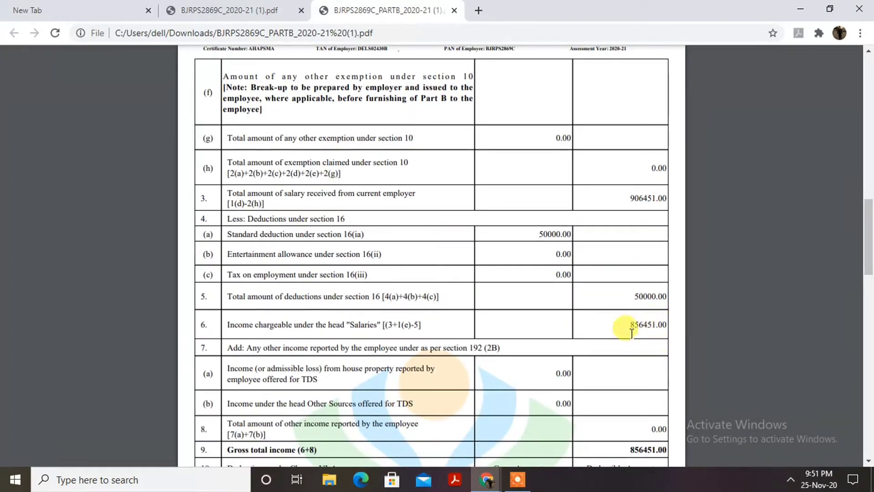
{"action": "scroll", "coordinate": [643, 345], "scroll_direction": "down", "scroll_amount": 3}
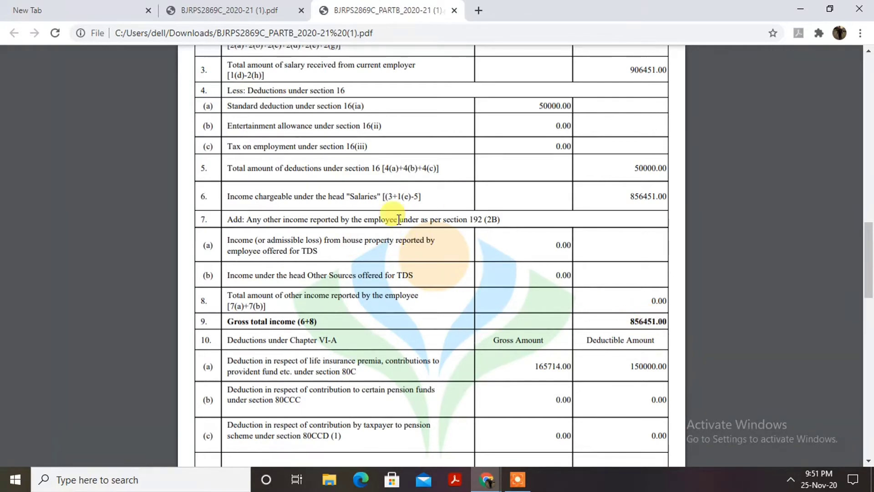
{"action": "key", "text": "alt+Tab"}
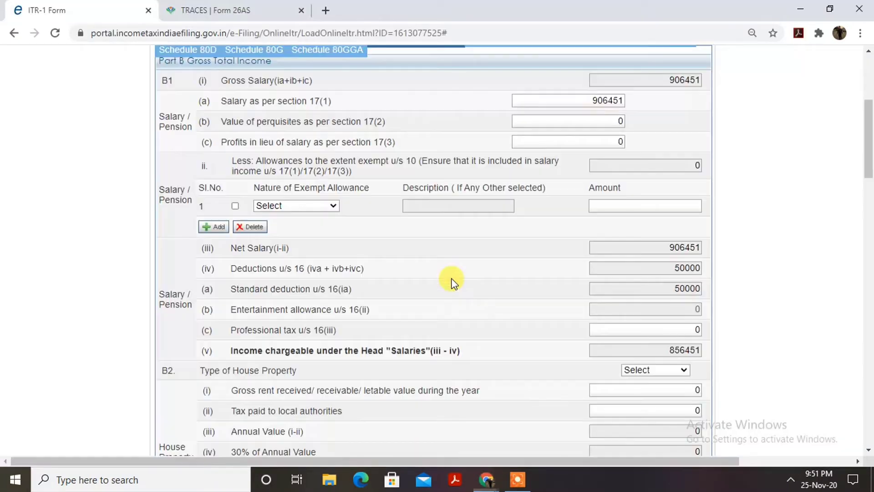
{"action": "scroll", "coordinate": [426, 278], "scroll_direction": "down", "scroll_amount": 2}
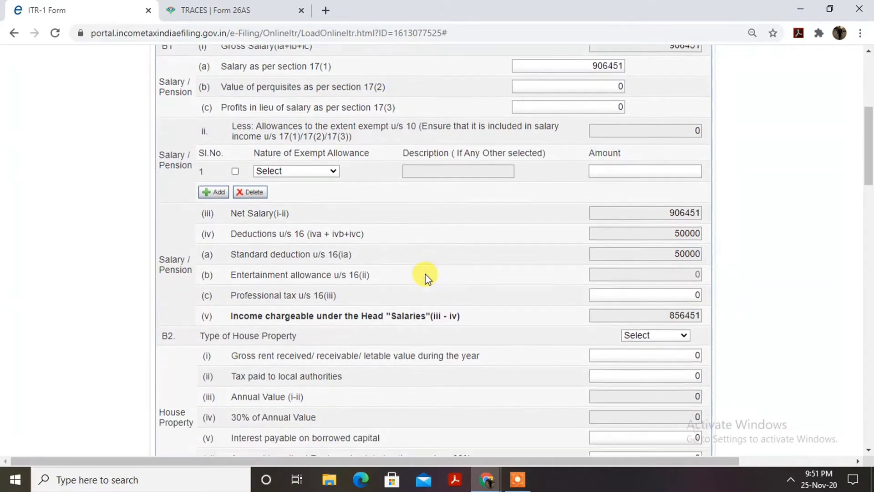
{"action": "scroll", "coordinate": [523, 347], "scroll_direction": "down", "scroll_amount": 1}
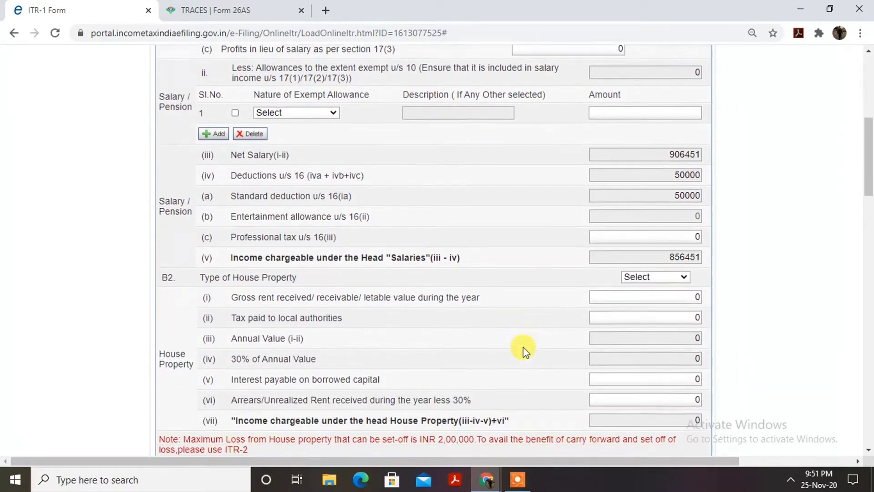
{"action": "left_click", "coordinate": [671, 240]}
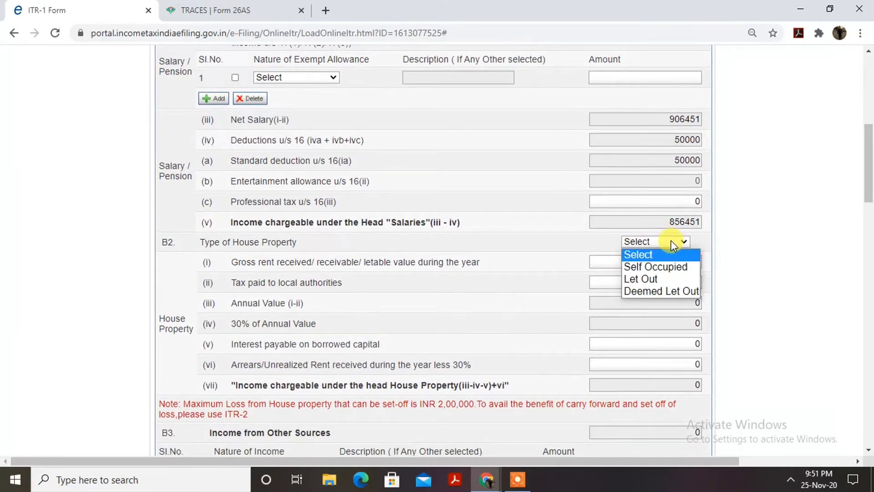
{"action": "left_click", "coordinate": [663, 266]}
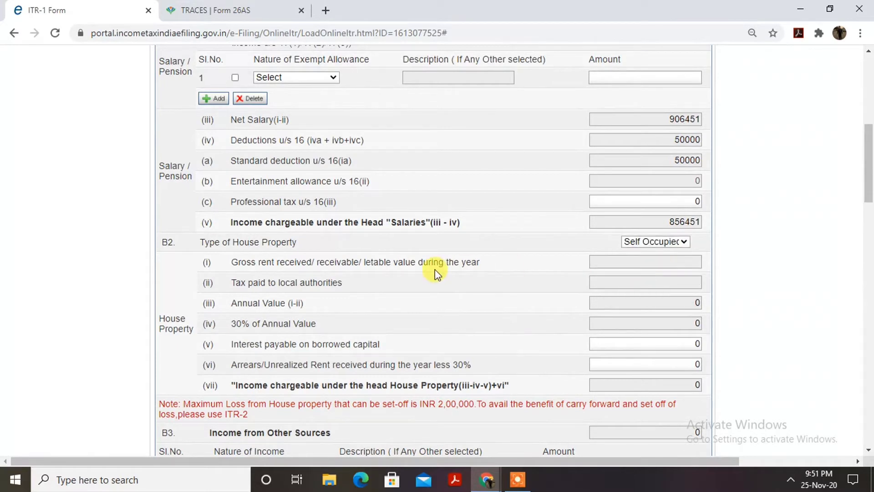
{"action": "scroll", "coordinate": [436, 269], "scroll_direction": "down", "scroll_amount": 2}
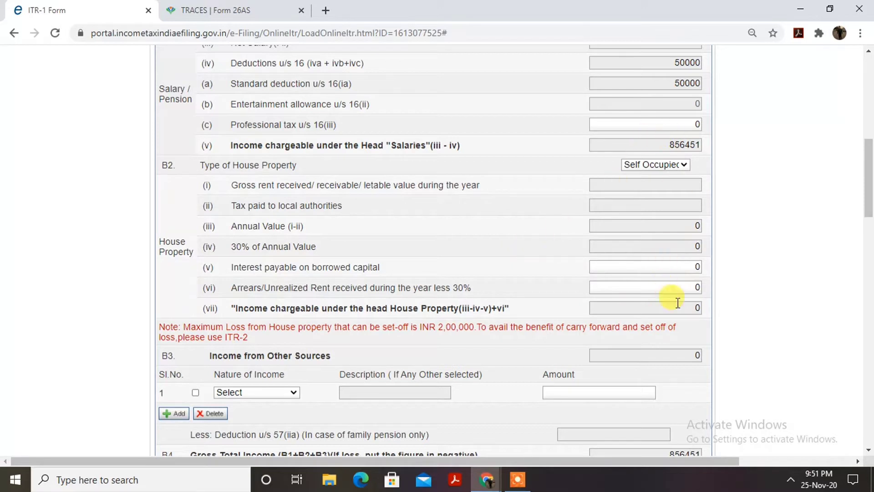
{"action": "scroll", "coordinate": [747, 301], "scroll_direction": "down", "scroll_amount": 2}
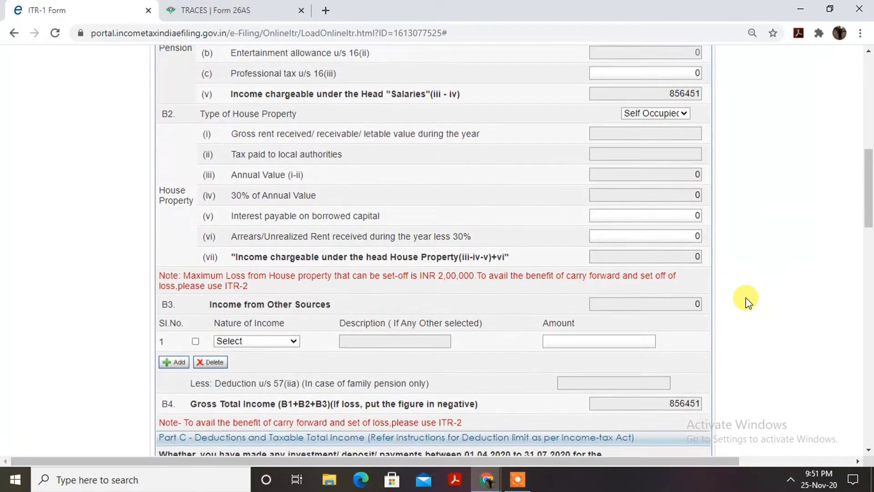
{"action": "scroll", "coordinate": [746, 299], "scroll_direction": "down", "scroll_amount": 3}
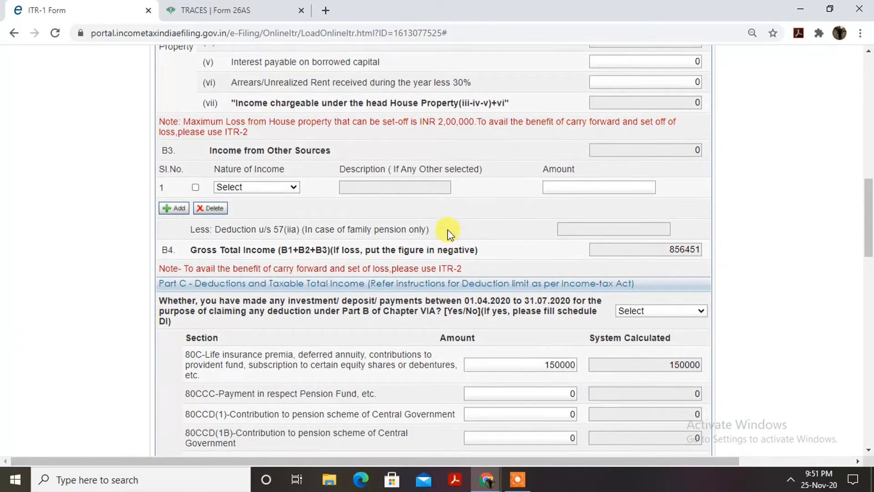
{"action": "left_click", "coordinate": [255, 188]}
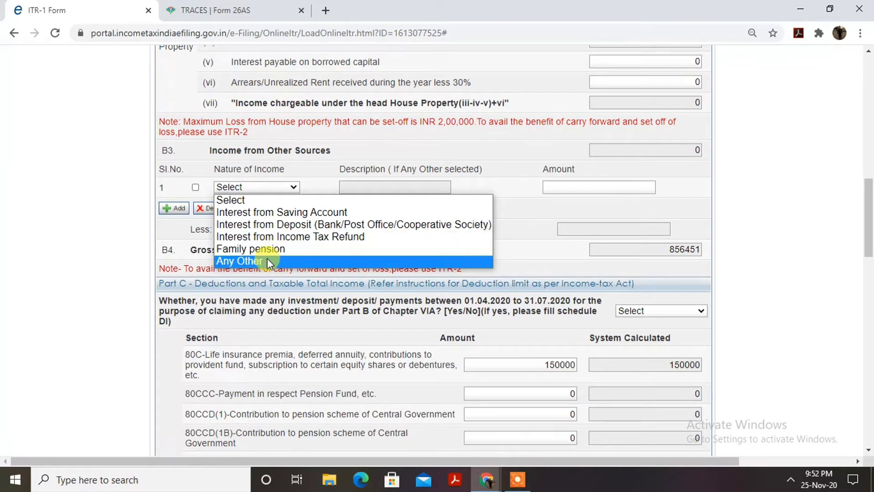
{"action": "left_click", "coordinate": [529, 274]}
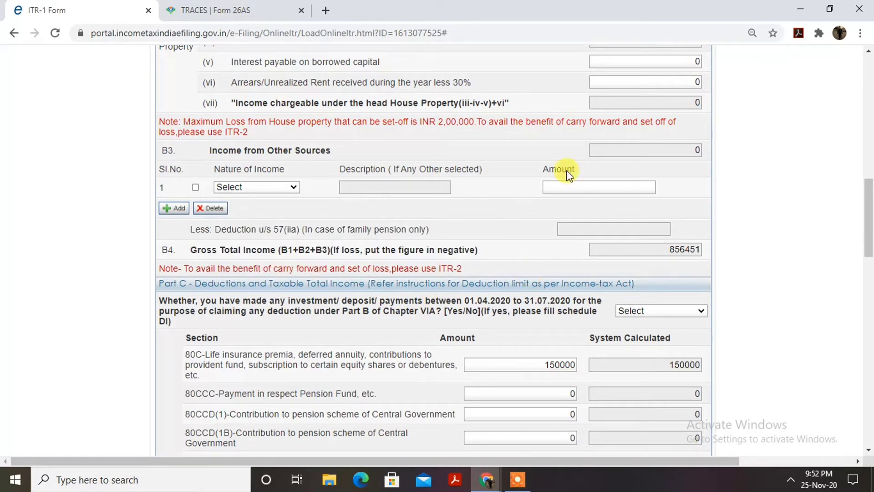
{"action": "left_click", "coordinate": [617, 186]}
{"action": "left_click", "coordinate": [687, 194]}
{"action": "scroll", "coordinate": [735, 242], "scroll_direction": "down", "scroll_amount": 1}
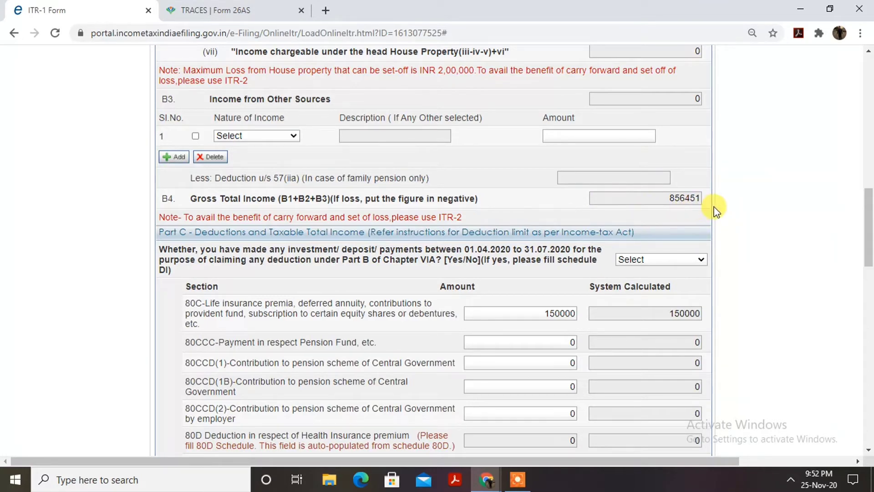
{"action": "scroll", "coordinate": [715, 209], "scroll_direction": "down", "scroll_amount": 1}
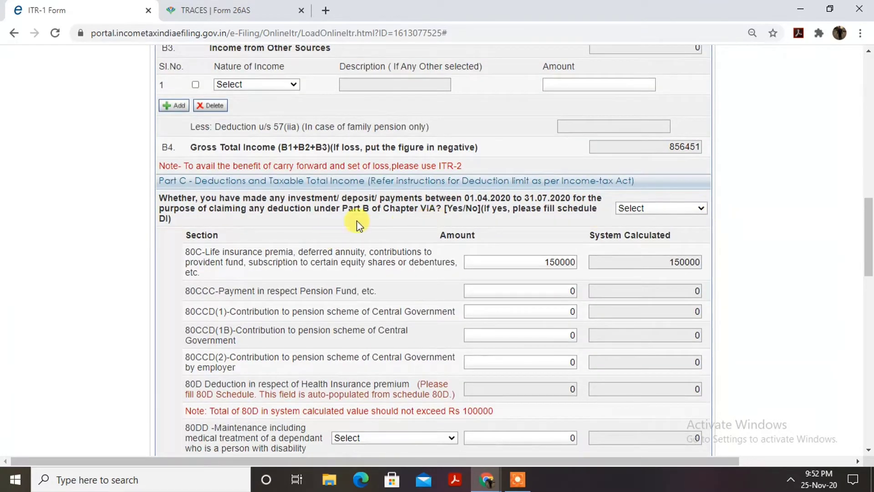
{"action": "key", "text": "alt+Tab"}
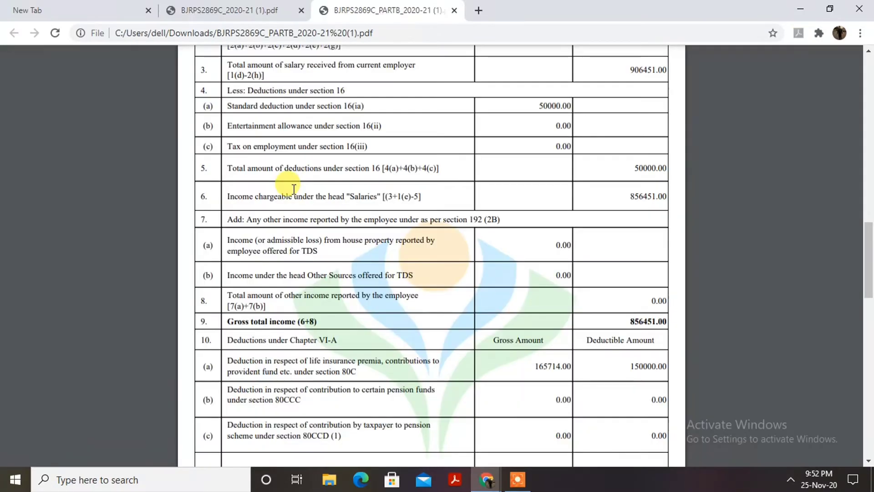
{"action": "scroll", "coordinate": [293, 188], "scroll_direction": "down", "scroll_amount": 1}
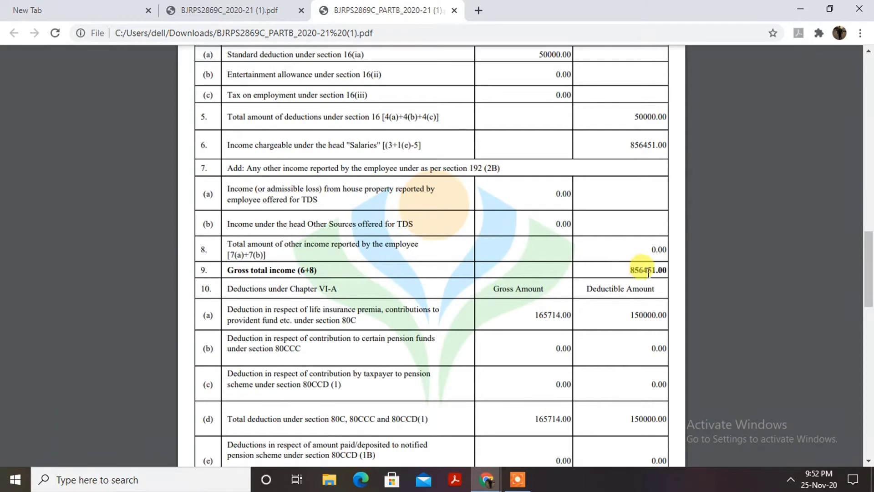
{"action": "key", "text": "alt+Tab"}
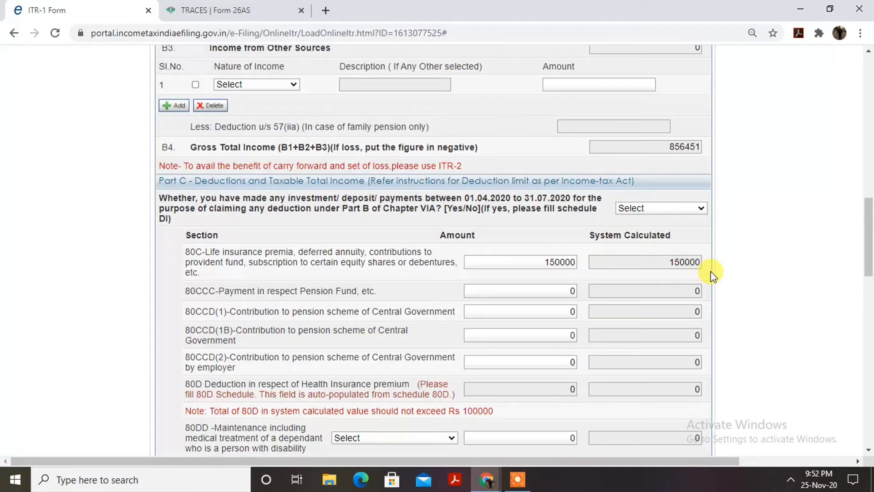
Open the Part C investment question's answers and dismiss the save-draft reminder with OK
{"action": "scroll", "coordinate": [712, 273], "scroll_direction": "down", "scroll_amount": 1}
{"action": "scroll", "coordinate": [713, 273], "scroll_direction": "up", "scroll_amount": 1}
{"action": "left_click", "coordinate": [674, 212]}
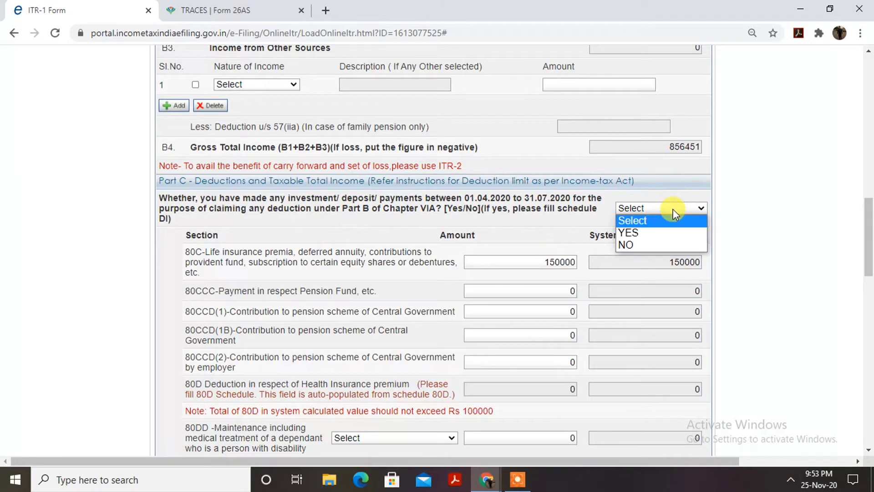
{"action": "left_click", "coordinate": [657, 246]}
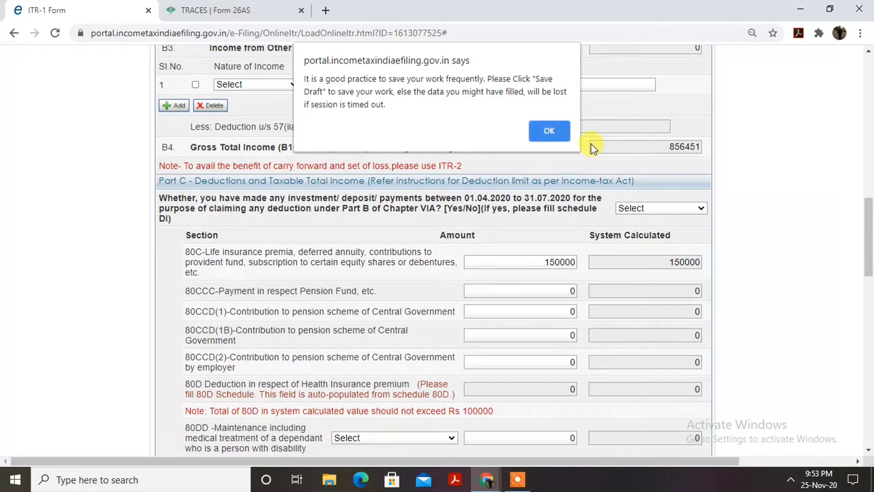
{"action": "left_click", "coordinate": [550, 134]}
{"action": "left_click", "coordinate": [547, 132]}
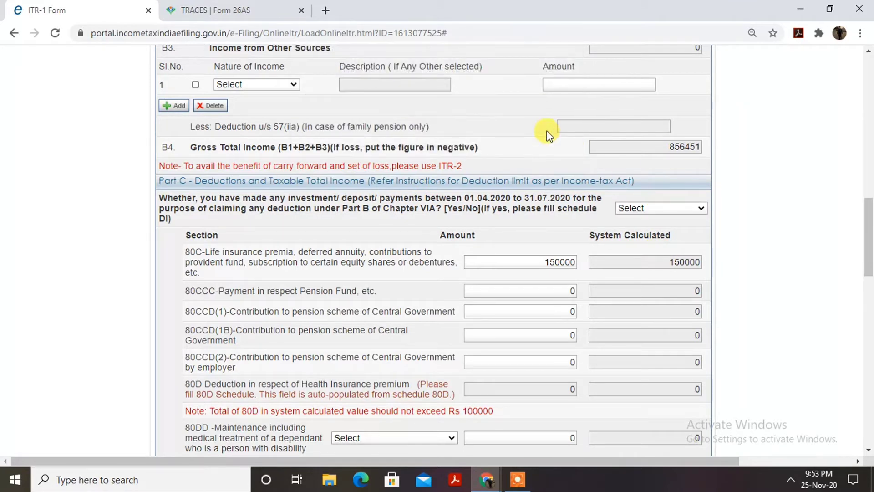
Answer NO to deduction-claiming investments made 01.04.2020–31.07.2020, after briefly choosing YES
{"action": "left_click", "coordinate": [679, 208]}
{"action": "left_click", "coordinate": [672, 229]}
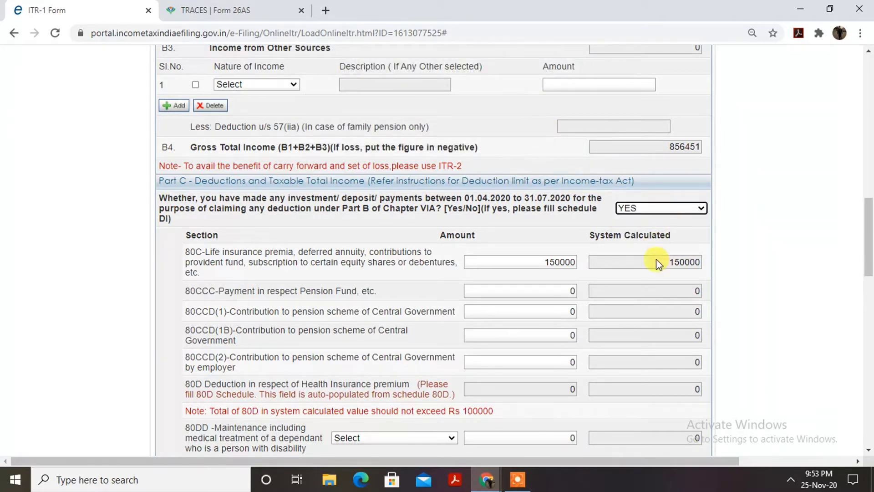
{"action": "left_click", "coordinate": [690, 234]}
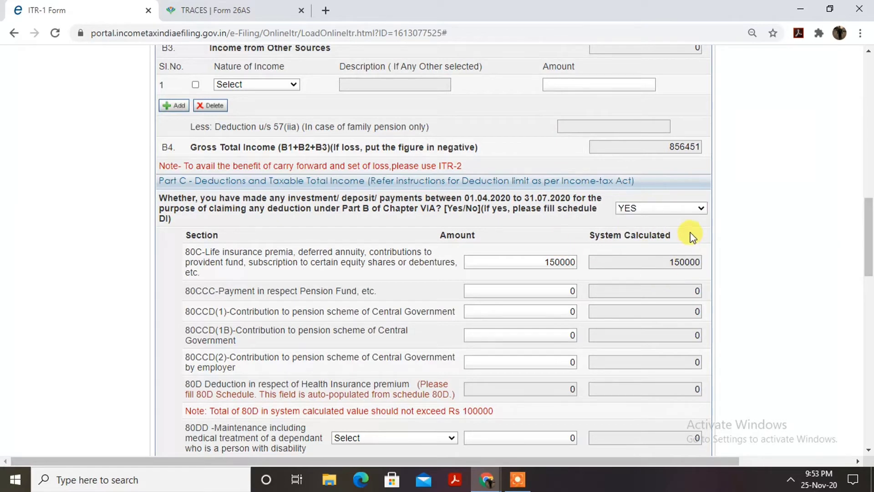
{"action": "left_click", "coordinate": [668, 209]}
{"action": "left_click", "coordinate": [659, 243]}
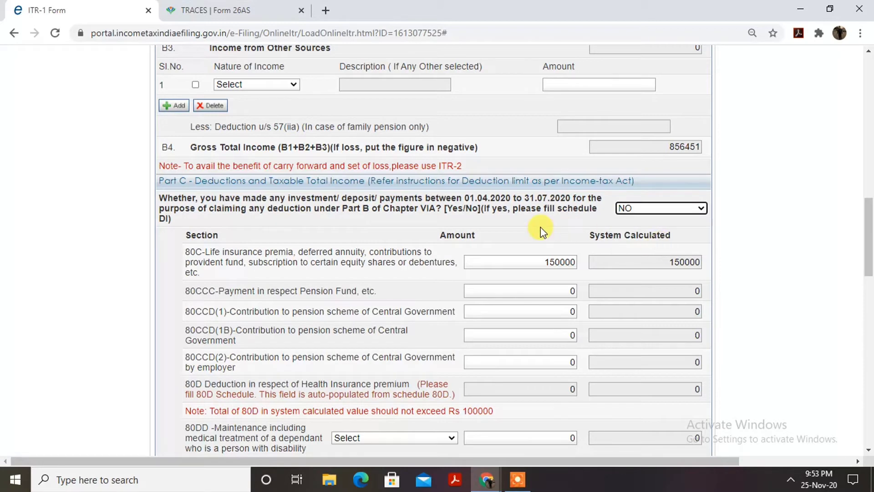
{"action": "left_click", "coordinate": [542, 231]}
{"action": "key", "text": "alt+Tab"}
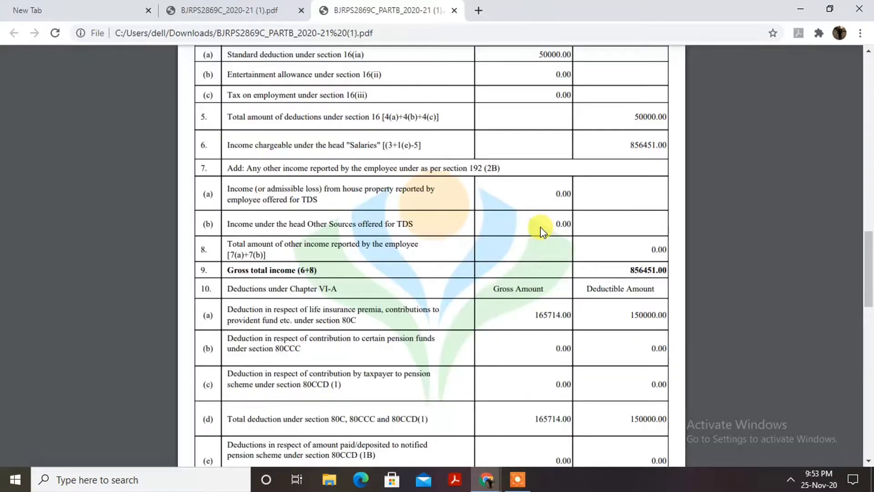
{"action": "scroll", "coordinate": [542, 231], "scroll_direction": "down", "scroll_amount": 2}
{"action": "scroll", "coordinate": [542, 232], "scroll_direction": "down", "scroll_amount": 2}
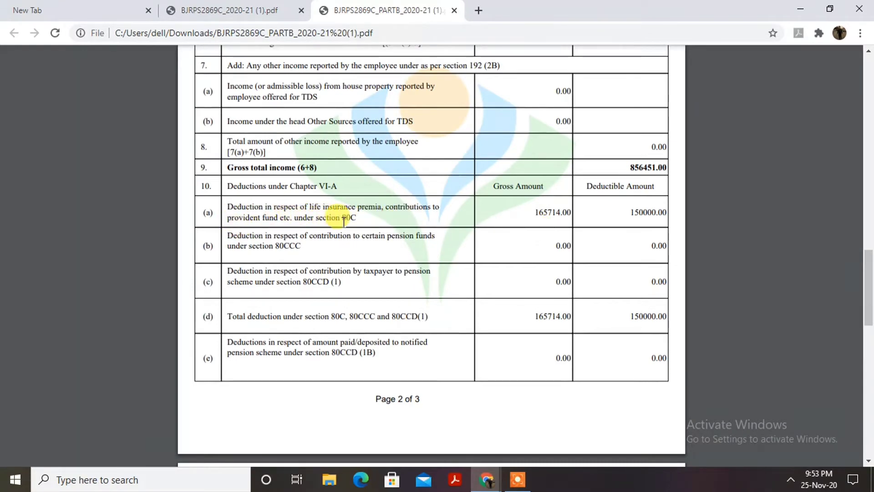
{"action": "key", "text": "alt+Tab"}
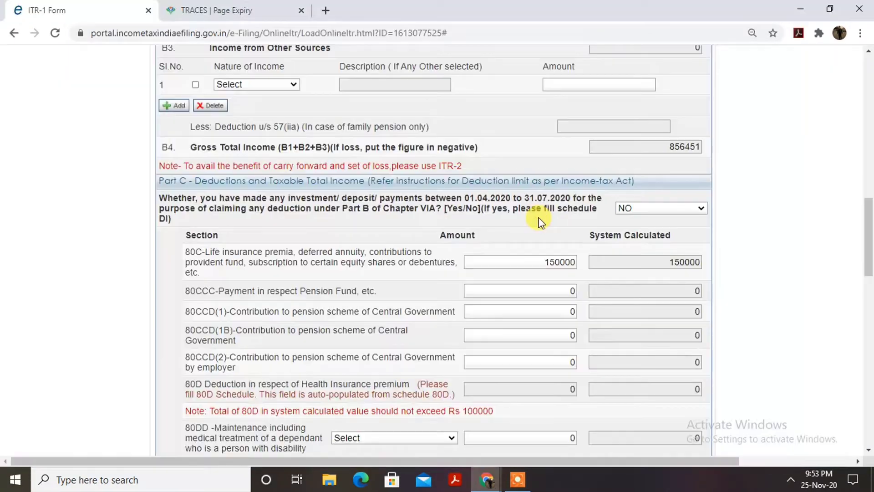
Change the 80C amount from 150000 to 165714, leaving the deduction capped at 150000
{"action": "left_click", "coordinate": [526, 257]}
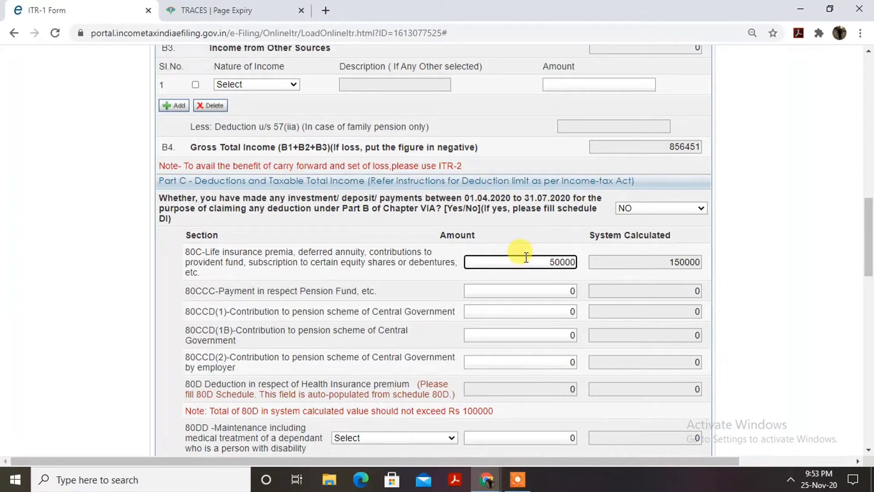
{"action": "key", "text": "Delete"}
{"action": "key", "text": "Delete"}
{"action": "key", "text": "Delete"}
{"action": "key", "text": "Delete"}
{"action": "key", "text": "Delete"}
{"action": "type", "text": "165"}
{"action": "key", "text": "alt+Tab"}
{"action": "key", "text": "alt+Tab"}
{"action": "type", "text": "714"}
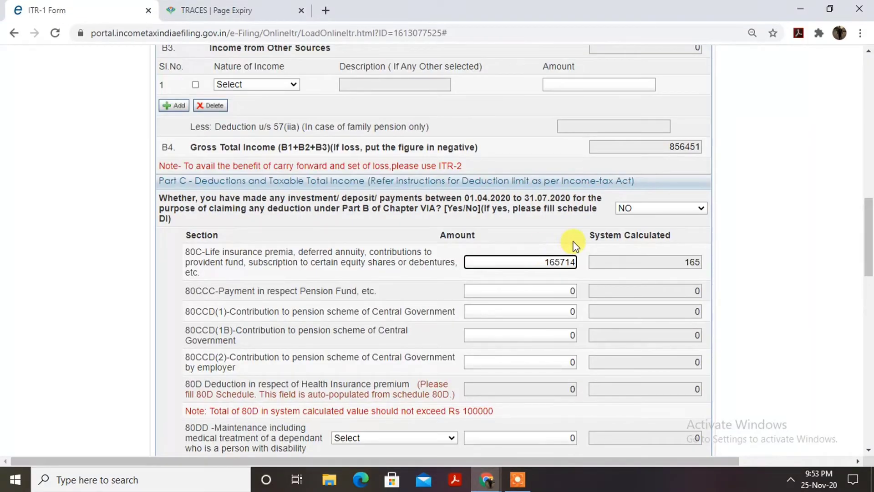
{"action": "left_click", "coordinate": [537, 228]}
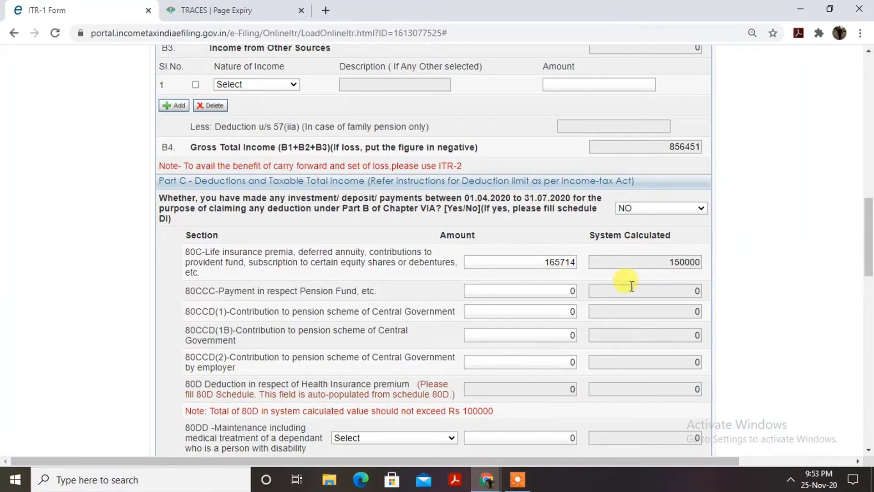
{"action": "scroll", "coordinate": [763, 254], "scroll_direction": "down", "scroll_amount": 3}
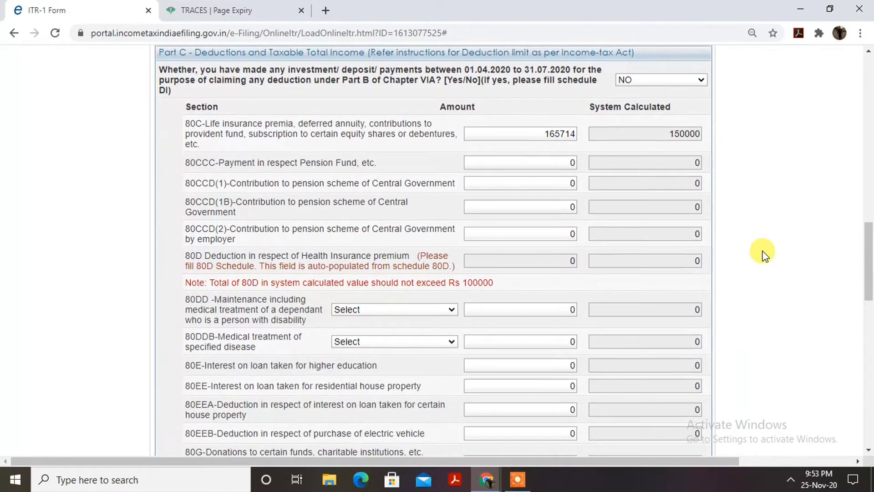
{"action": "scroll", "coordinate": [764, 254], "scroll_direction": "up", "scroll_amount": 1}
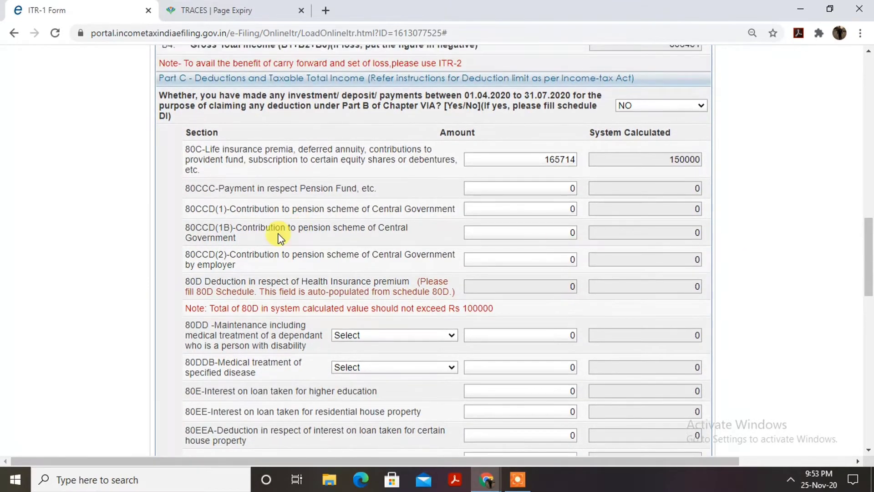
{"action": "key", "text": "alt+Tab"}
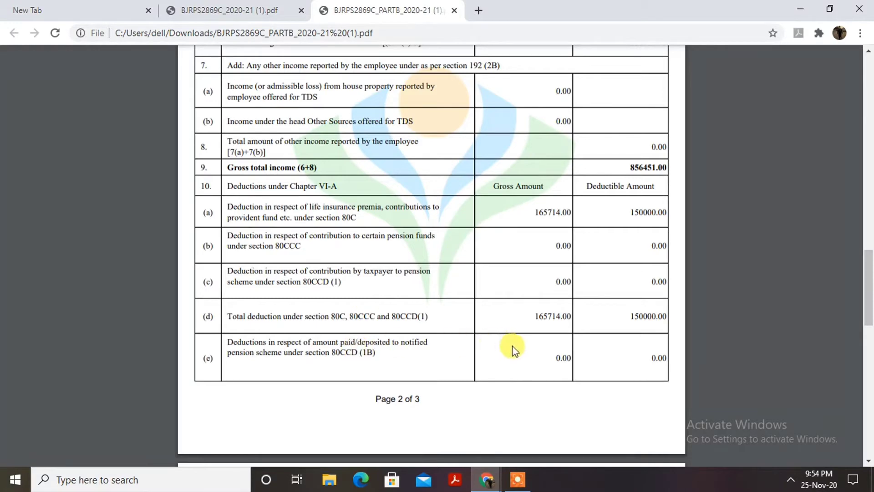
{"action": "scroll", "coordinate": [563, 351], "scroll_direction": "down", "scroll_amount": 3}
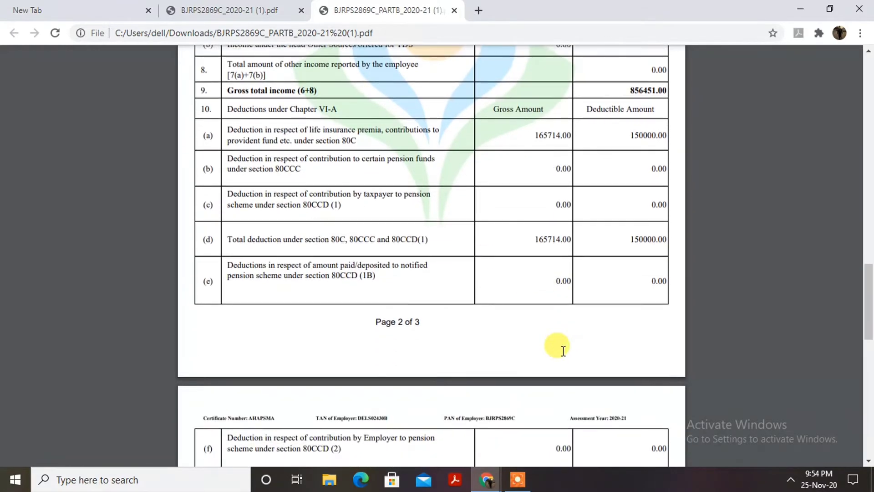
{"action": "key", "text": "alt+Tab"}
{"action": "key", "text": "alt+Tab"}
{"action": "scroll", "coordinate": [564, 351], "scroll_direction": "down", "scroll_amount": 3}
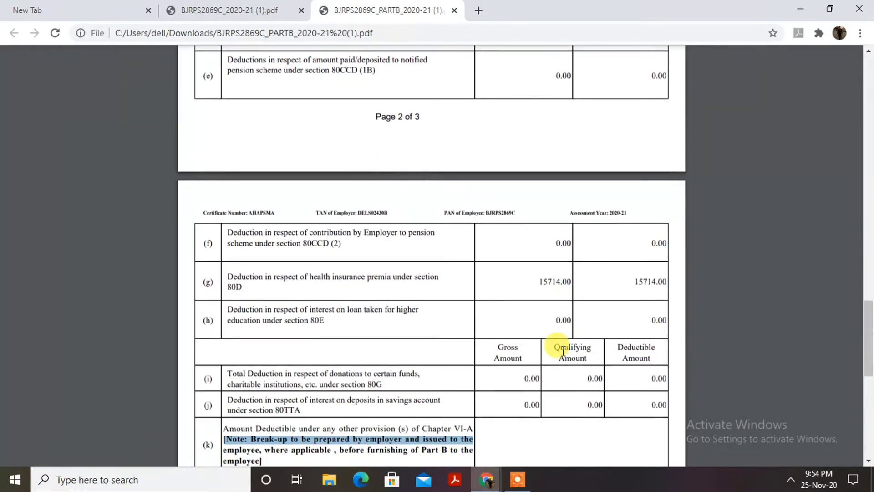
{"action": "left_click", "coordinate": [321, 293]}
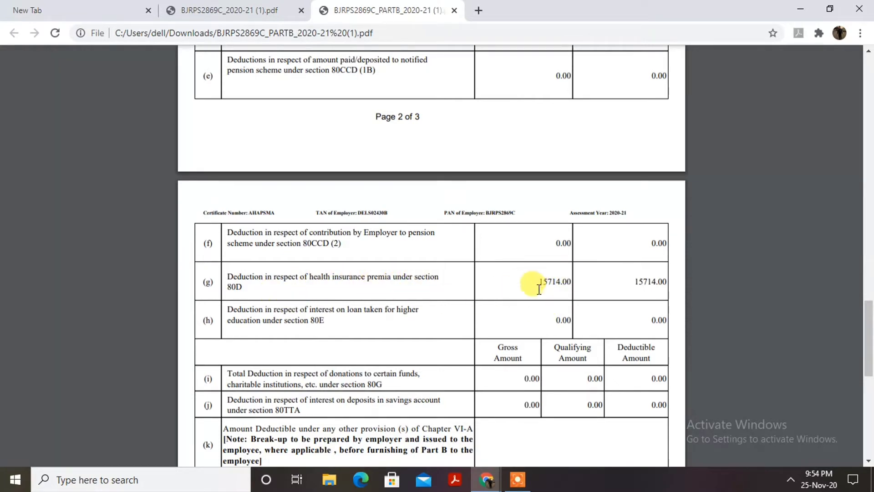
{"action": "key", "text": "alt+Tab"}
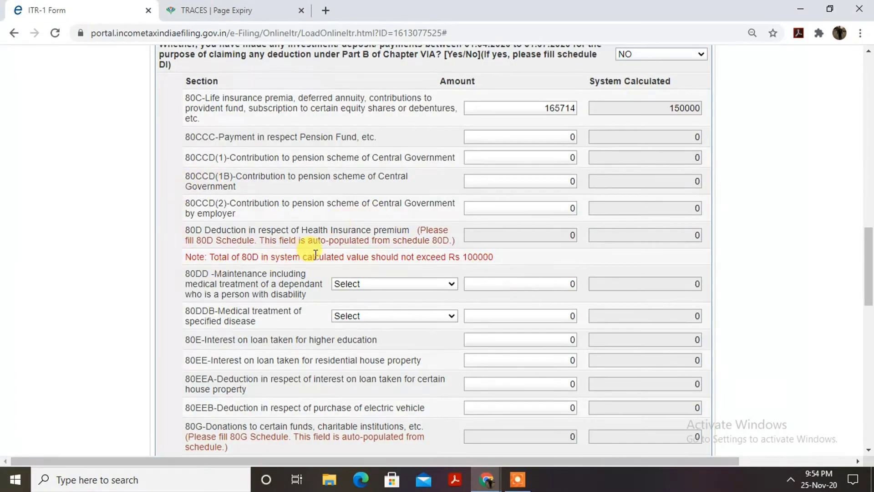
In Schedule 80D, answer NO to family senior citizens and enter 15714 health insurance
{"action": "left_click", "coordinate": [431, 232]}
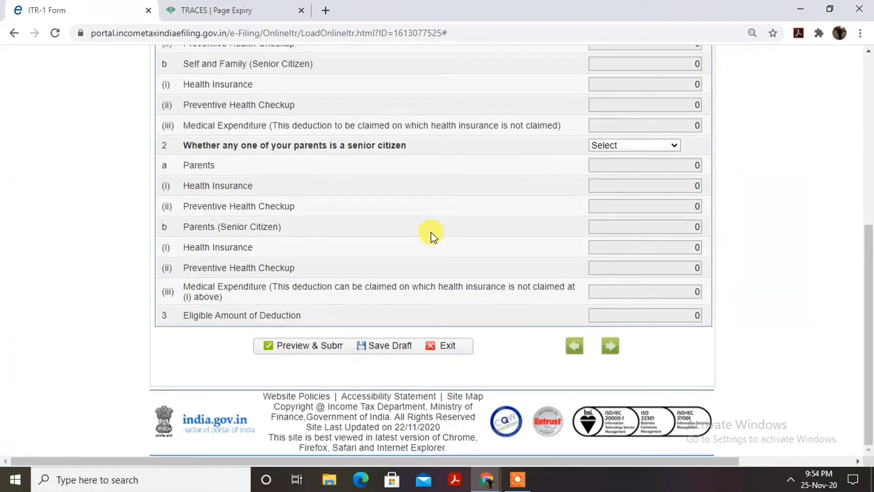
{"action": "scroll", "coordinate": [538, 166], "scroll_direction": "up", "scroll_amount": 5}
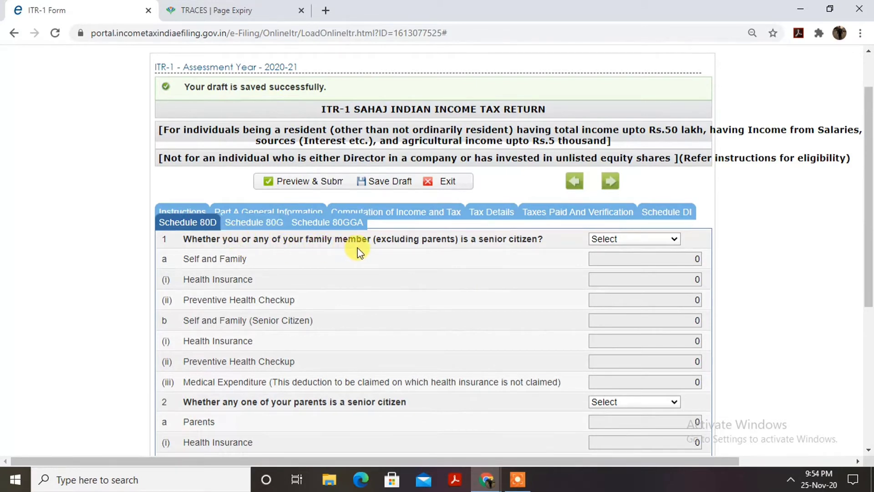
{"action": "left_click", "coordinate": [642, 242]}
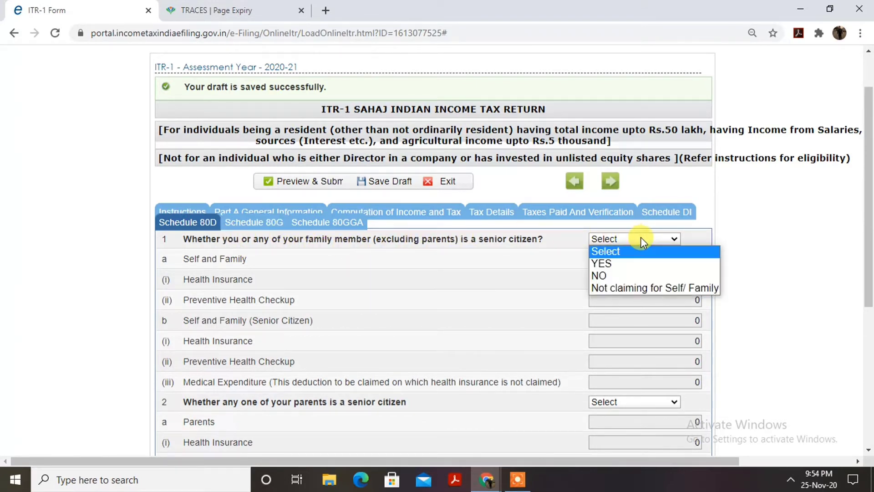
{"action": "left_click", "coordinate": [638, 277]}
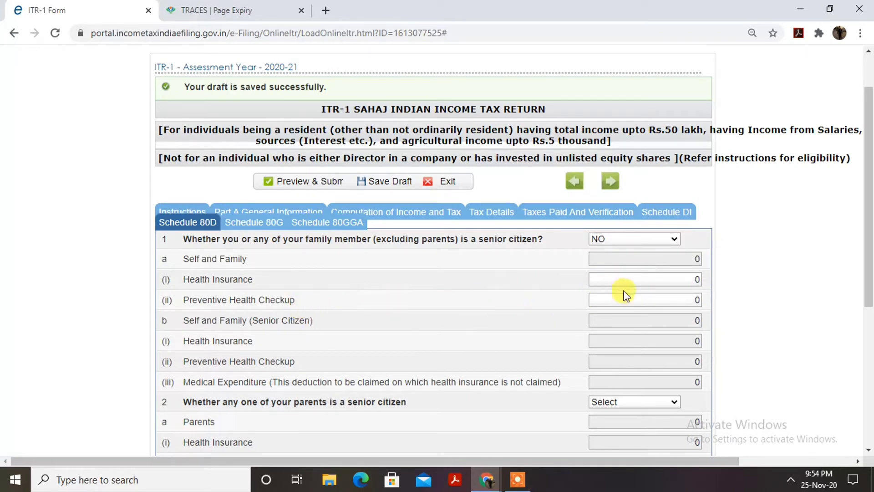
{"action": "left_click", "coordinate": [649, 281]}
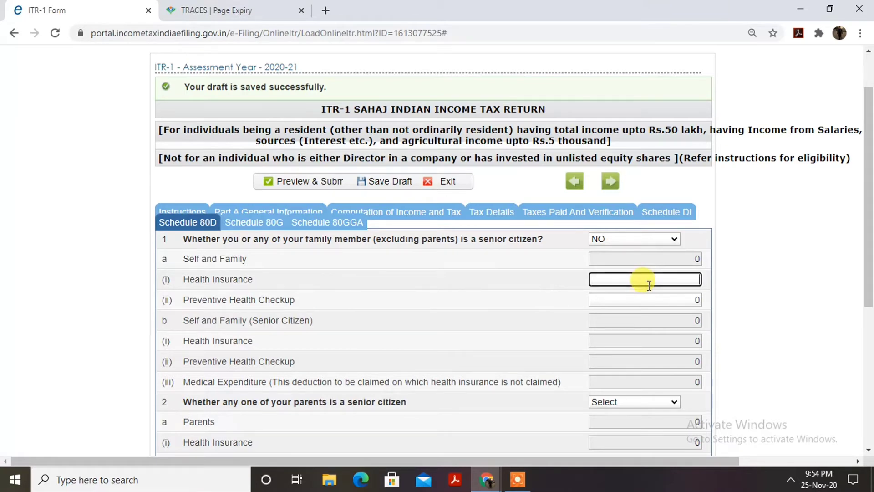
{"action": "key", "text": "alt+Tab"}
{"action": "key", "text": "alt+Tab"}
{"action": "type", "text": "15714"}
{"action": "left_click", "coordinate": [495, 294]}
Set the parents senior-citizen question to Not claiming for Parents
{"action": "scroll", "coordinate": [495, 293], "scroll_direction": "down", "scroll_amount": 3}
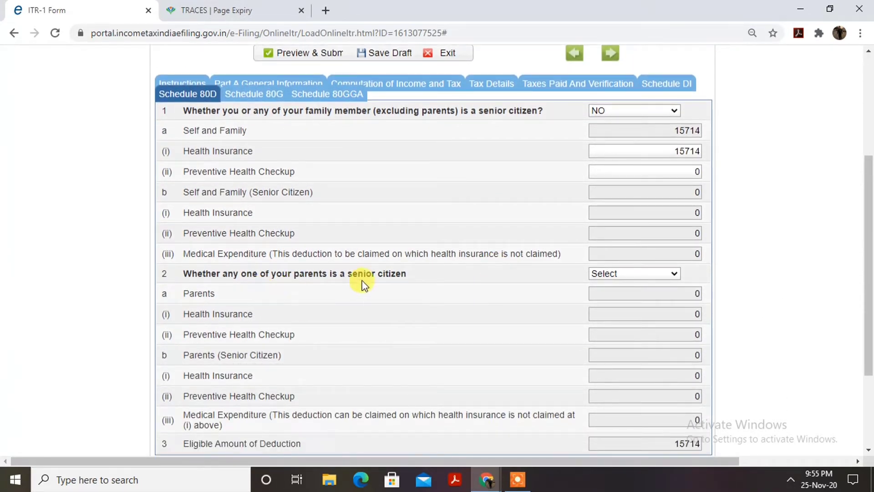
{"action": "left_click", "coordinate": [659, 274]}
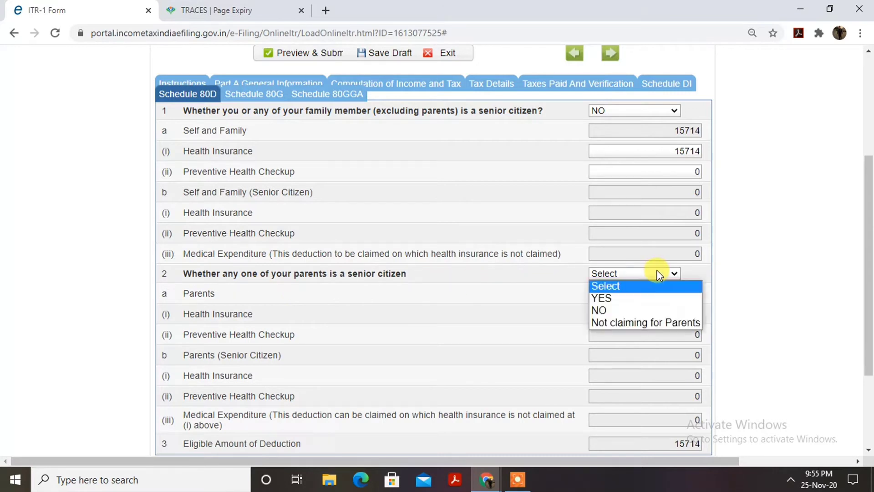
{"action": "left_click", "coordinate": [647, 311]}
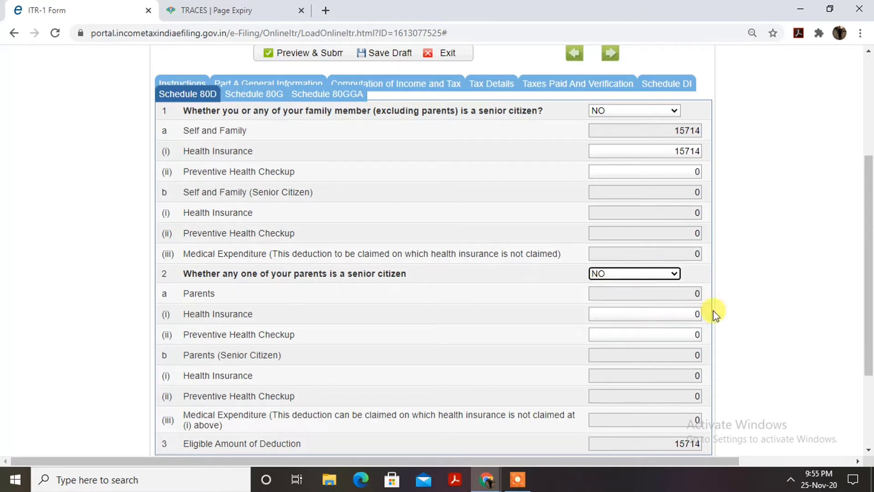
{"action": "left_click", "coordinate": [792, 302]}
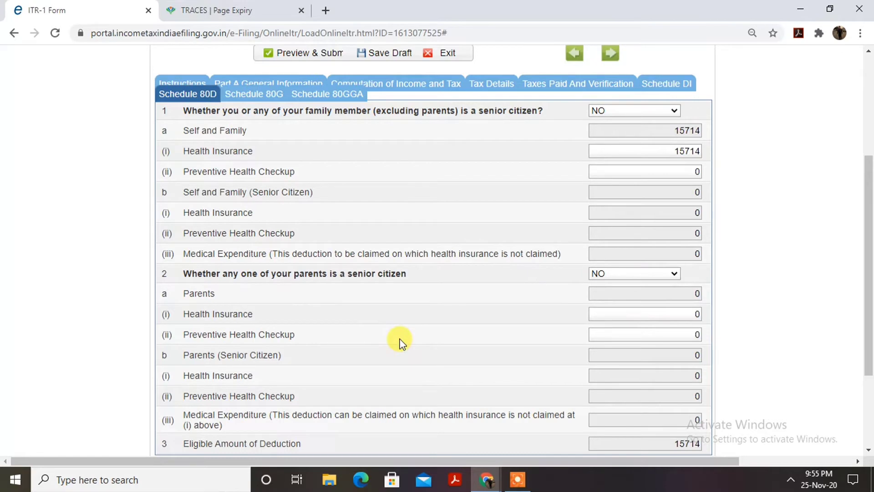
{"action": "scroll", "coordinate": [419, 325], "scroll_direction": "down", "scroll_amount": 1}
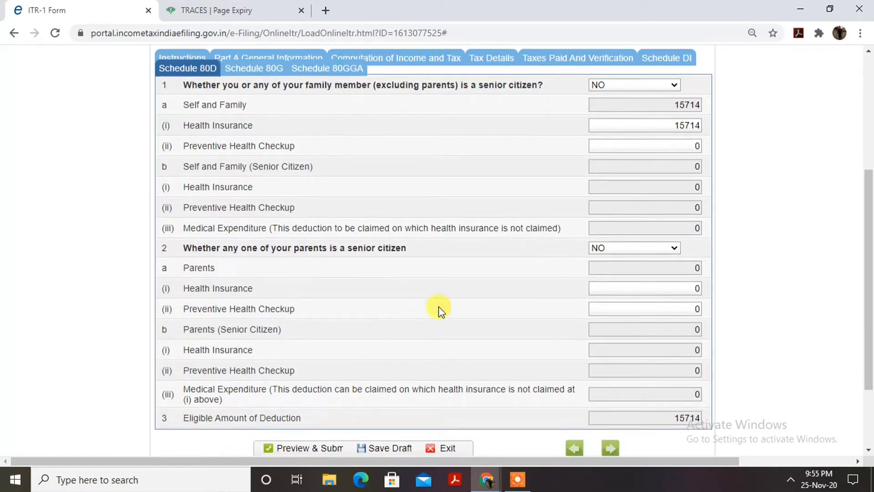
{"action": "left_click", "coordinate": [653, 251]}
{"action": "left_click", "coordinate": [649, 298]}
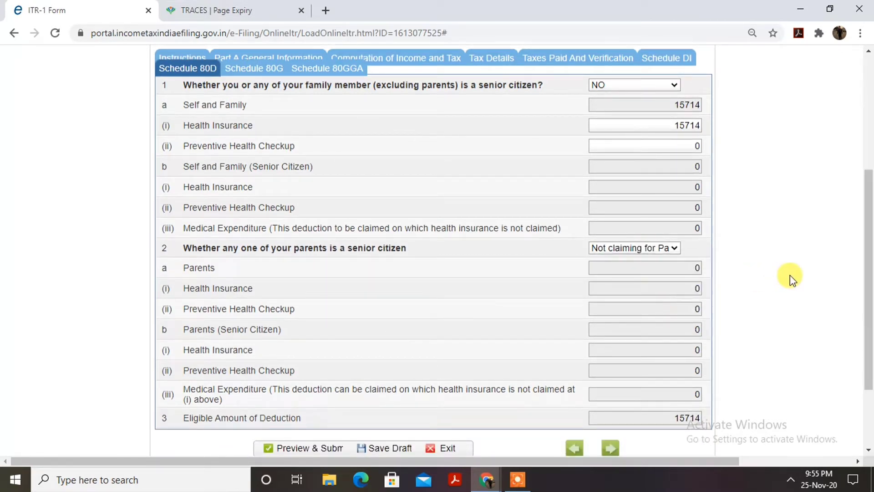
{"action": "scroll", "coordinate": [791, 275], "scroll_direction": "down", "scroll_amount": 3}
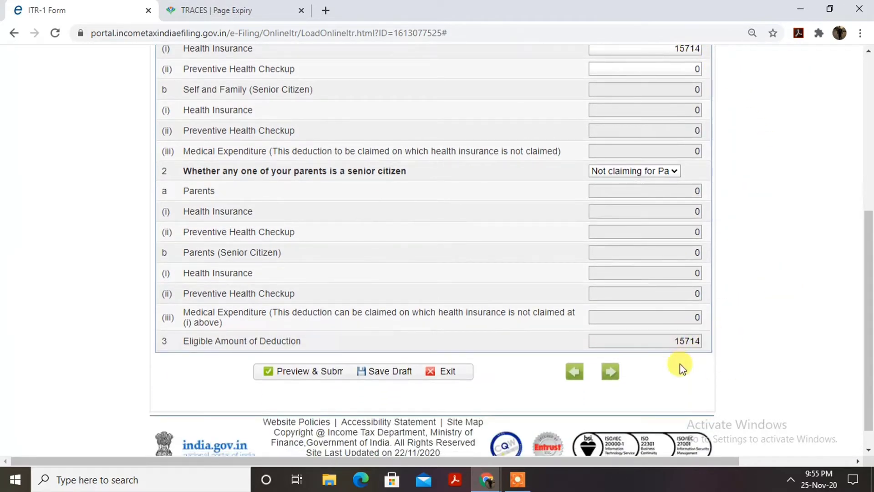
Save the ITR-1 draft and open the Computation of Income and Tax section
{"action": "left_click", "coordinate": [391, 369]}
{"action": "scroll", "coordinate": [502, 264], "scroll_direction": "up", "scroll_amount": 6}
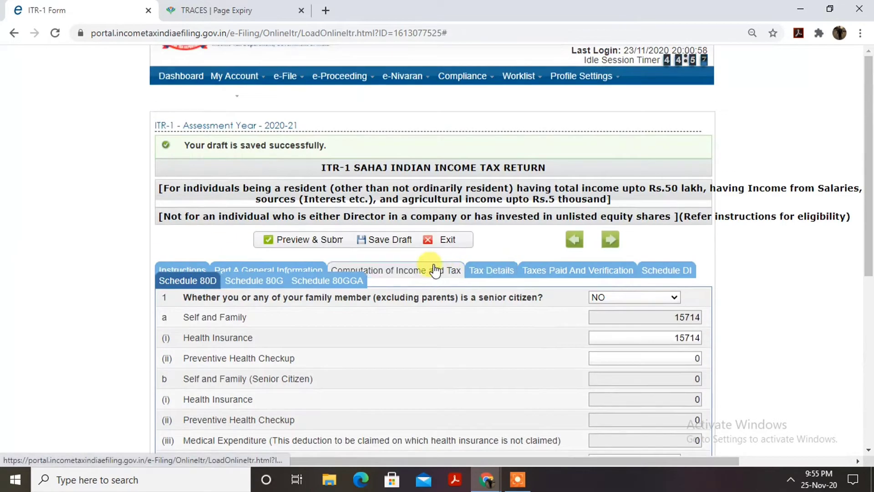
{"action": "left_click", "coordinate": [418, 270]}
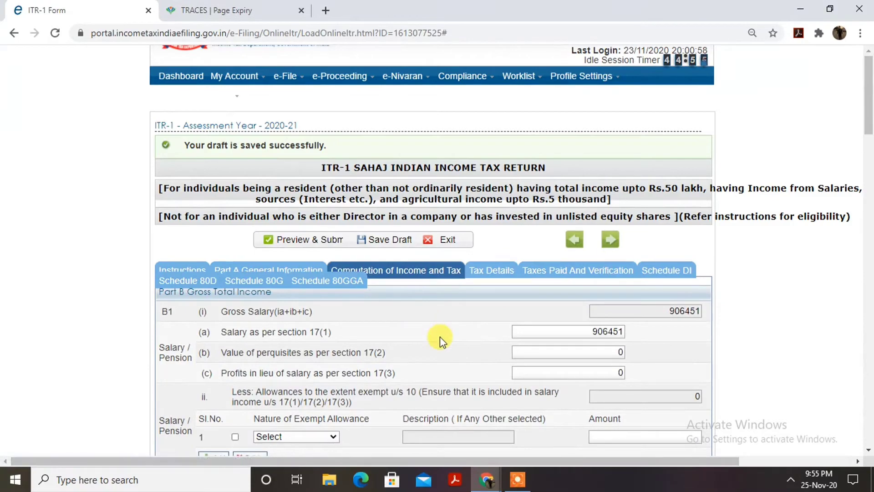
{"action": "scroll", "coordinate": [439, 337], "scroll_direction": "down", "scroll_amount": 5}
{"action": "scroll", "coordinate": [440, 337], "scroll_direction": "down", "scroll_amount": 15}
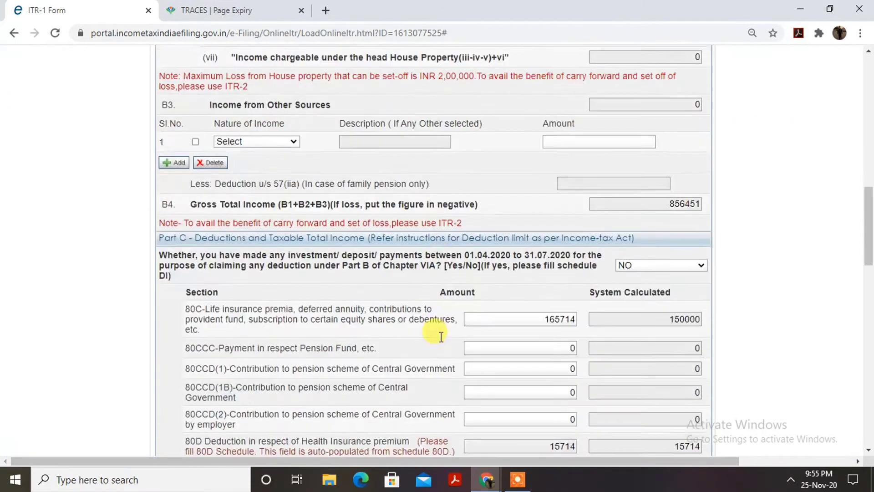
{"action": "scroll", "coordinate": [440, 337], "scroll_direction": "up", "scroll_amount": 1}
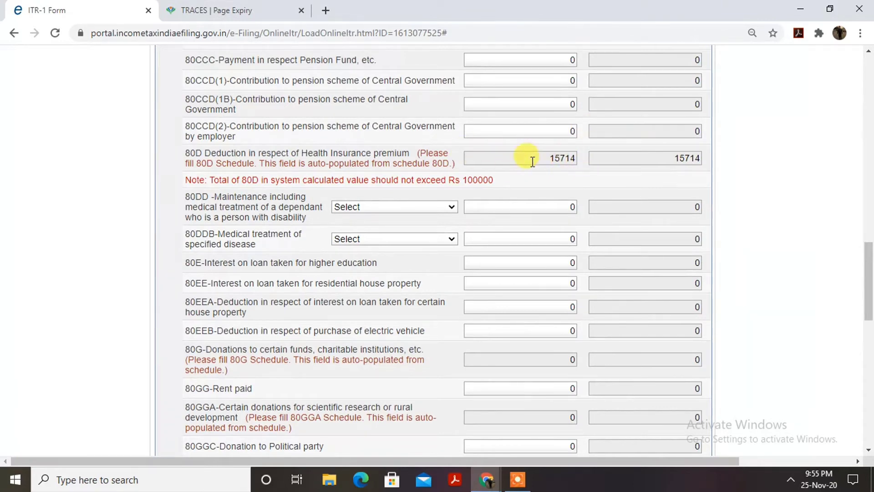
{"action": "key", "text": "alt+Tab"}
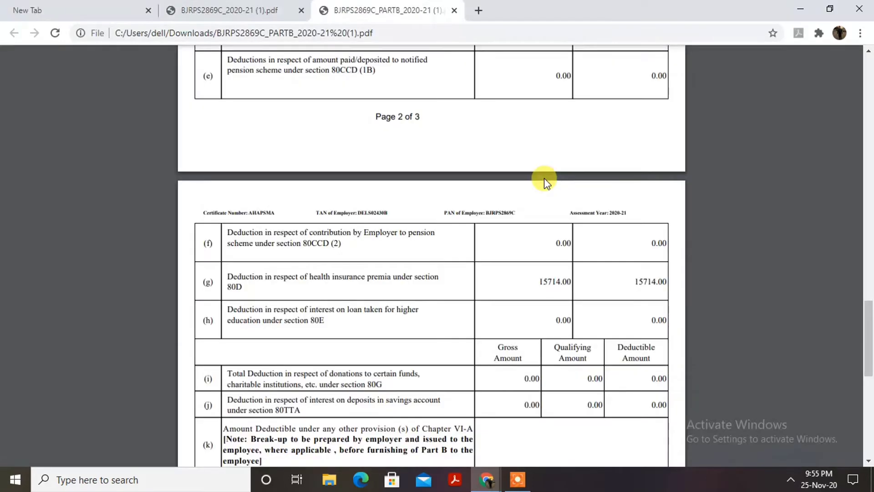
{"action": "scroll", "coordinate": [454, 308], "scroll_direction": "down", "scroll_amount": 3}
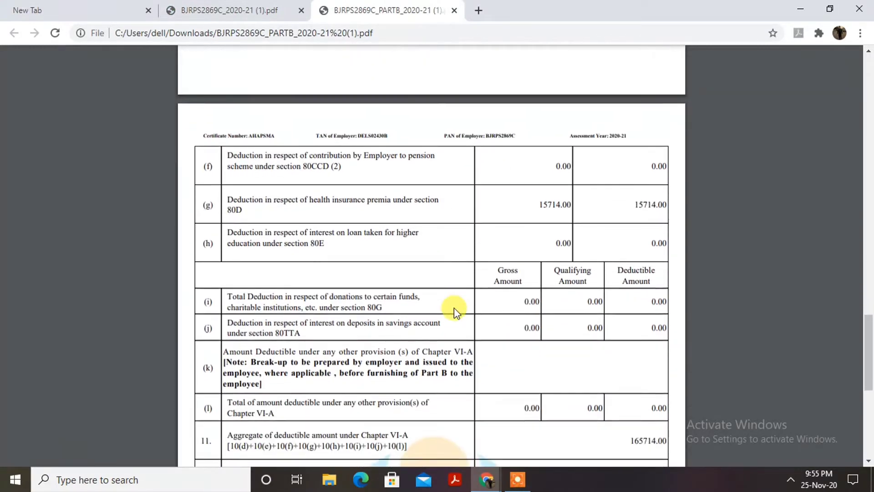
{"action": "scroll", "coordinate": [456, 312], "scroll_direction": "down", "scroll_amount": 3}
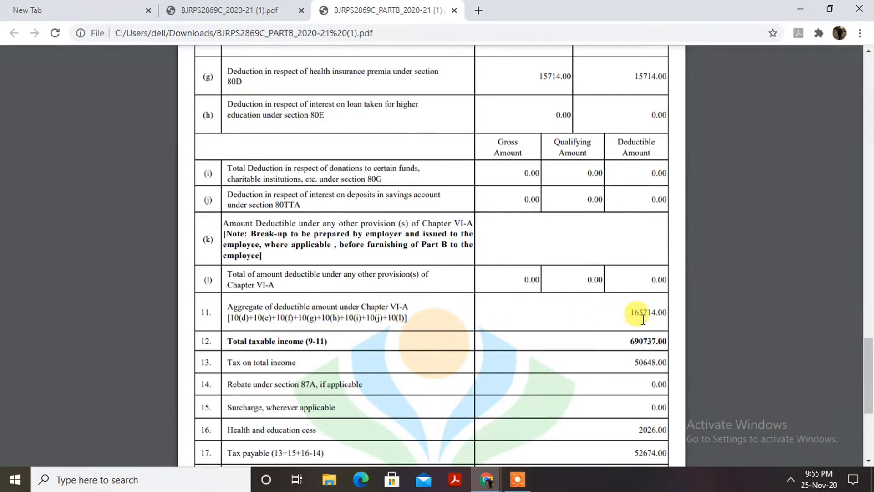
{"action": "key", "text": "alt+Tab"}
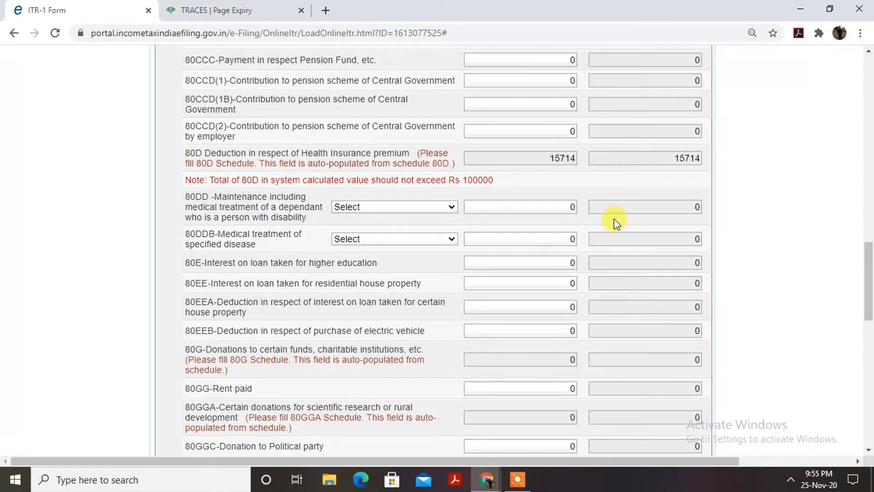
{"action": "scroll", "coordinate": [602, 187], "scroll_direction": "down", "scroll_amount": 7}
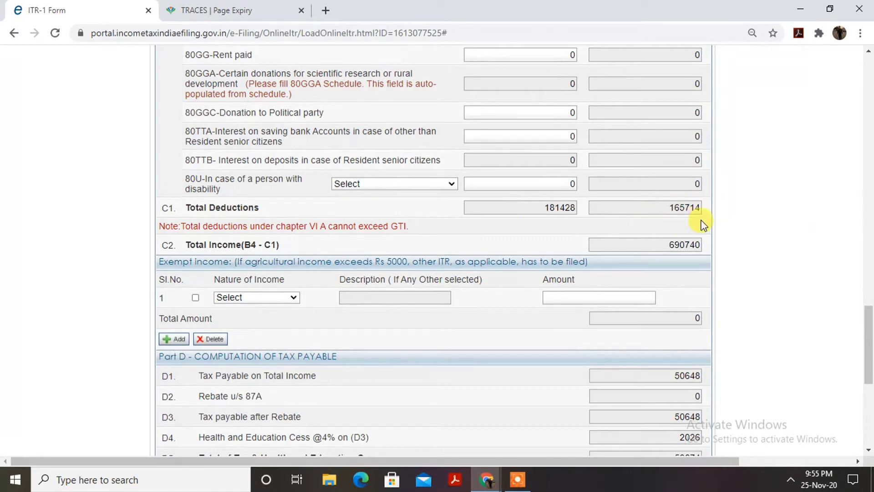
{"action": "key", "text": "alt+Tab"}
{"action": "scroll", "coordinate": [701, 220], "scroll_direction": "down", "scroll_amount": 1}
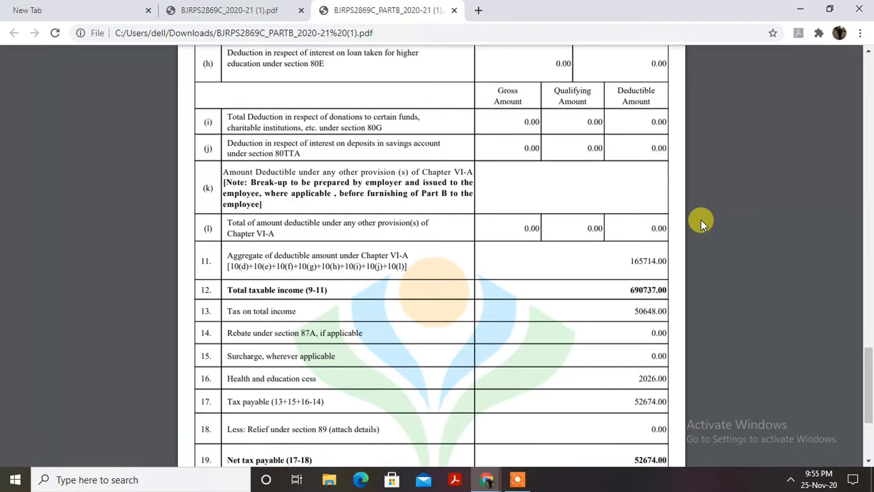
{"action": "key", "text": "alt+Tab"}
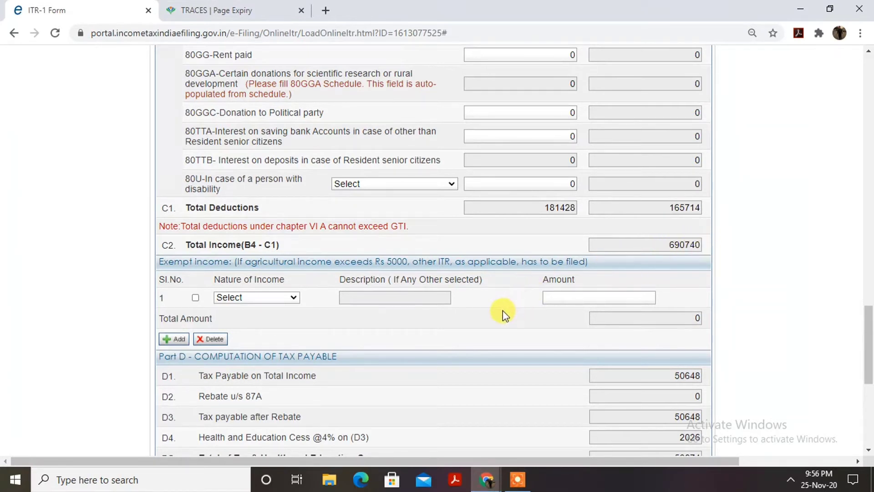
Inspect the total income, 87A rebate and D1 tax payable figures in Part D
{"action": "scroll", "coordinate": [503, 310], "scroll_direction": "down", "scroll_amount": 3}
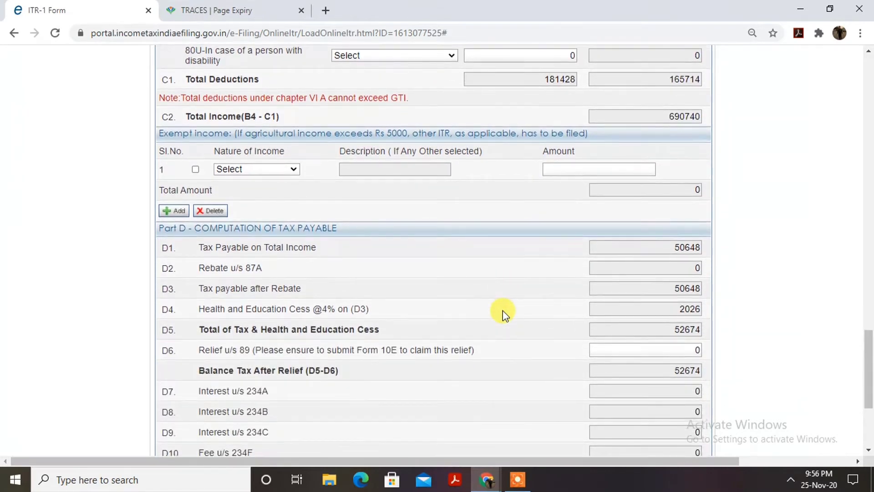
{"action": "scroll", "coordinate": [503, 311], "scroll_direction": "up", "scroll_amount": 1}
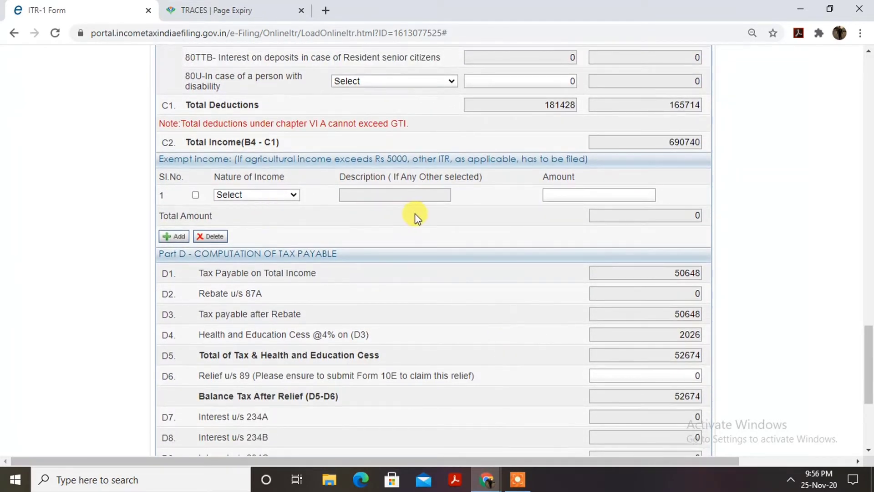
{"action": "scroll", "coordinate": [415, 214], "scroll_direction": "down", "scroll_amount": 1}
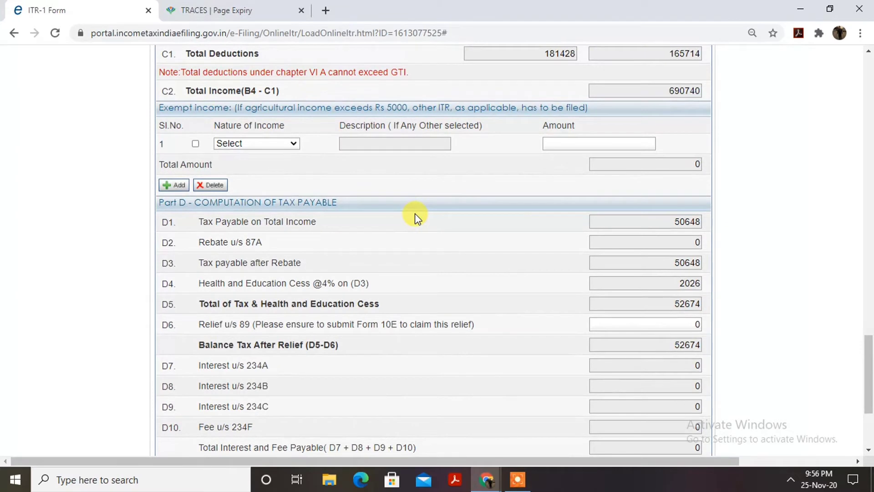
{"action": "scroll", "coordinate": [414, 213], "scroll_direction": "up", "scroll_amount": 1}
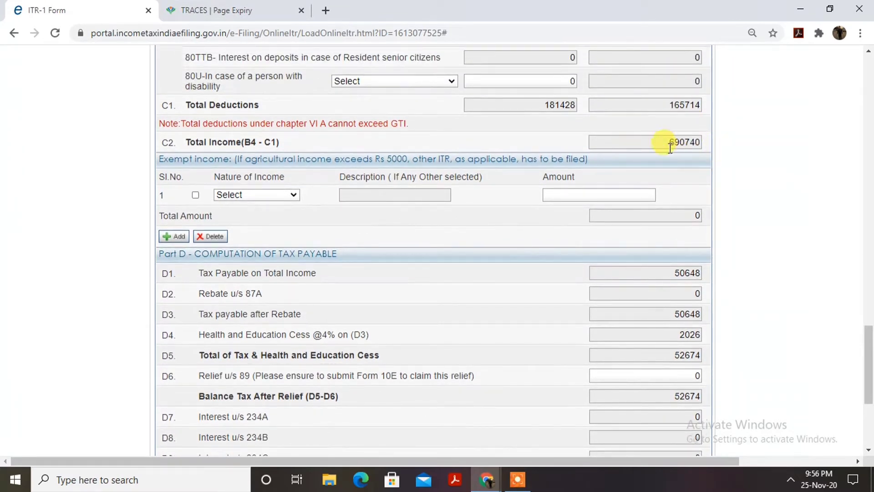
{"action": "left_click", "coordinate": [697, 274]}
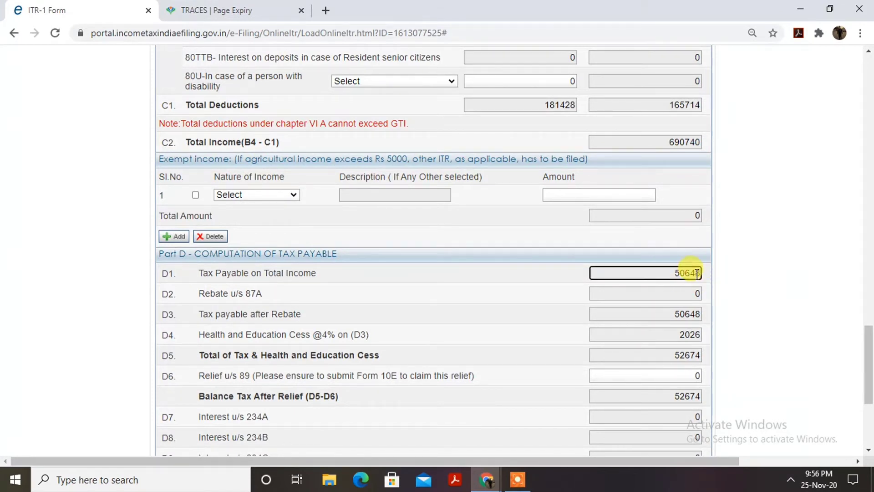
{"action": "left_click", "coordinate": [685, 144]}
{"action": "left_click", "coordinate": [683, 296]}
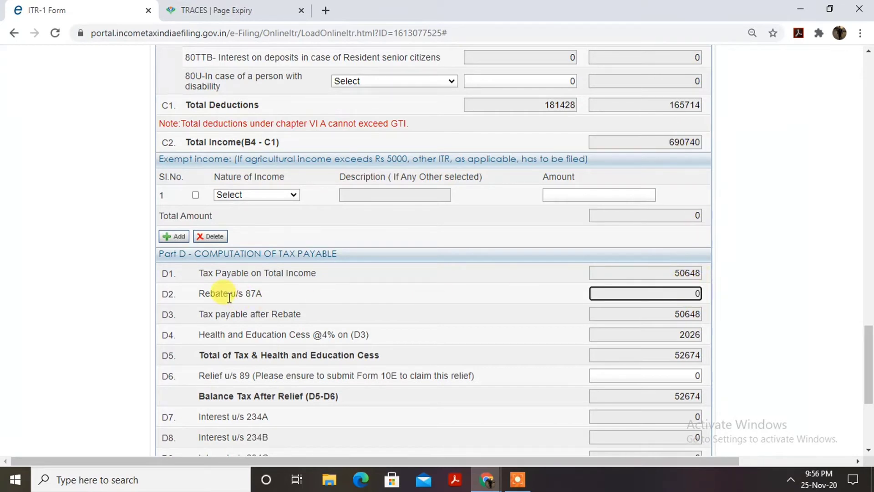
{"action": "left_click", "coordinate": [772, 302]}
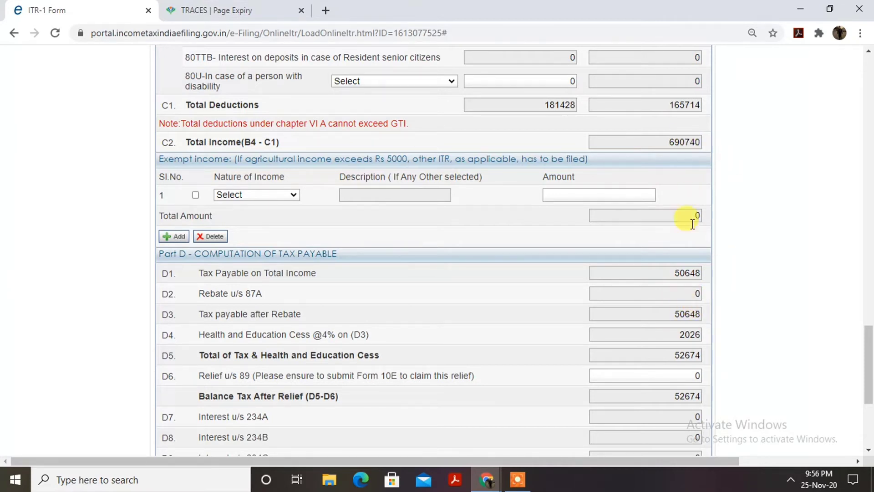
Save the ITR-1 draft with total tax, fee and interest at 52674
{"action": "scroll", "coordinate": [719, 289], "scroll_direction": "down", "scroll_amount": 2}
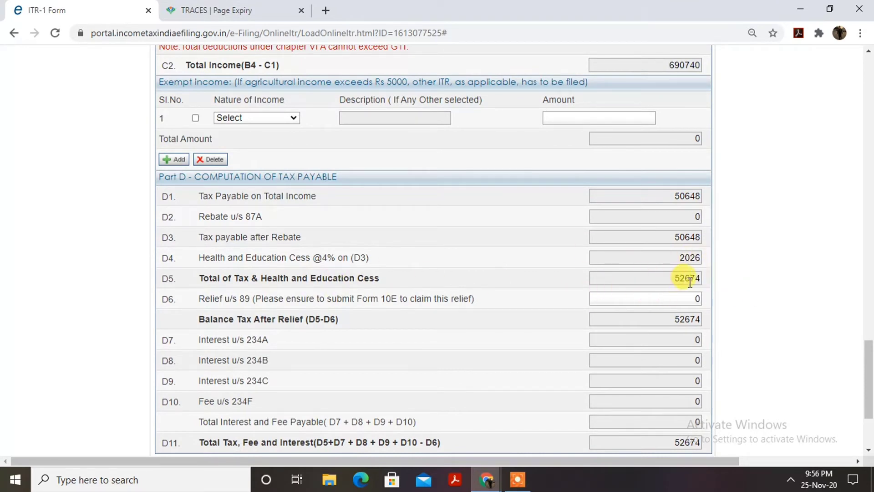
{"action": "scroll", "coordinate": [710, 282], "scroll_direction": "down", "scroll_amount": 3}
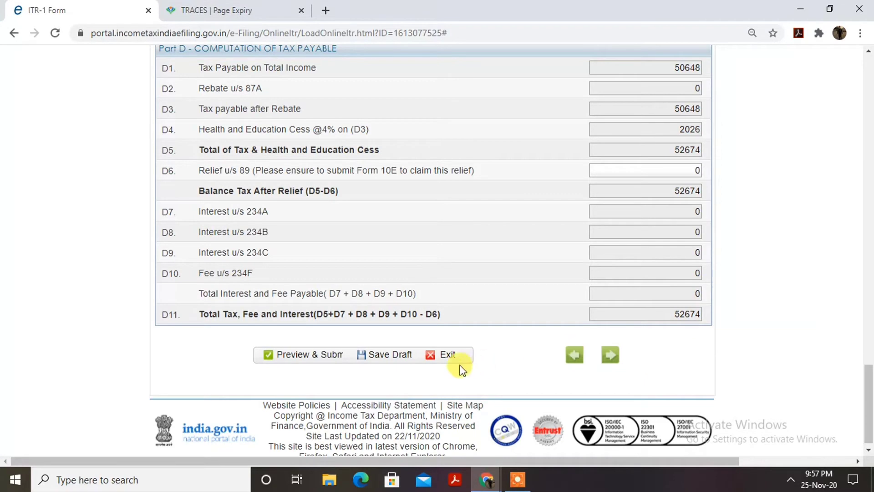
{"action": "left_click", "coordinate": [377, 355]}
{"action": "scroll", "coordinate": [521, 231], "scroll_direction": "up", "scroll_amount": 12}
{"action": "scroll", "coordinate": [520, 231], "scroll_direction": "up", "scroll_amount": 15}
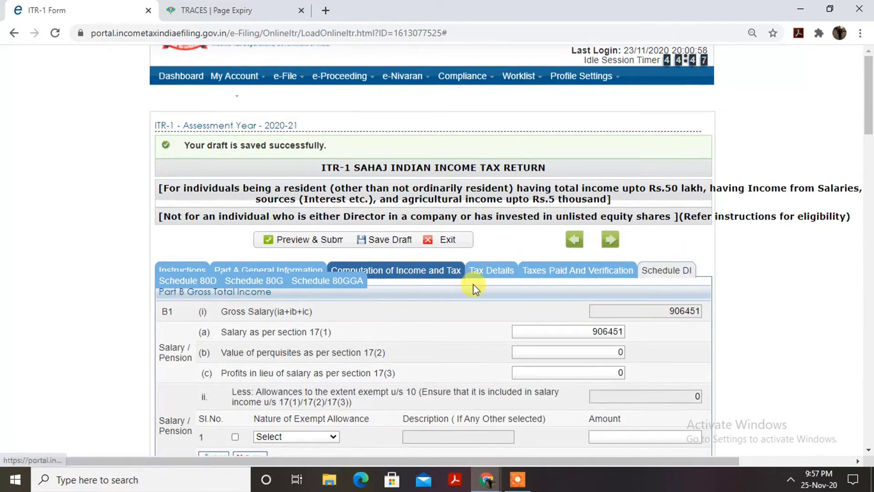
Review the Tax Details TDS schedules, then open the Taxes Paid and Verification section
{"action": "left_click", "coordinate": [493, 273]}
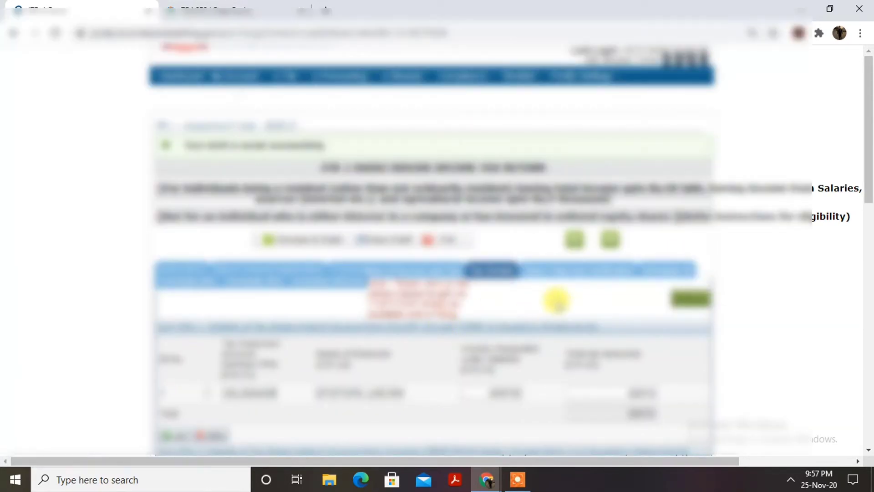
{"action": "scroll", "coordinate": [557, 302], "scroll_direction": "down", "scroll_amount": 3}
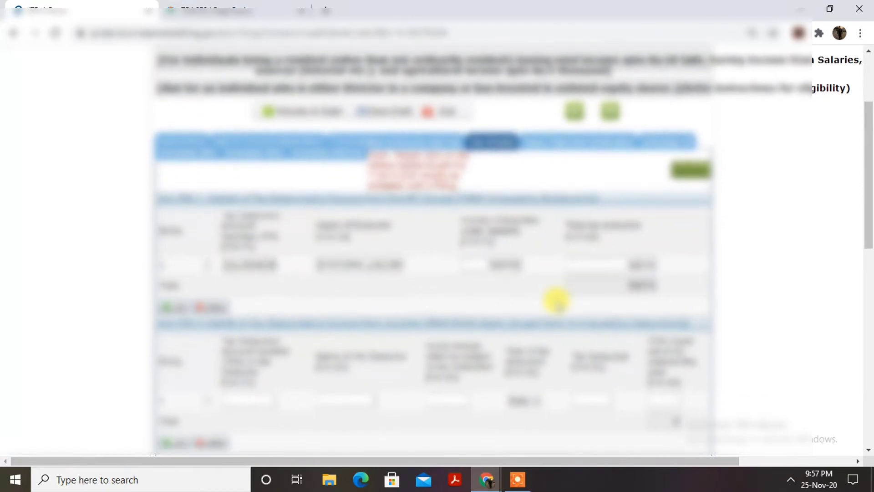
{"action": "scroll", "coordinate": [557, 302], "scroll_direction": "down", "scroll_amount": 1}
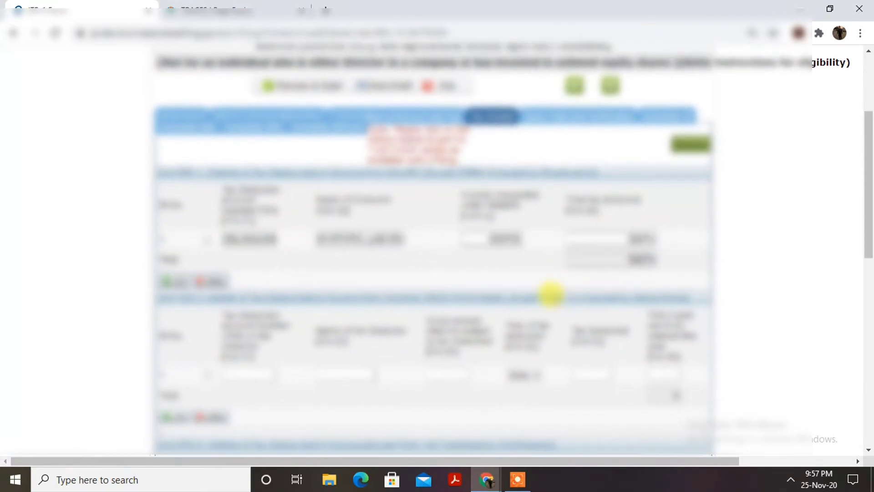
{"action": "scroll", "coordinate": [551, 294], "scroll_direction": "down", "scroll_amount": 1}
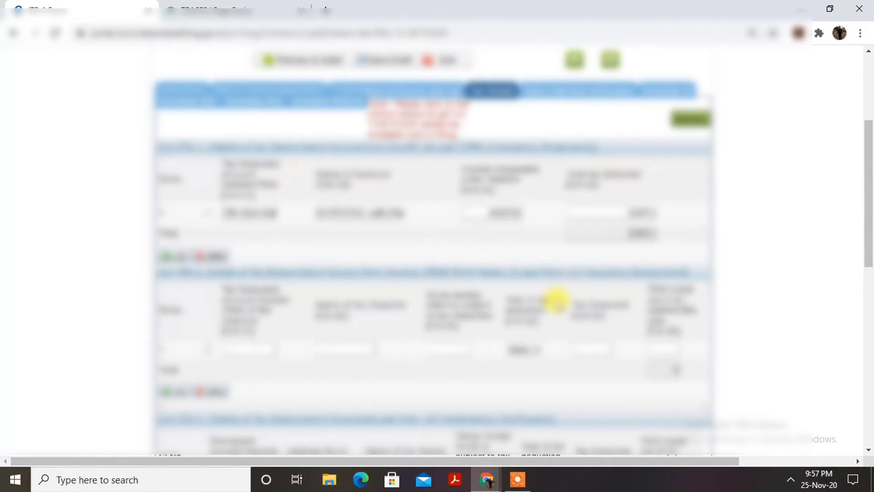
{"action": "scroll", "coordinate": [557, 301], "scroll_direction": "up", "scroll_amount": 1}
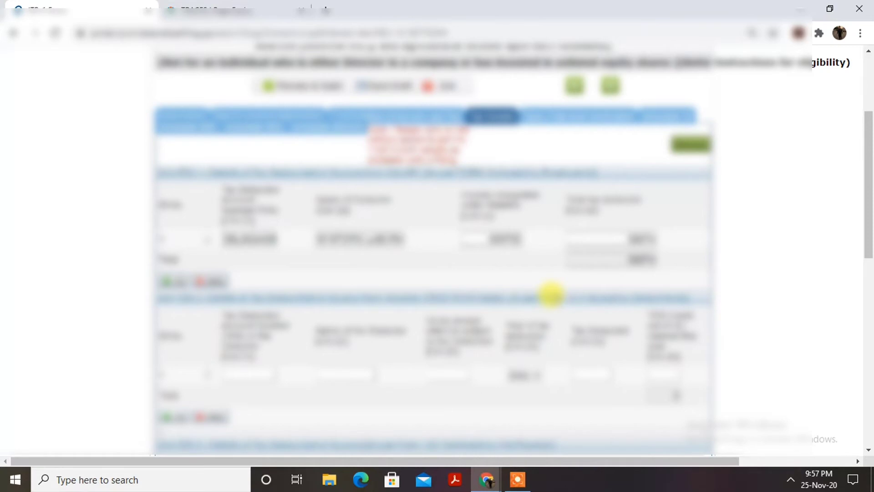
{"action": "scroll", "coordinate": [551, 294], "scroll_direction": "down", "scroll_amount": 7}
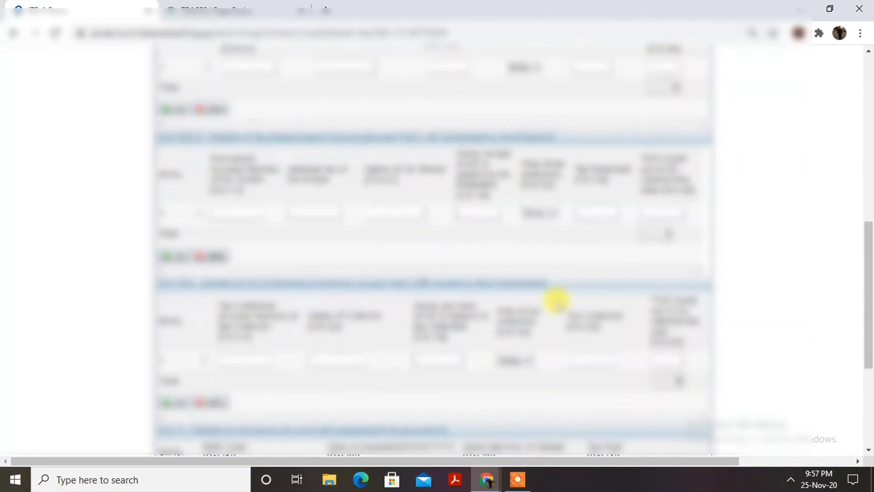
{"action": "scroll", "coordinate": [556, 301], "scroll_direction": "up", "scroll_amount": 4}
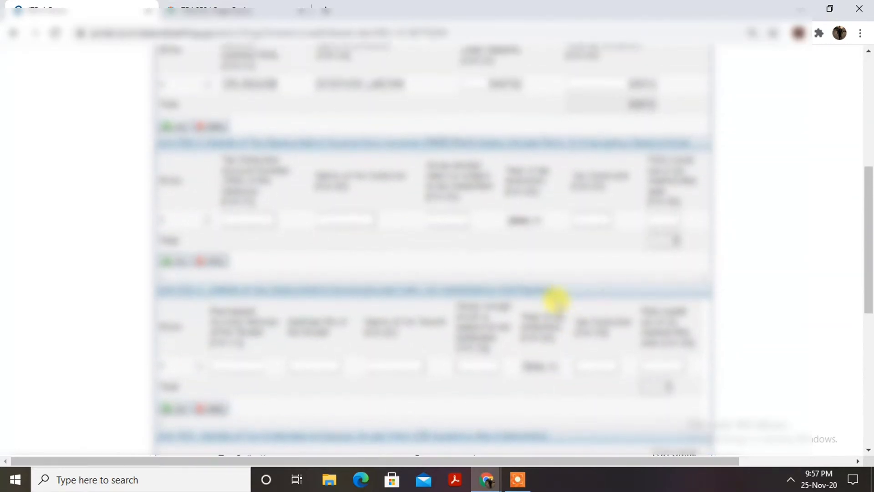
{"action": "scroll", "coordinate": [550, 294], "scroll_direction": "down", "scroll_amount": 4}
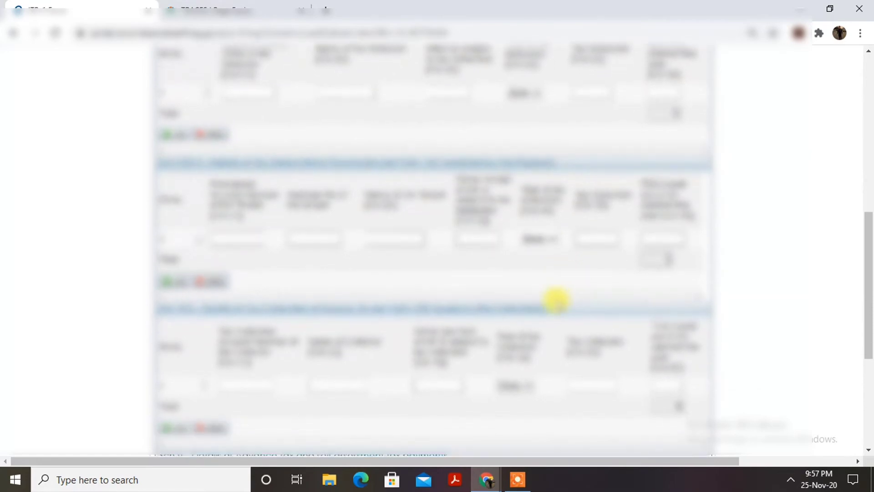
{"action": "scroll", "coordinate": [557, 301], "scroll_direction": "down", "scroll_amount": 2}
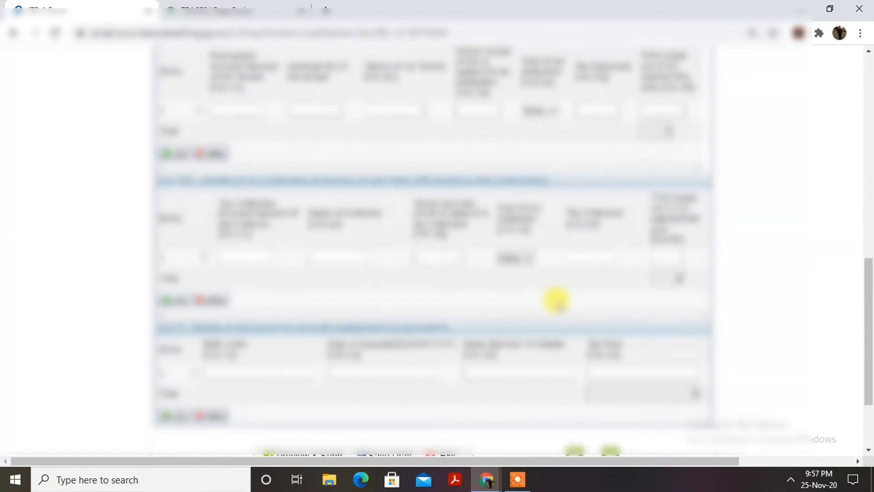
{"action": "scroll", "coordinate": [556, 301], "scroll_direction": "up", "scroll_amount": 10}
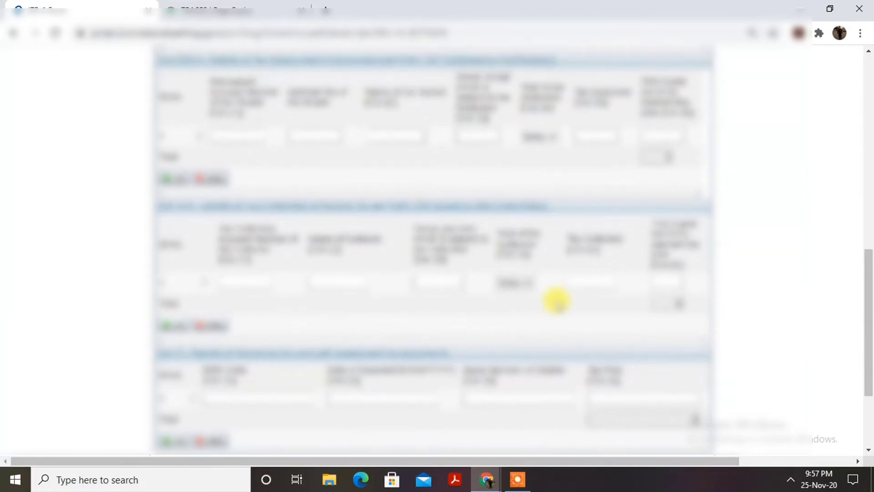
{"action": "scroll", "coordinate": [556, 302], "scroll_direction": "up", "scroll_amount": 4}
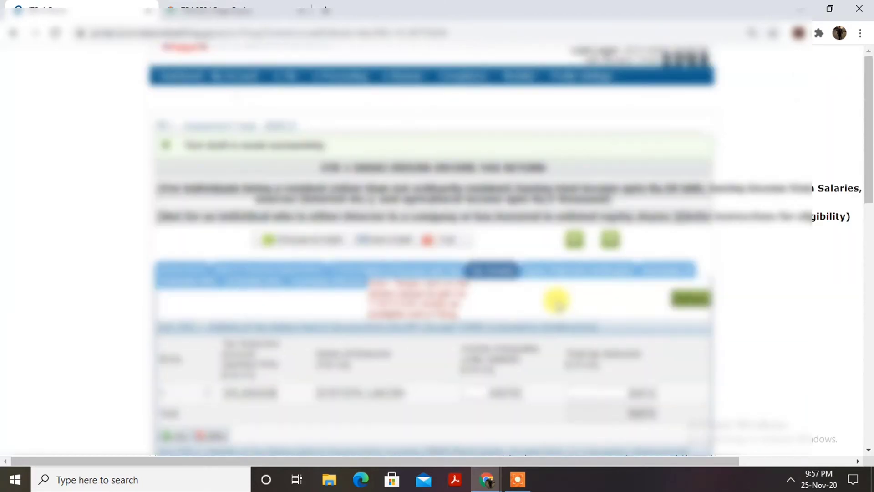
{"action": "left_click", "coordinate": [566, 273]}
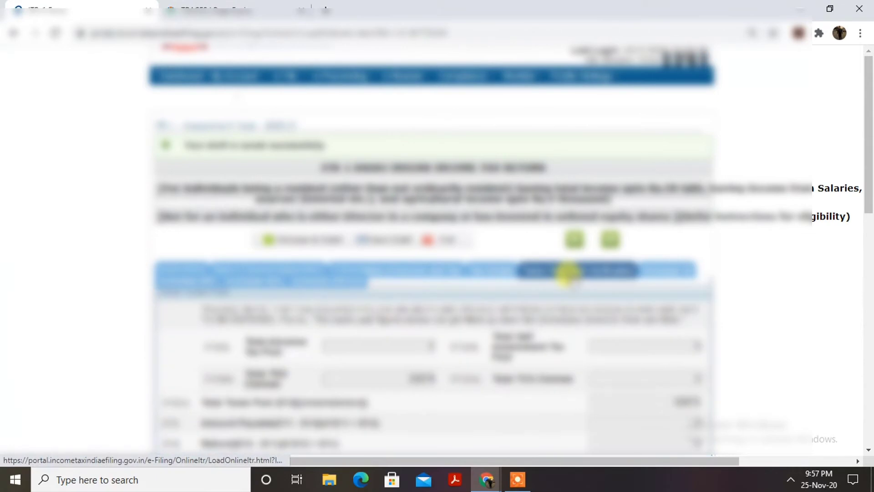
Open Computation of Income and Tax and scroll to row D11, total tax 52674
{"action": "scroll", "coordinate": [492, 387], "scroll_direction": "down", "scroll_amount": 1}
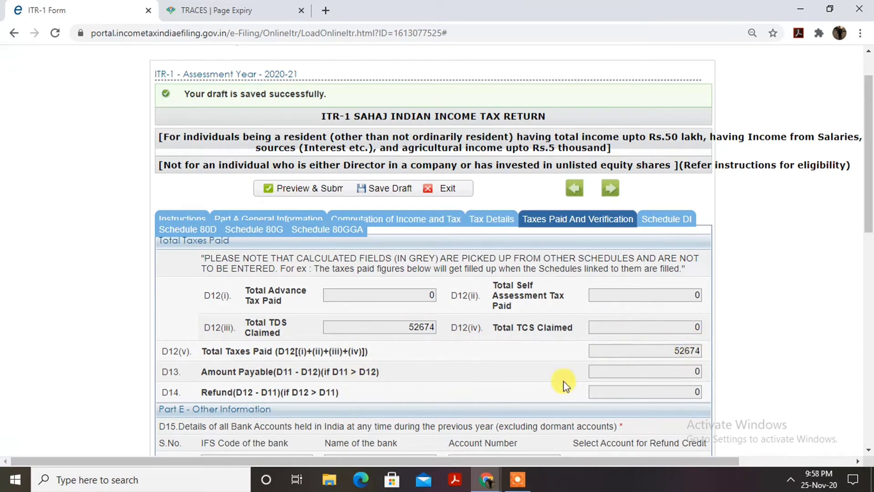
{"action": "left_click", "coordinate": [410, 221]}
{"action": "scroll", "coordinate": [463, 374], "scroll_direction": "down", "scroll_amount": 15}
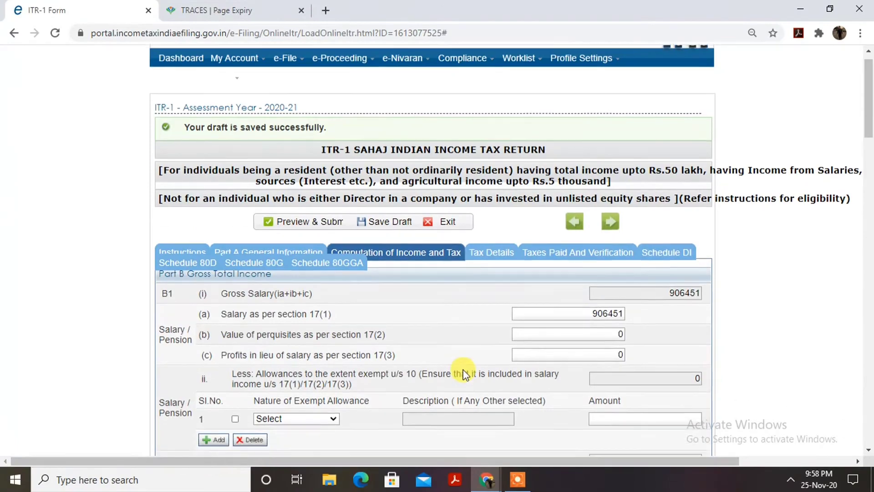
{"action": "scroll", "coordinate": [463, 373], "scroll_direction": "down", "scroll_amount": 15}
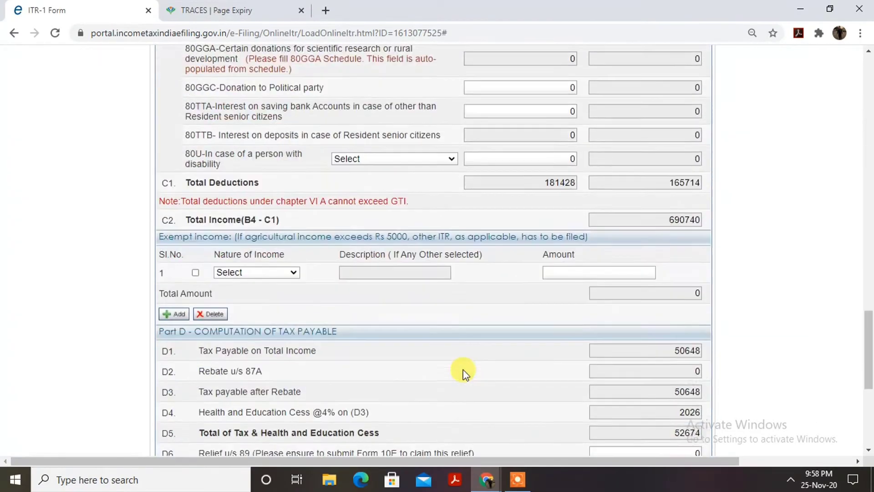
{"action": "scroll", "coordinate": [463, 373], "scroll_direction": "down", "scroll_amount": 5}
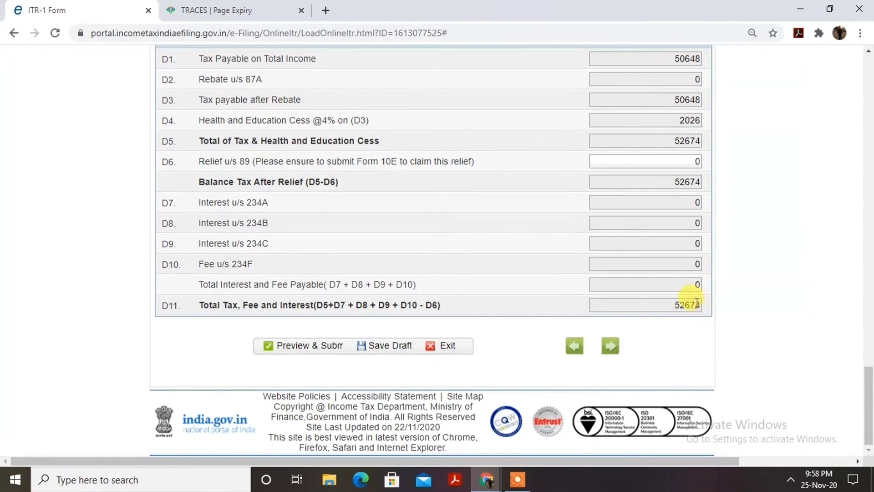
Save the ITR-1 draft and dismiss the save-often reminder, with total tax, fee and interest still 52674
{"action": "left_click", "coordinate": [381, 348]}
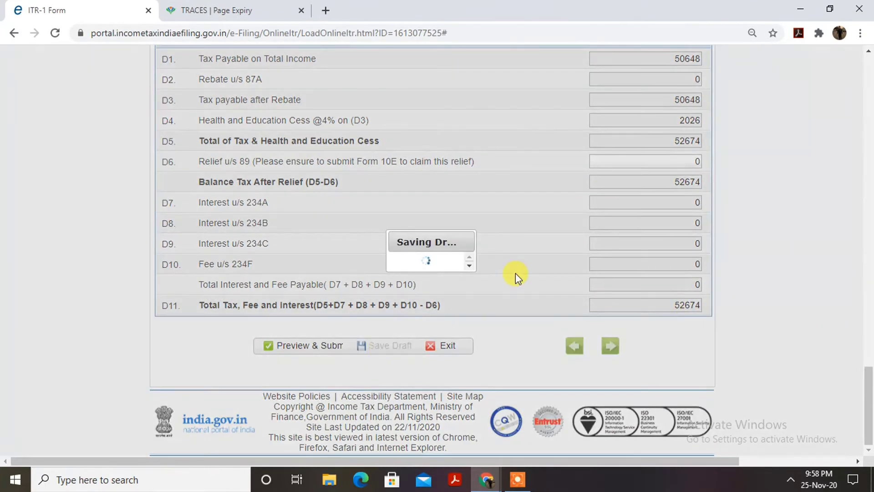
{"action": "scroll", "coordinate": [516, 272], "scroll_direction": "up", "scroll_amount": 10}
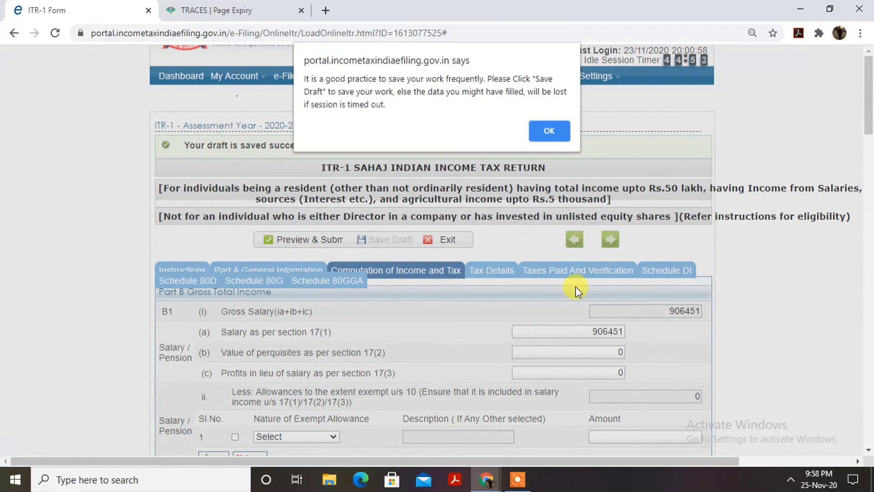
{"action": "left_click", "coordinate": [550, 131]}
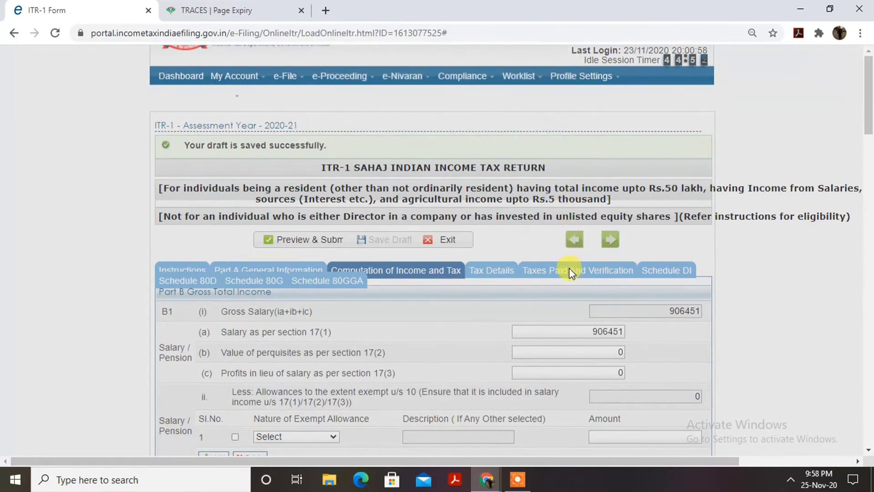
{"action": "left_click_drag", "start_coordinate": [870, 112], "coordinate": [870, 428]}
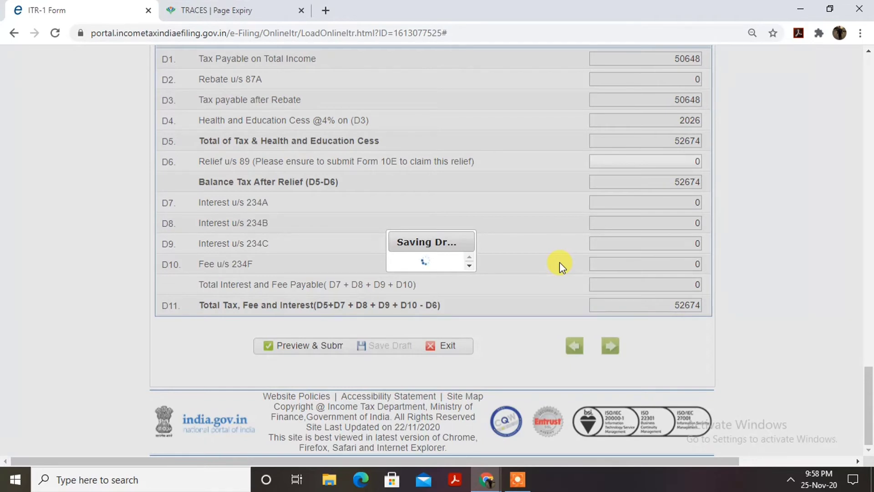
{"action": "left_click", "coordinate": [517, 479]}
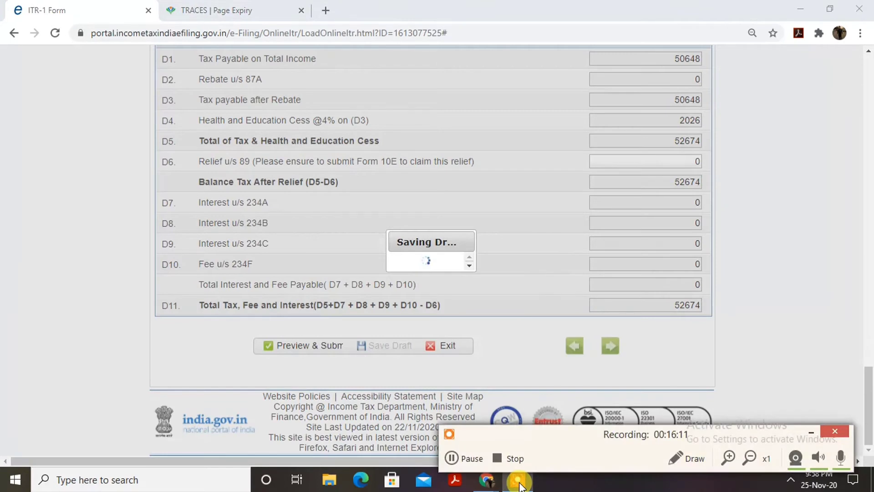
{"action": "left_click", "coordinate": [453, 458]}
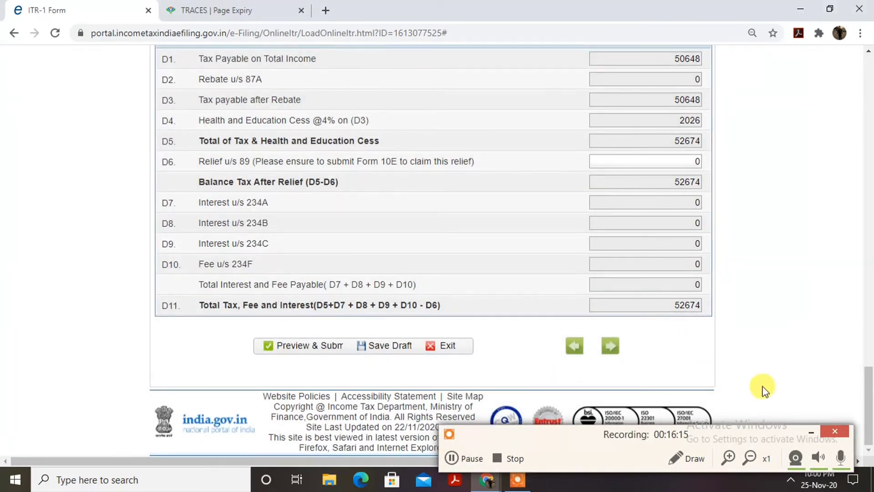
{"action": "left_click", "coordinate": [814, 432]}
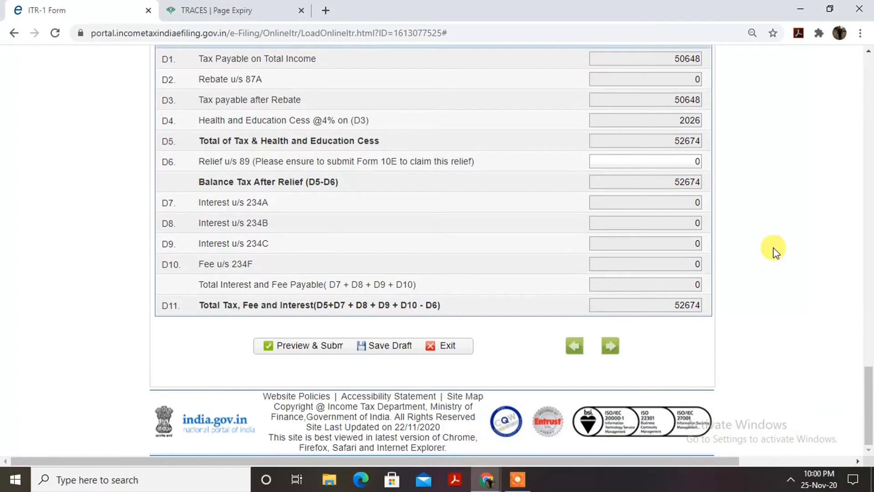
{"action": "scroll", "coordinate": [774, 244], "scroll_direction": "up", "scroll_amount": 1}
{"action": "scroll", "coordinate": [774, 244], "scroll_direction": "up", "scroll_amount": 6}
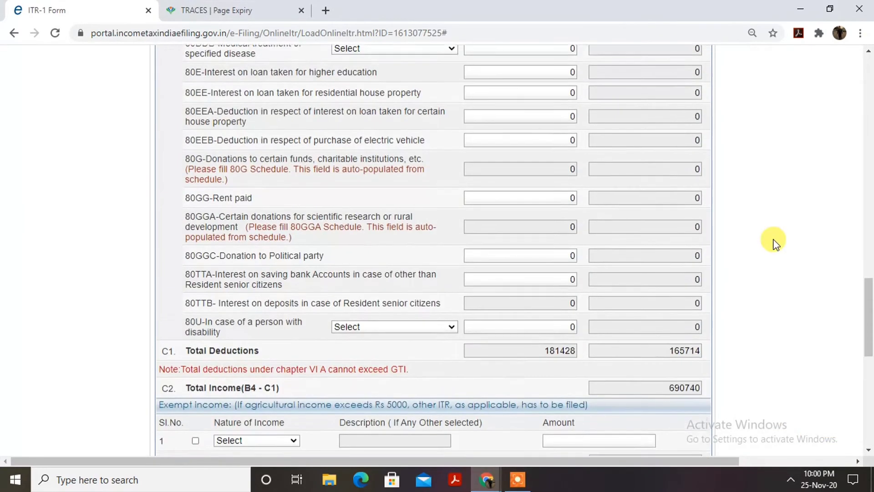
{"action": "scroll", "coordinate": [774, 243], "scroll_direction": "down", "scroll_amount": 6}
{"action": "scroll", "coordinate": [774, 244], "scroll_direction": "down", "scroll_amount": 2}
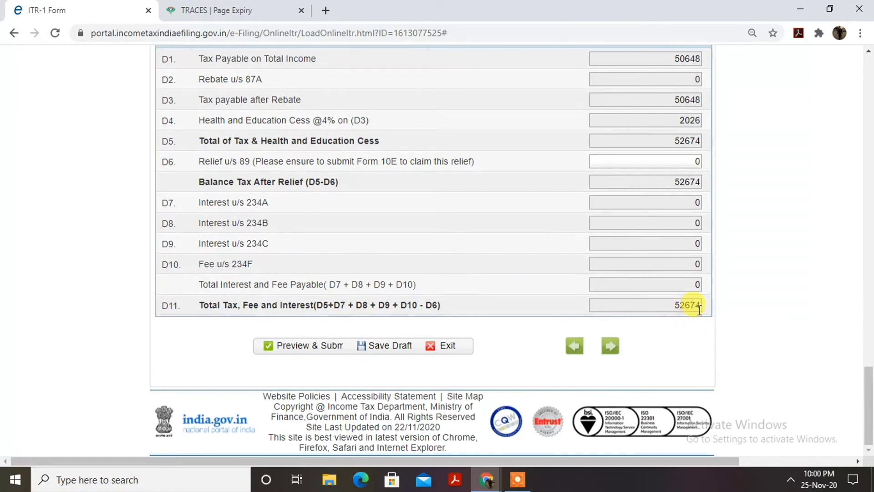
{"action": "scroll", "coordinate": [766, 293], "scroll_direction": "up", "scroll_amount": 1}
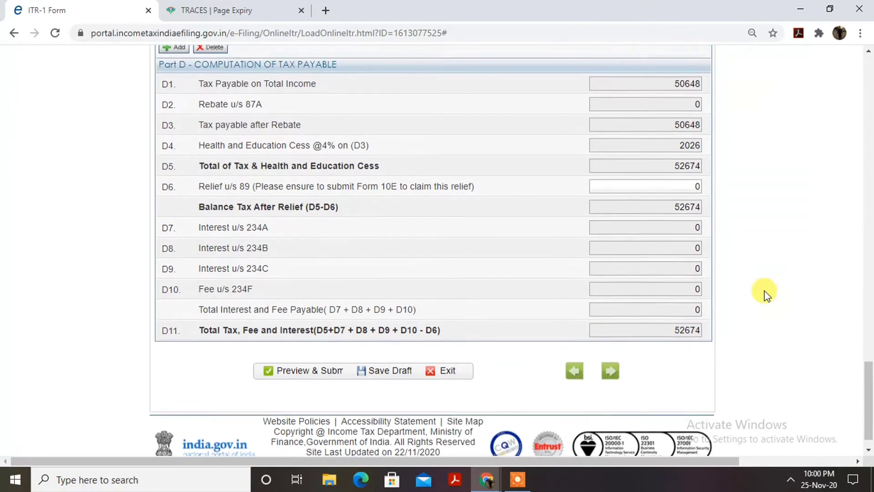
{"action": "scroll", "coordinate": [766, 294], "scroll_direction": "up", "scroll_amount": 15}
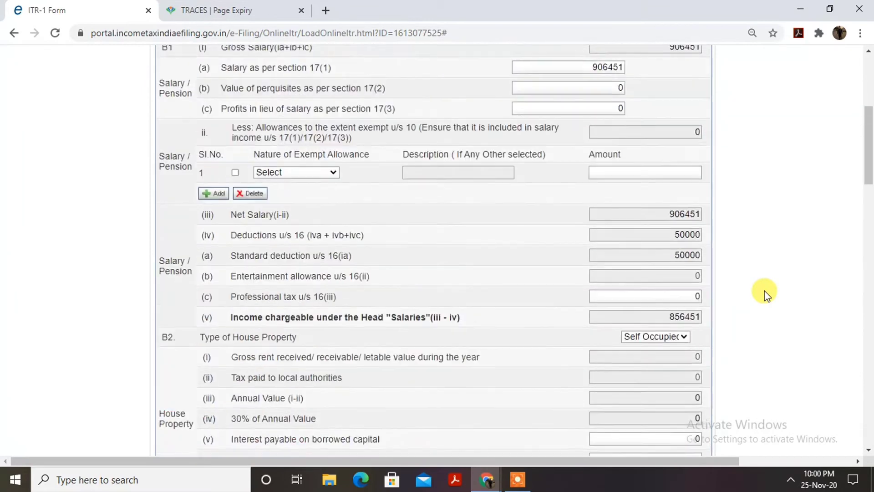
{"action": "scroll", "coordinate": [767, 294], "scroll_direction": "up", "scroll_amount": 10}
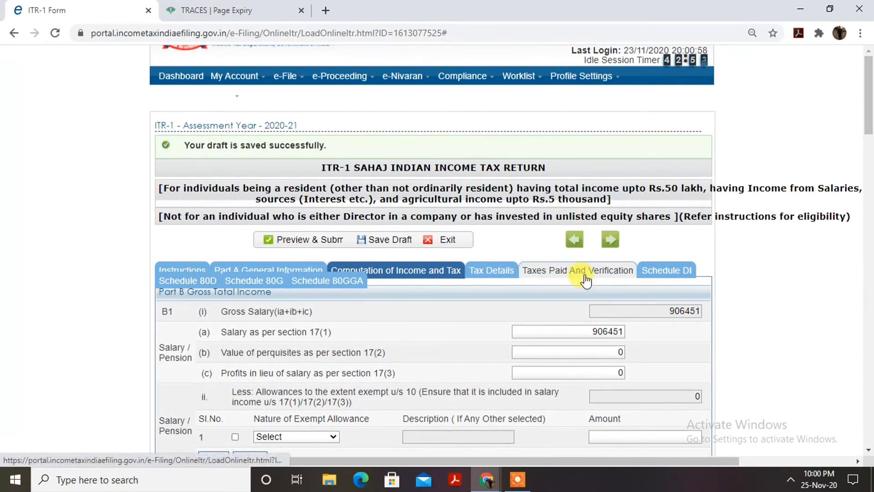
Scroll through Taxes Paid and Verification to confirm 52674 paid, with zero payable and zero refund
{"action": "left_click", "coordinate": [553, 273]}
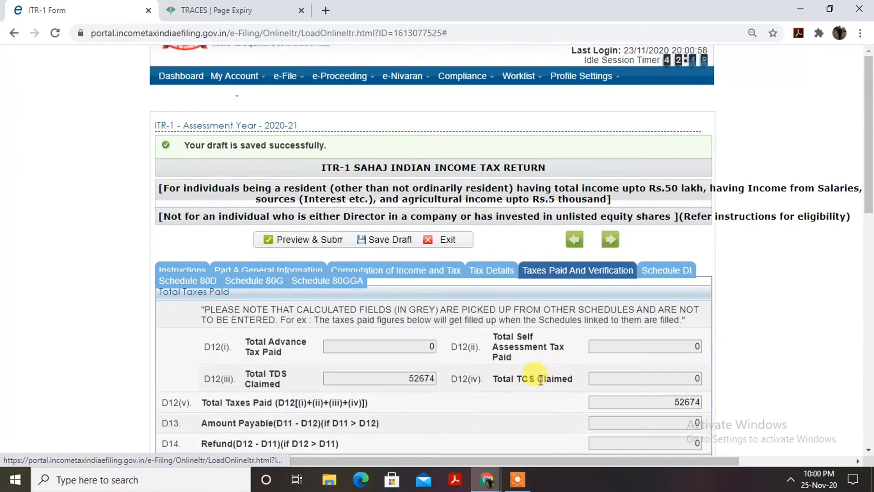
{"action": "scroll", "coordinate": [528, 433], "scroll_direction": "down", "scroll_amount": 3}
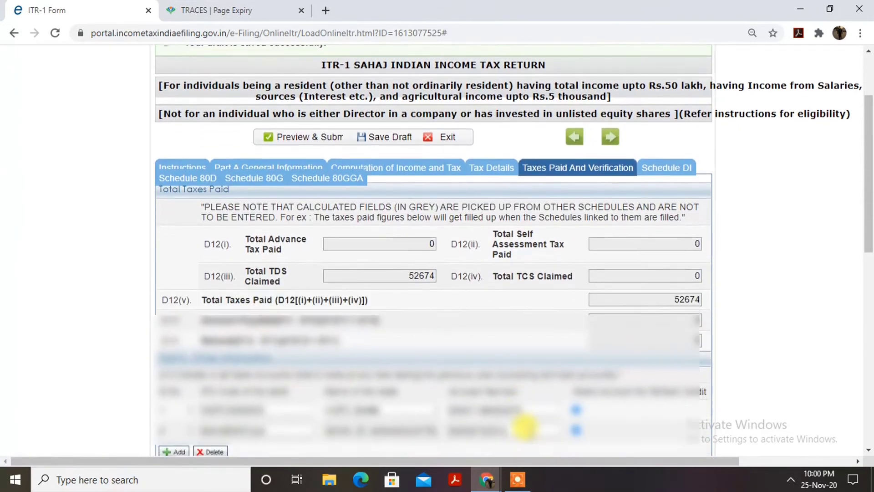
{"action": "scroll", "coordinate": [524, 427], "scroll_direction": "down", "scroll_amount": 1}
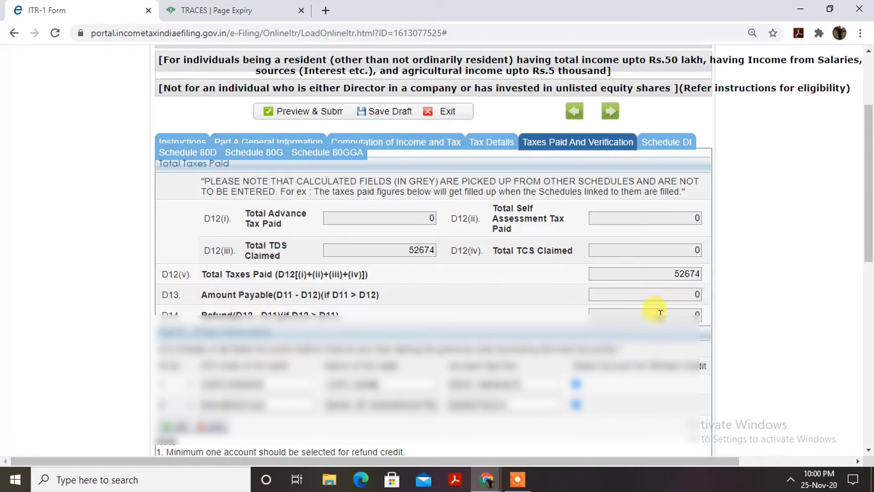
{"action": "scroll", "coordinate": [743, 324], "scroll_direction": "down", "scroll_amount": 3}
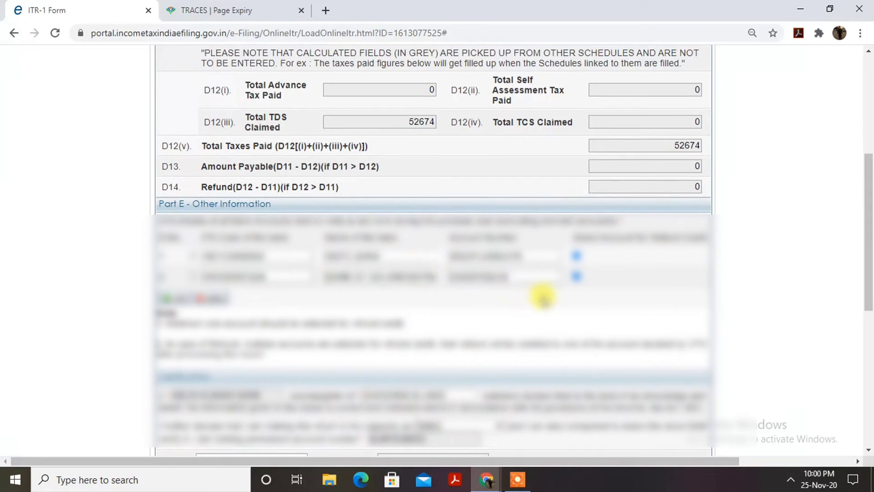
{"action": "scroll", "coordinate": [544, 297], "scroll_direction": "down", "scroll_amount": 1}
{"action": "scroll", "coordinate": [538, 290], "scroll_direction": "down", "scroll_amount": 3}
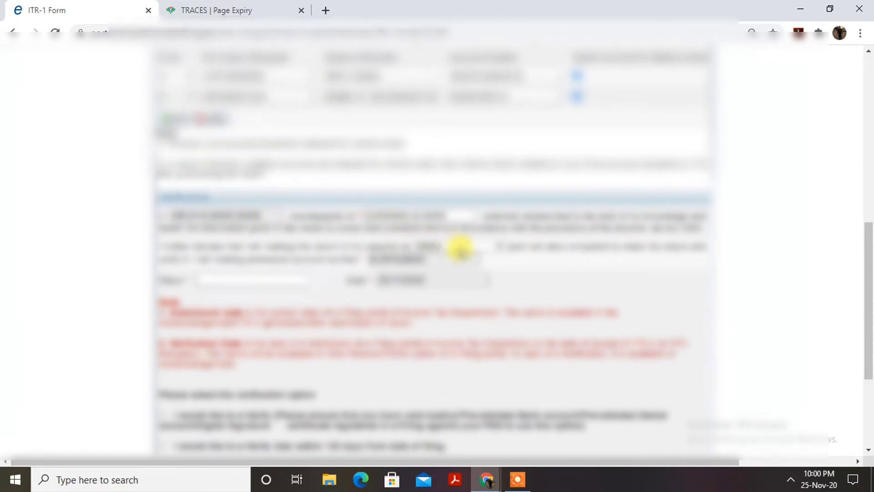
Fill the verification name from the autofill suggestion and enter the Place
{"action": "left_click", "coordinate": [485, 246]}
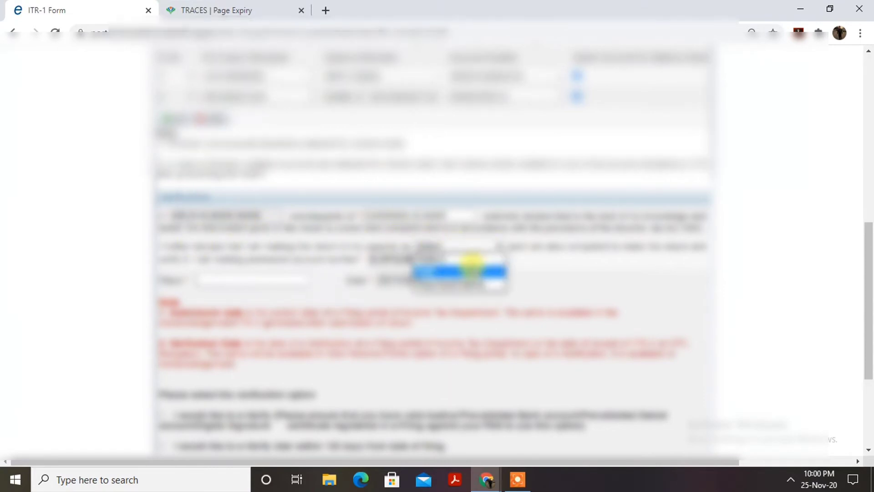
{"action": "left_click", "coordinate": [472, 269]}
{"action": "left_click", "coordinate": [245, 273]}
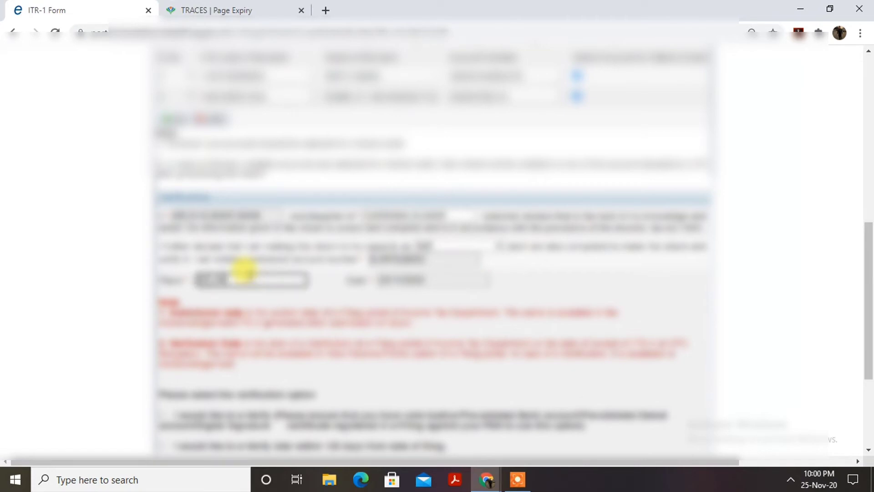
{"action": "left_click", "coordinate": [522, 292]}
Choose verification by sending the signed ITR-V by post, and save the draft
{"action": "scroll", "coordinate": [522, 291], "scroll_direction": "down", "scroll_amount": 4}
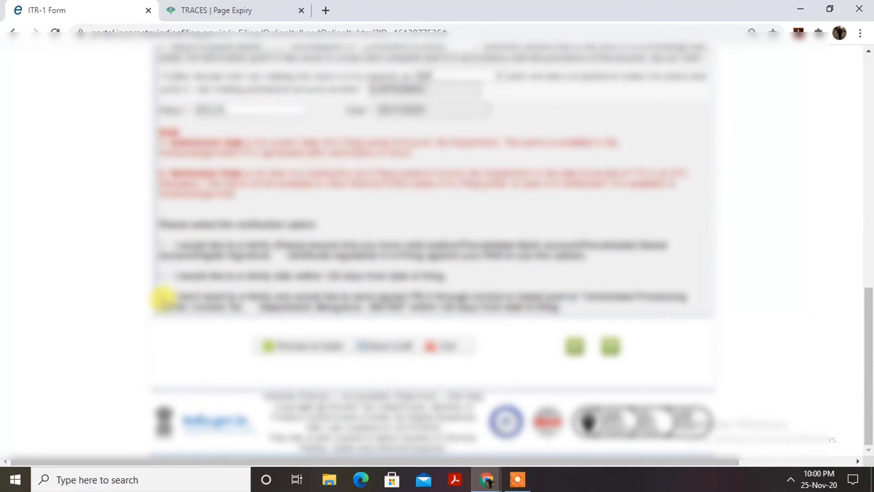
{"action": "left_click", "coordinate": [162, 298]}
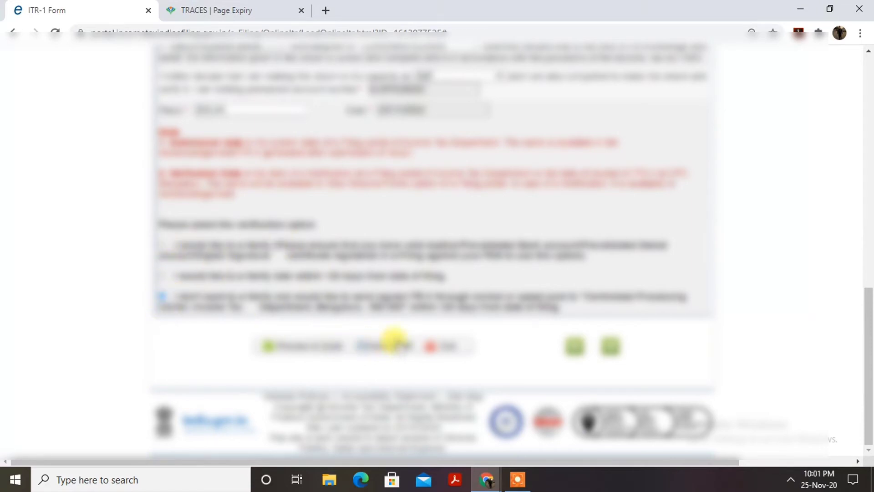
{"action": "left_click", "coordinate": [393, 344]}
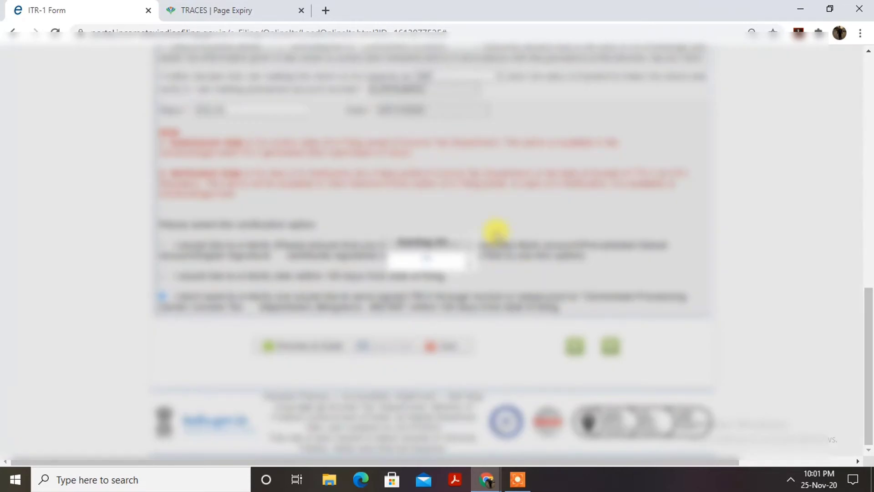
Check the network connection from the system tray while the draft saves, then return to the form's top
{"action": "left_click", "coordinate": [792, 482]}
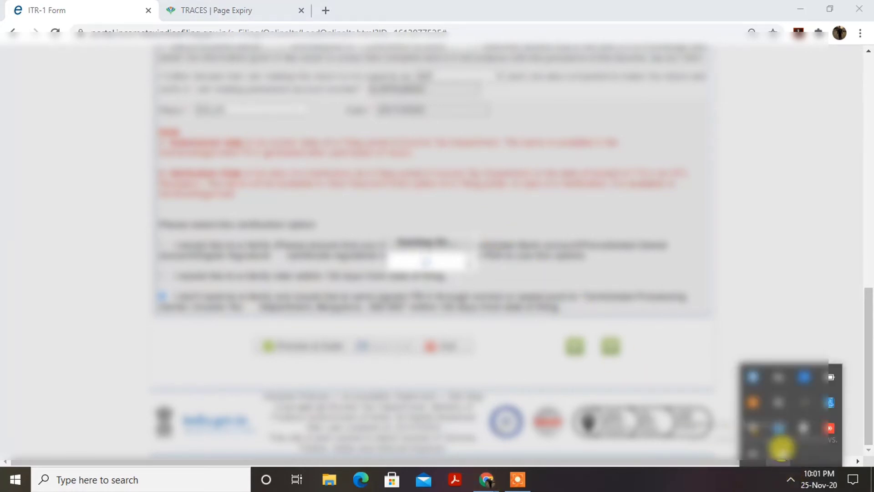
{"action": "left_click", "coordinate": [781, 449]}
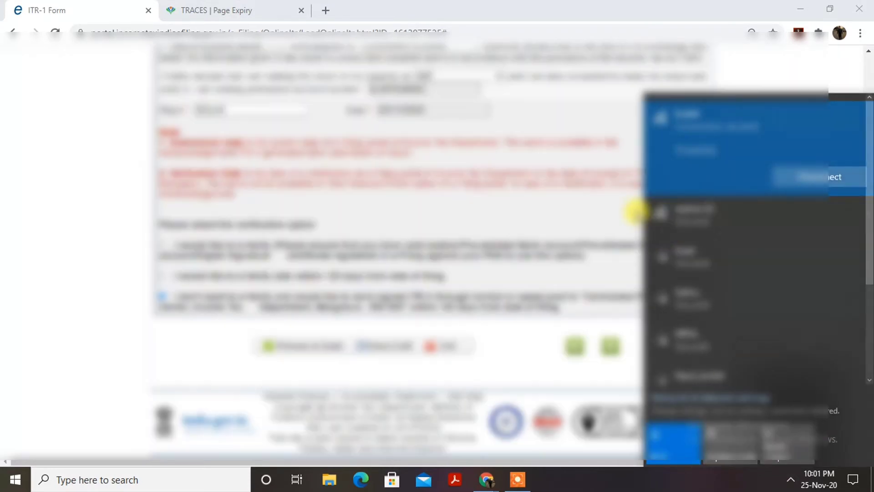
{"action": "left_click", "coordinate": [636, 211]}
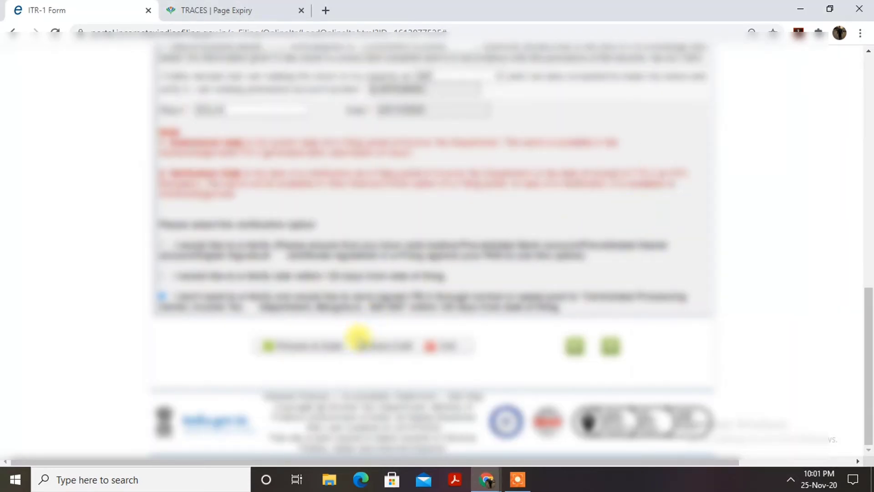
{"action": "scroll", "coordinate": [561, 205], "scroll_direction": "up", "scroll_amount": 6}
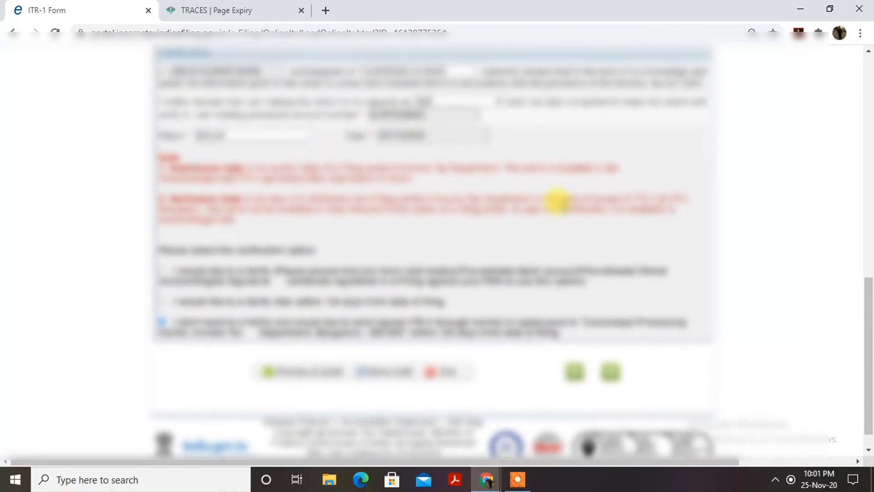
{"action": "scroll", "coordinate": [563, 207], "scroll_direction": "up", "scroll_amount": 5}
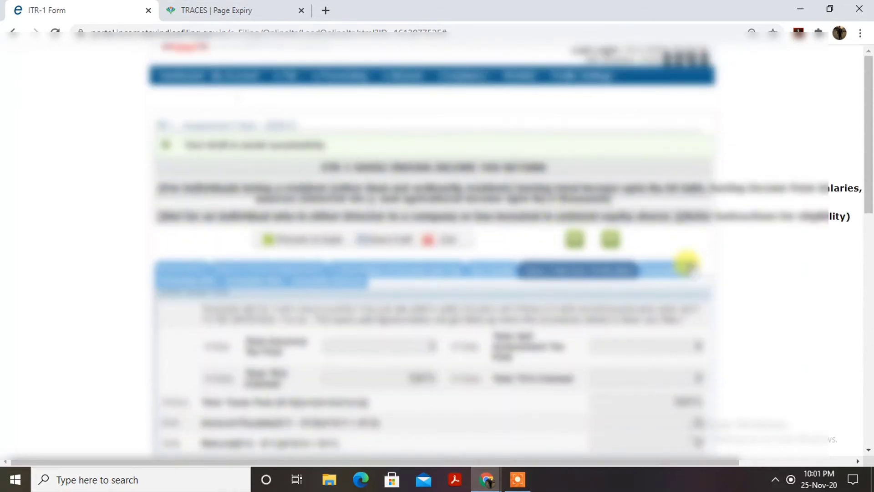
Review the all-zero Schedule DI investment deductions and briefly view Computation of Income and Tax
{"action": "left_click", "coordinate": [686, 272]}
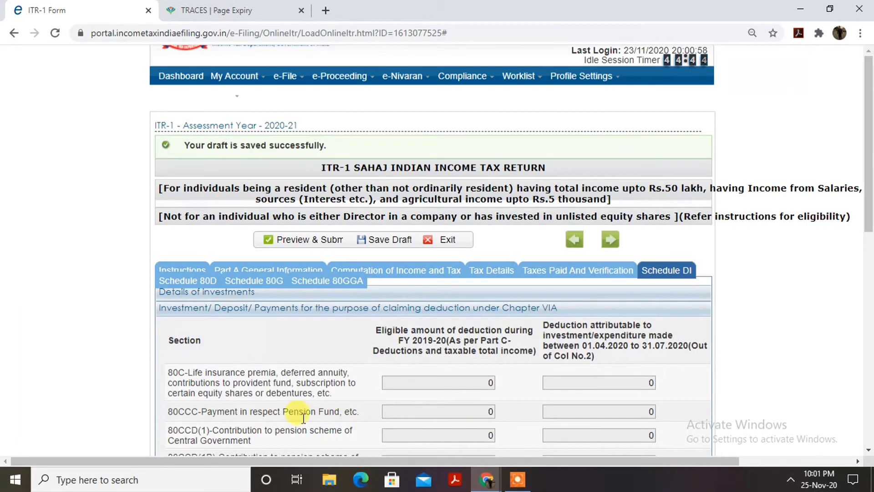
{"action": "scroll", "coordinate": [509, 381], "scroll_direction": "down", "scroll_amount": 4}
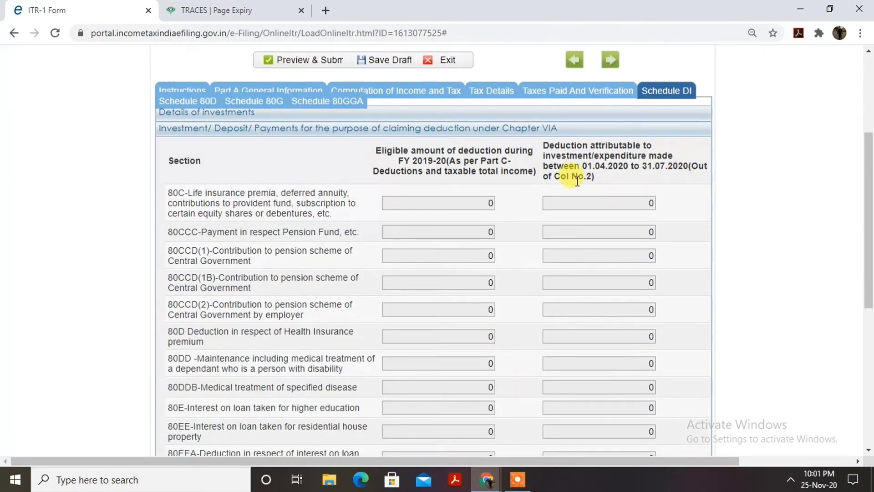
{"action": "left_click", "coordinate": [413, 94]}
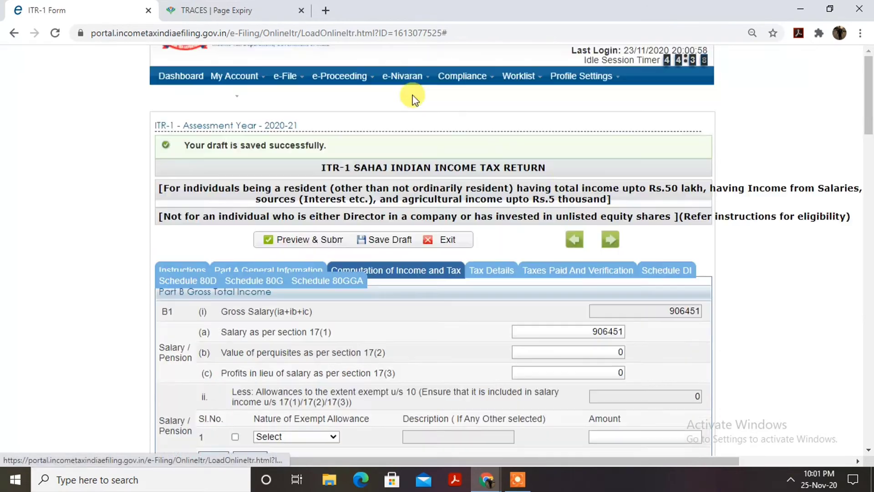
{"action": "left_click_drag", "start_coordinate": [865, 141], "coordinate": [867, 65]}
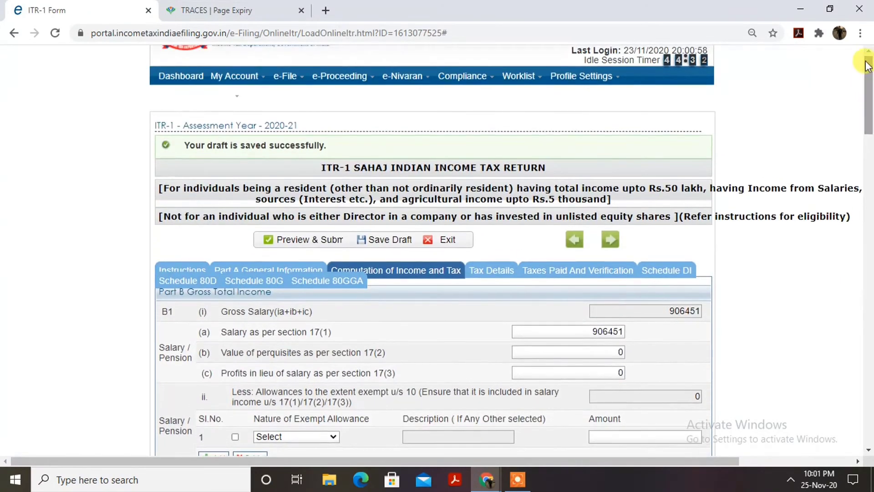
Return to Schedule DI with both totals at 0 and save the draft again
{"action": "left_click", "coordinate": [665, 270]}
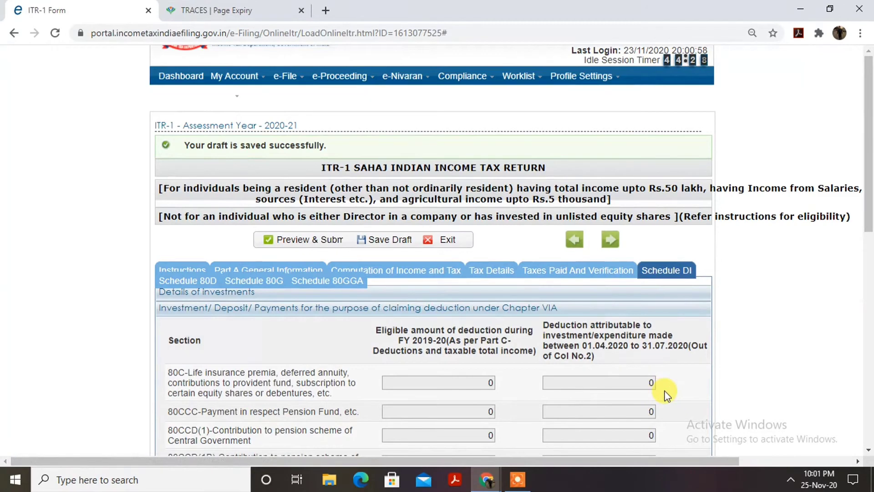
{"action": "scroll", "coordinate": [665, 393], "scroll_direction": "down", "scroll_amount": 10}
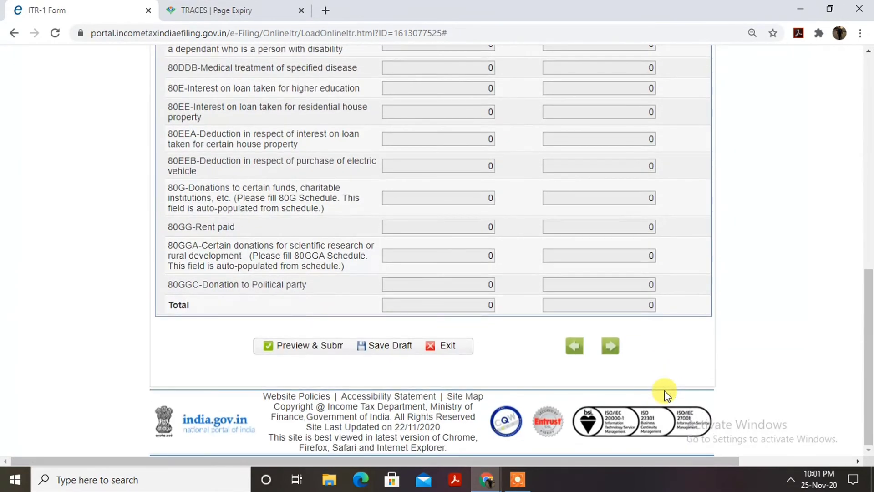
{"action": "left_click", "coordinate": [394, 344]}
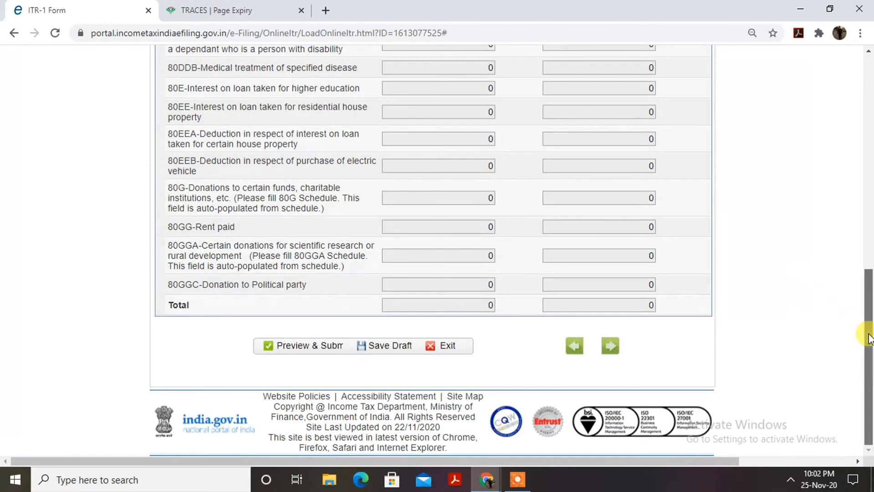
{"action": "left_click_drag", "start_coordinate": [870, 337], "coordinate": [849, 121]}
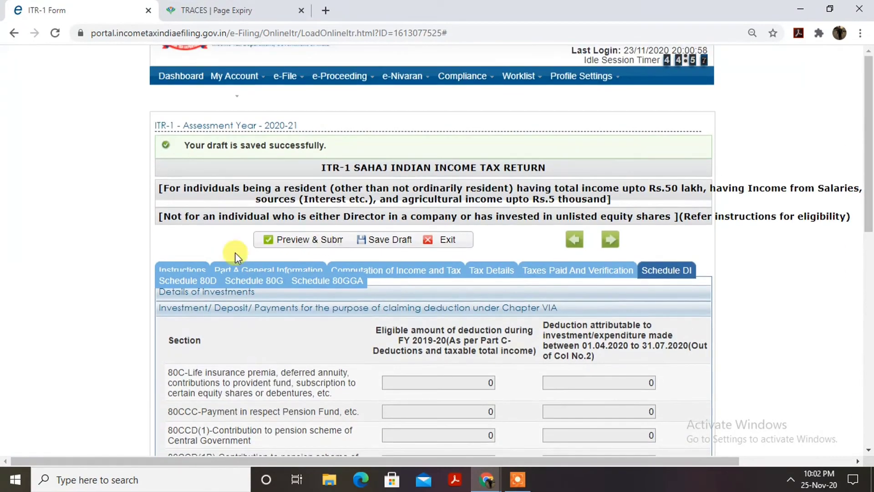
Review the 80D health insurance and 80G donation schedules, save the draft, and open Schedule 80GGA showing total donation 0
{"action": "left_click", "coordinate": [182, 281]}
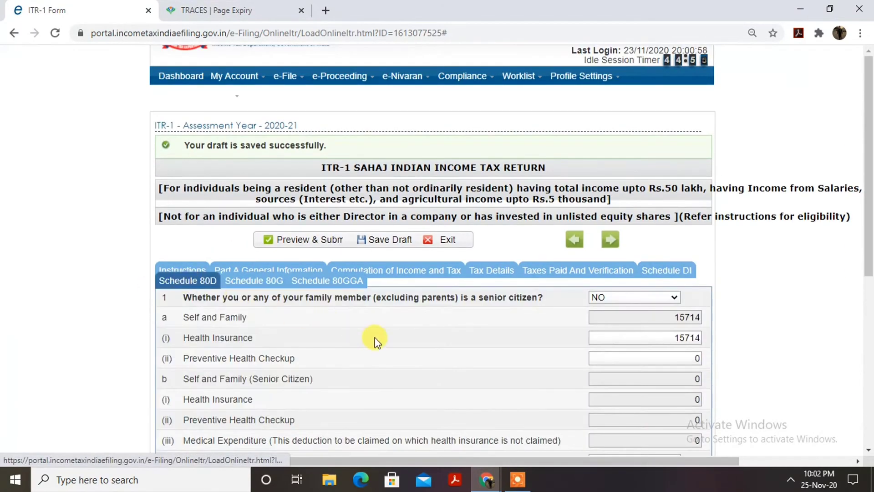
{"action": "left_click", "coordinate": [262, 286]}
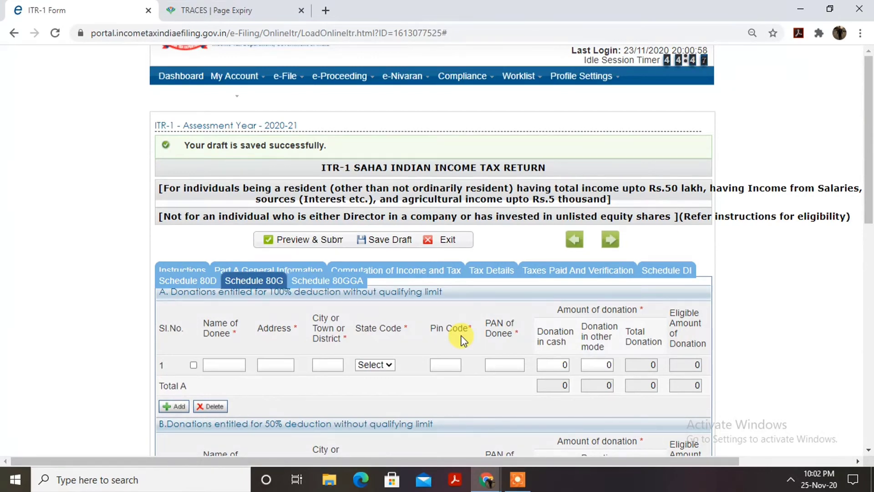
{"action": "scroll", "coordinate": [462, 340], "scroll_direction": "down", "scroll_amount": 4}
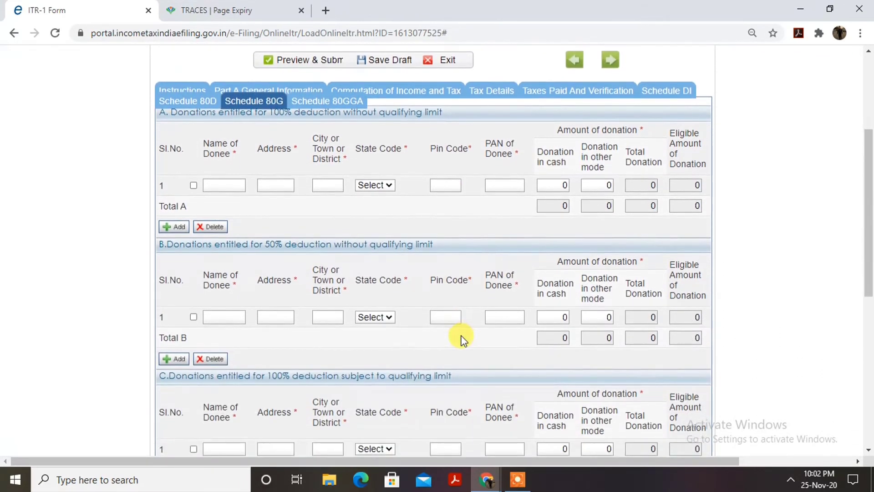
{"action": "scroll", "coordinate": [462, 341], "scroll_direction": "up", "scroll_amount": 1}
{"action": "scroll", "coordinate": [462, 340], "scroll_direction": "down", "scroll_amount": 1}
{"action": "scroll", "coordinate": [462, 340], "scroll_direction": "up", "scroll_amount": 1}
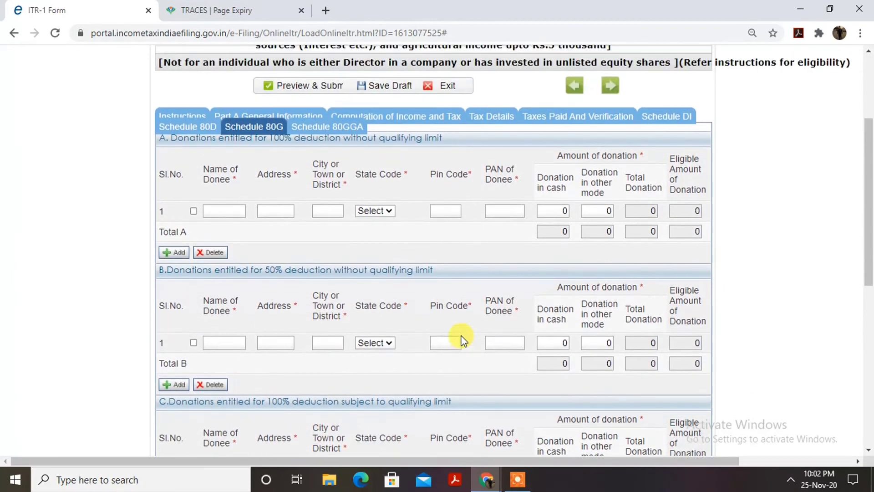
{"action": "scroll", "coordinate": [462, 341], "scroll_direction": "up", "scroll_amount": 2}
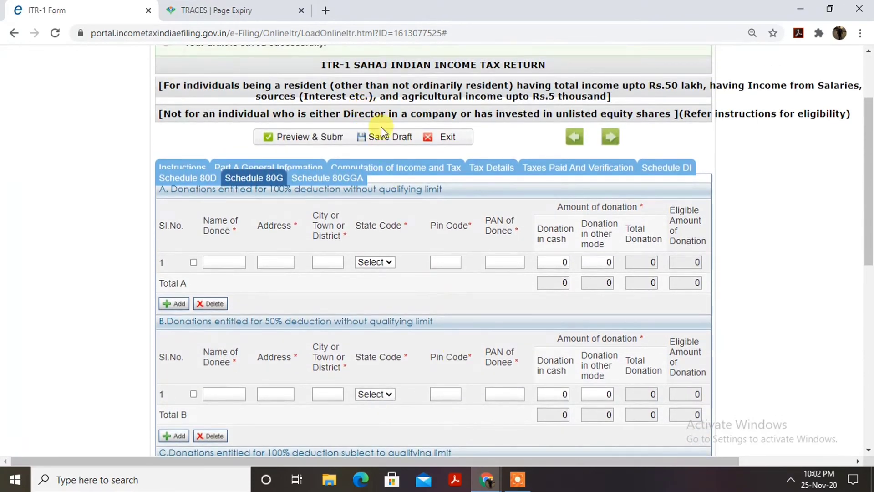
{"action": "left_click", "coordinate": [388, 140]}
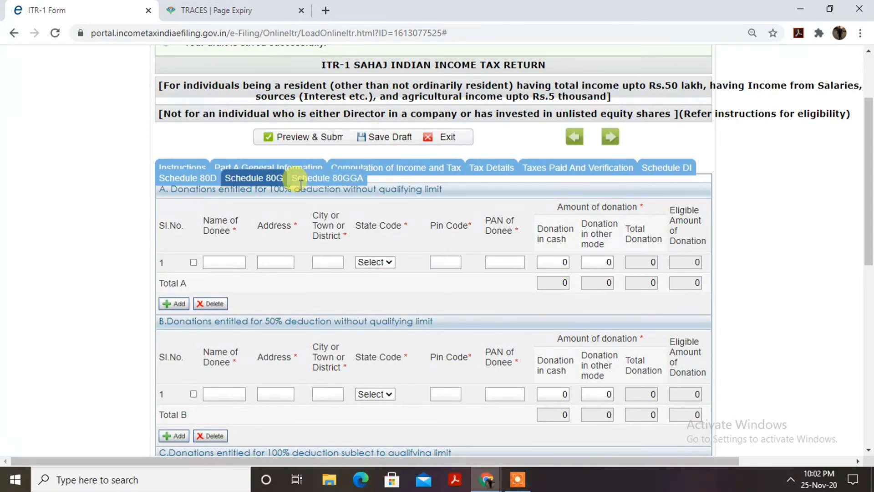
{"action": "left_click", "coordinate": [335, 178]}
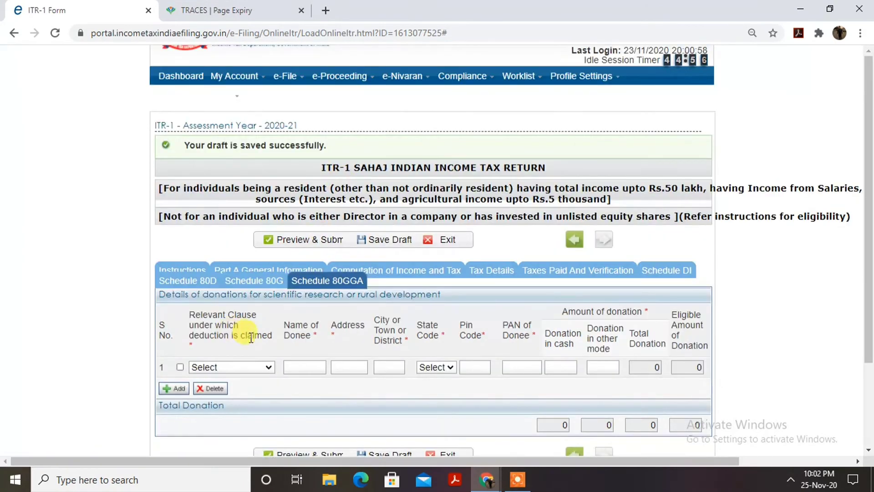
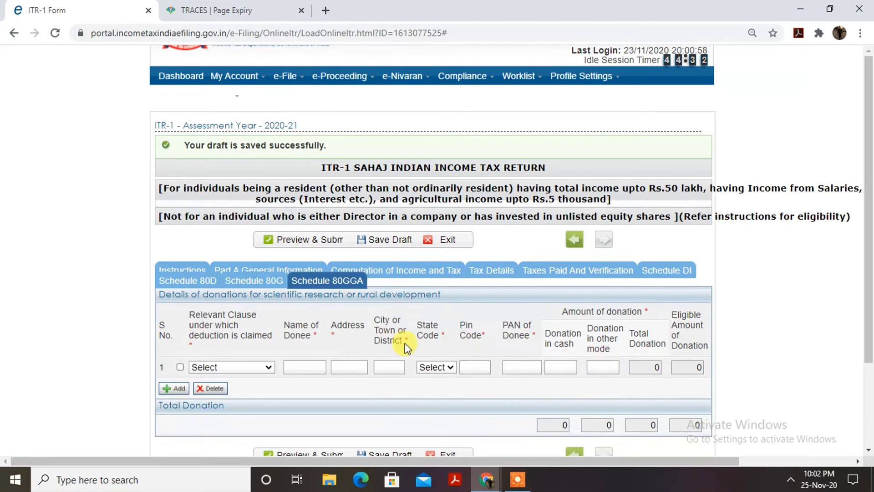
Switch to Schedule 80G and save the ITR-1 return as a draft
{"action": "left_click", "coordinate": [263, 282]}
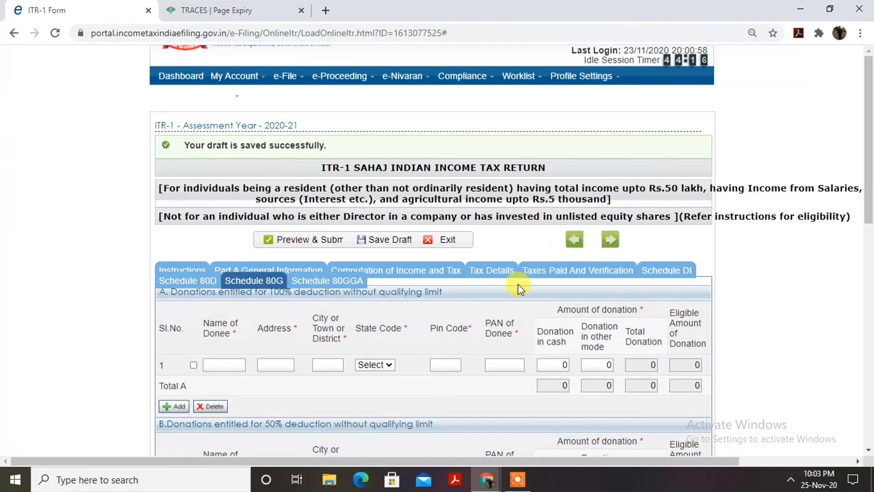
{"action": "left_click", "coordinate": [390, 241]}
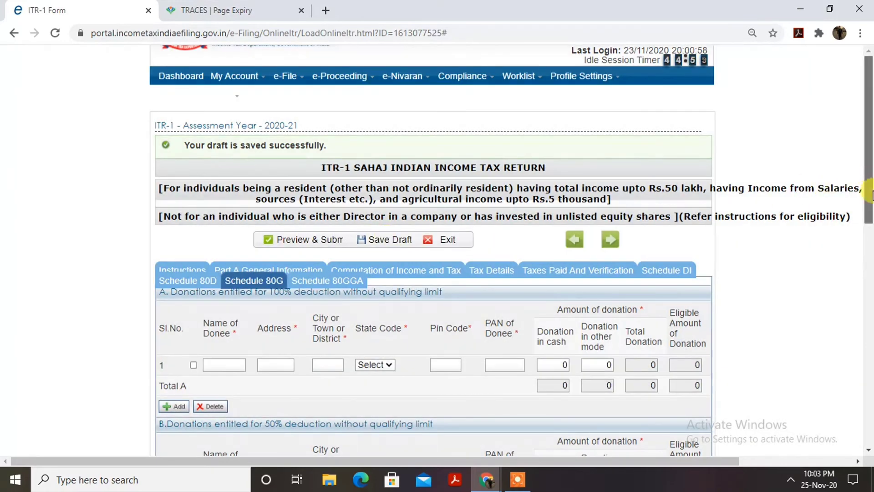
{"action": "left_click_drag", "start_coordinate": [870, 182], "coordinate": [868, 155]}
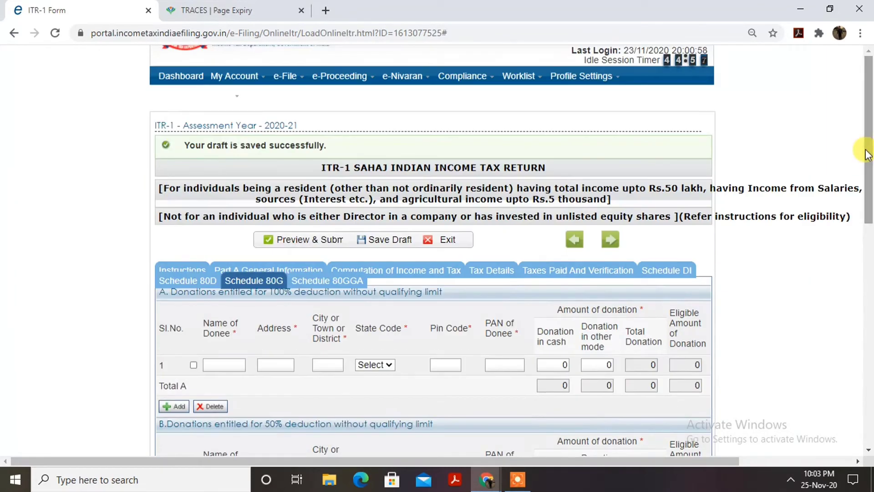
Choose Preview & Submit and confirm the details are valid to reach the ITR-1 preview
{"action": "left_click", "coordinate": [304, 241]}
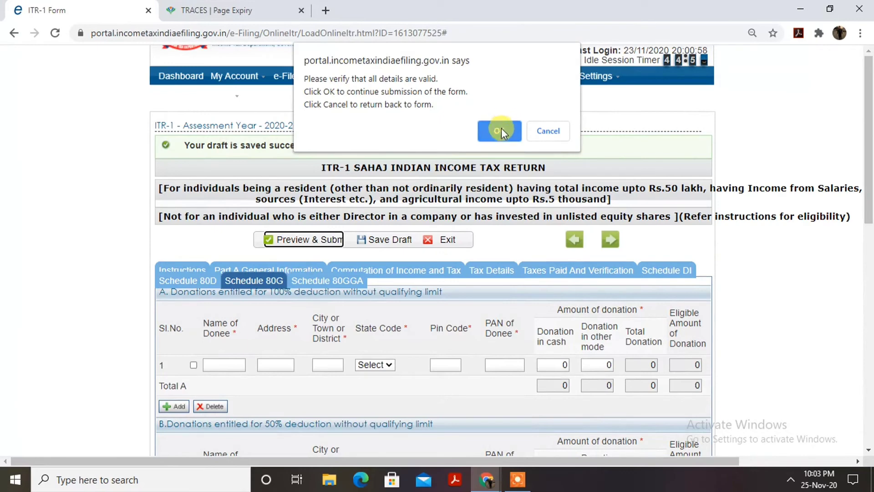
{"action": "left_click", "coordinate": [499, 131]}
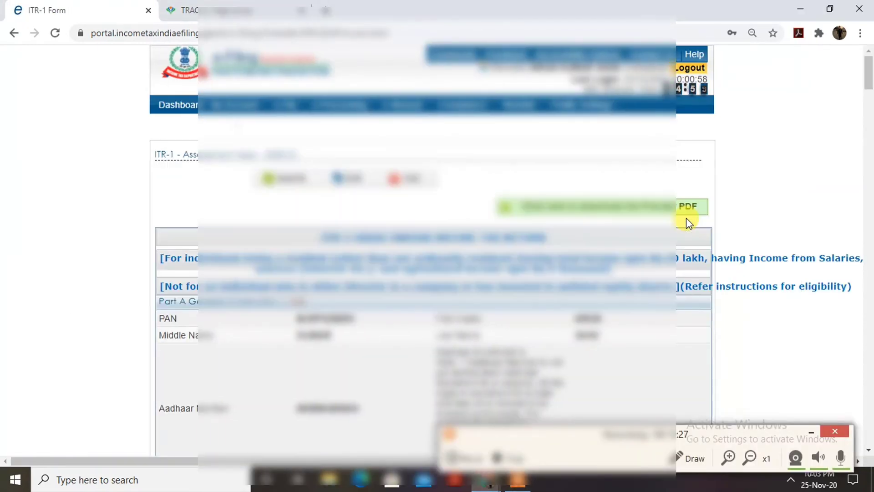
{"action": "left_click", "coordinate": [812, 431]}
{"action": "key", "text": "alt+Tab"}
{"action": "key", "text": "alt+Tab"}
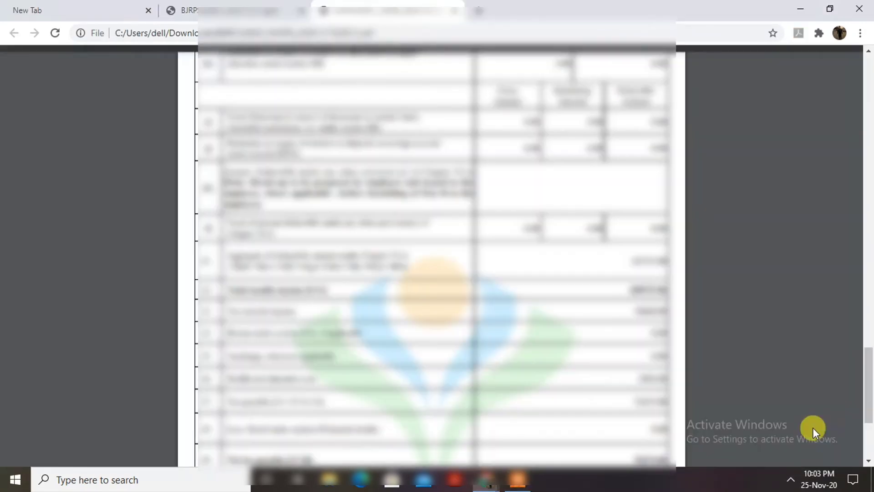
{"action": "scroll", "coordinate": [813, 431], "scroll_direction": "down", "scroll_amount": 3}
{"action": "scroll", "coordinate": [813, 431], "scroll_direction": "down", "scroll_amount": 2}
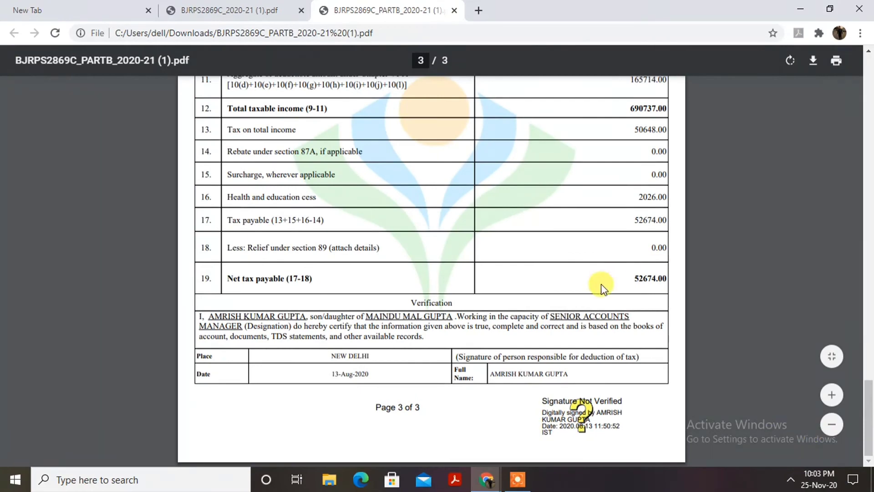
{"action": "key", "text": "alt+Tab"}
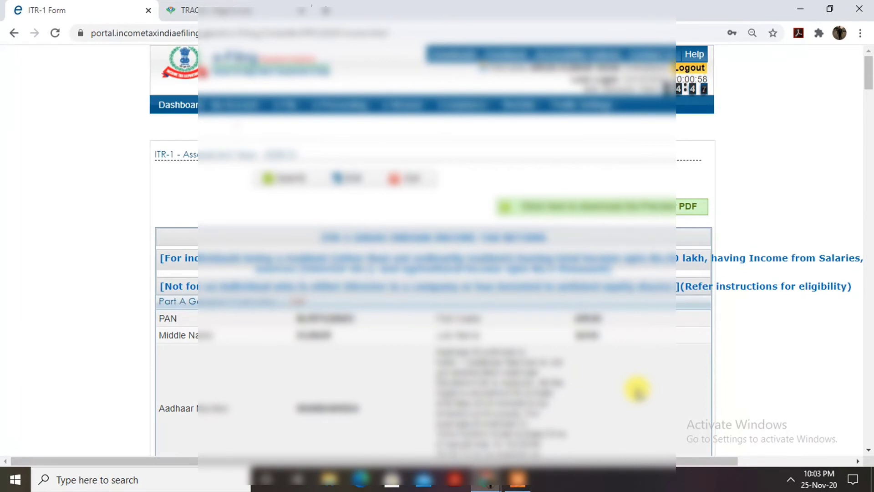
Scroll the preview through Part A to gross total income 856451 and 80C capped at 150000
{"action": "scroll", "coordinate": [638, 389], "scroll_direction": "down", "scroll_amount": 3}
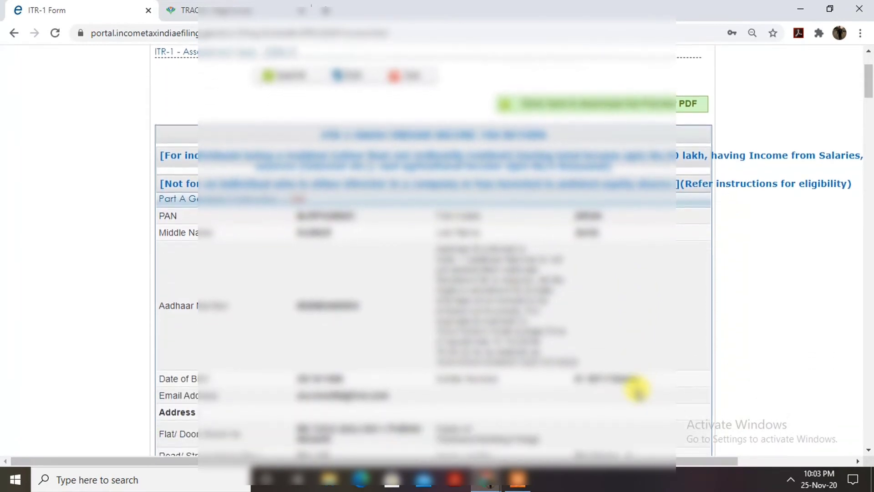
{"action": "scroll", "coordinate": [638, 388], "scroll_direction": "down", "scroll_amount": 1}
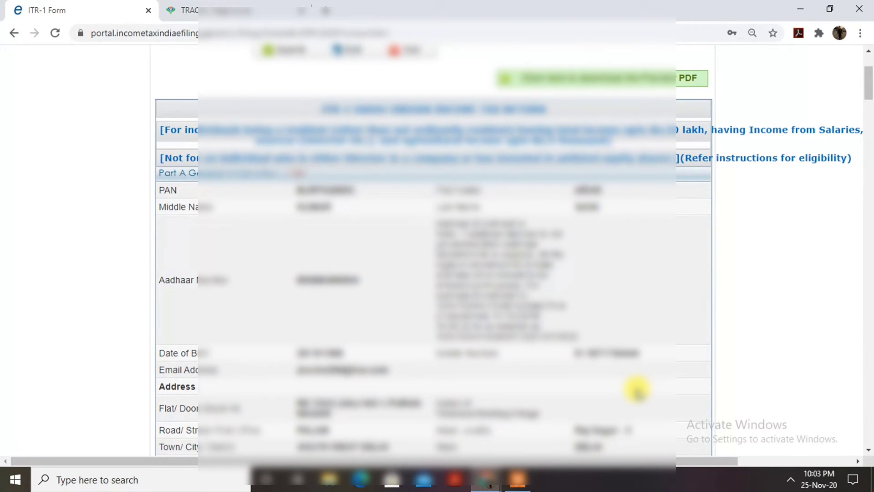
{"action": "scroll", "coordinate": [637, 388], "scroll_direction": "down", "scroll_amount": 3}
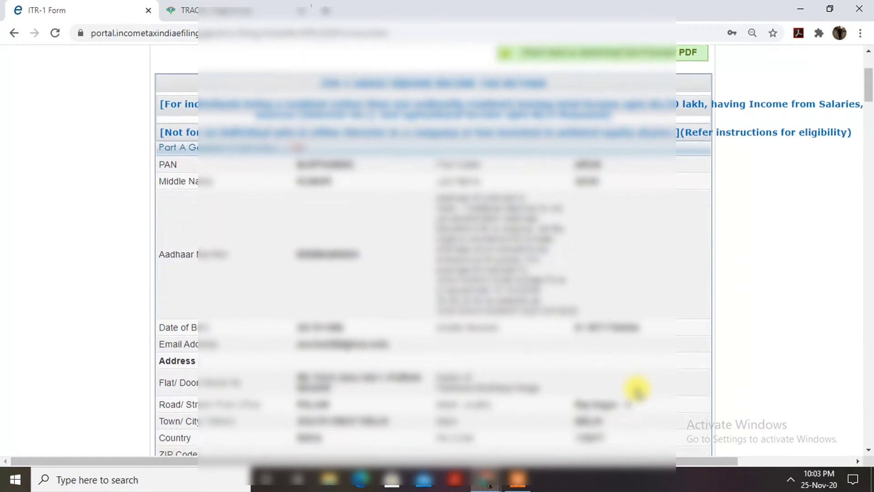
{"action": "scroll", "coordinate": [638, 388], "scroll_direction": "down", "scroll_amount": 3}
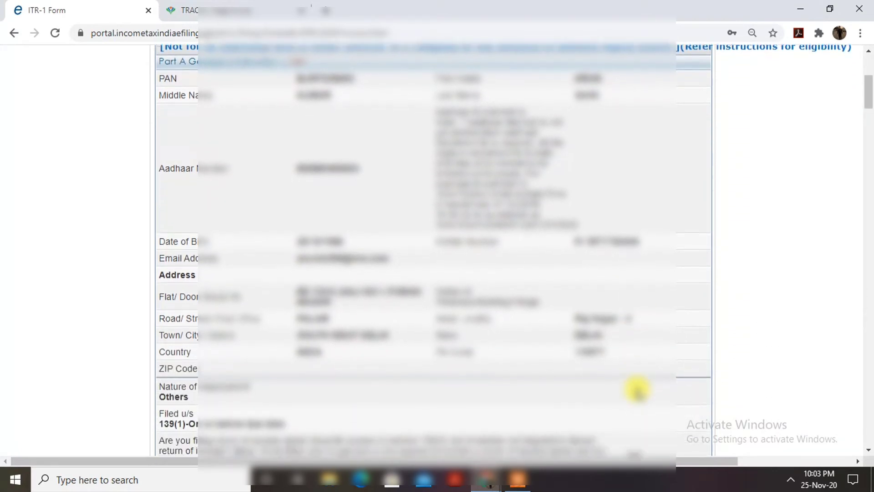
{"action": "scroll", "coordinate": [632, 382], "scroll_direction": "down", "scroll_amount": 5}
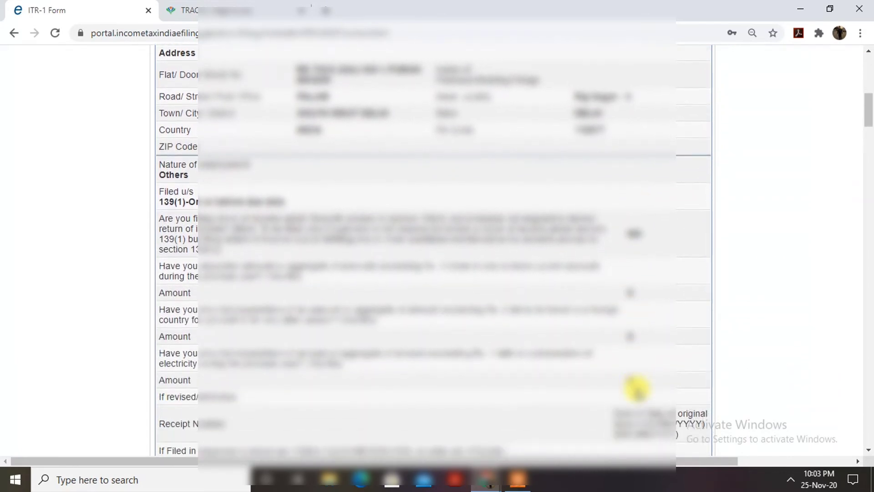
{"action": "scroll", "coordinate": [637, 388], "scroll_direction": "down", "scroll_amount": 1}
{"action": "scroll", "coordinate": [633, 387], "scroll_direction": "down", "scroll_amount": 3}
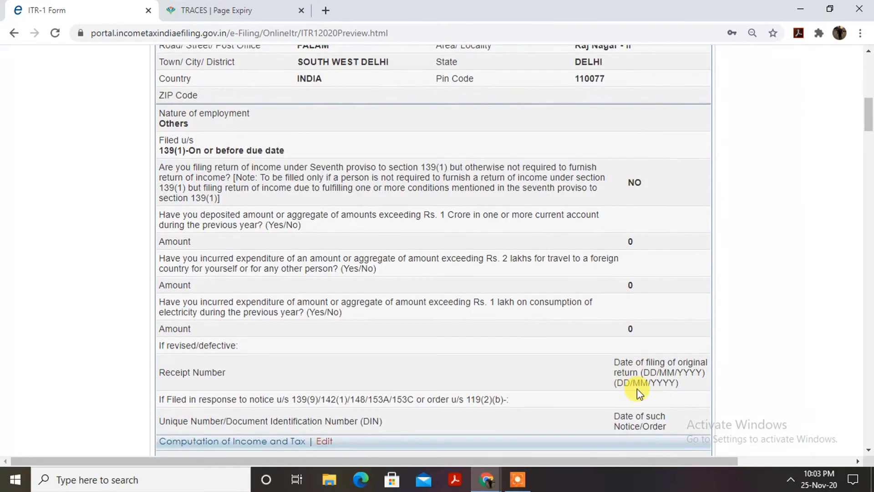
{"action": "scroll", "coordinate": [638, 388], "scroll_direction": "down", "scroll_amount": 6}
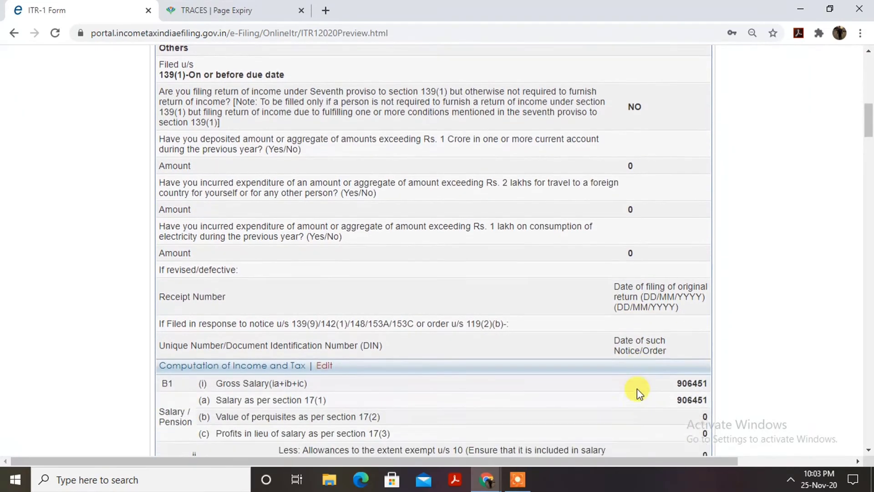
{"action": "scroll", "coordinate": [638, 389], "scroll_direction": "down", "scroll_amount": 5}
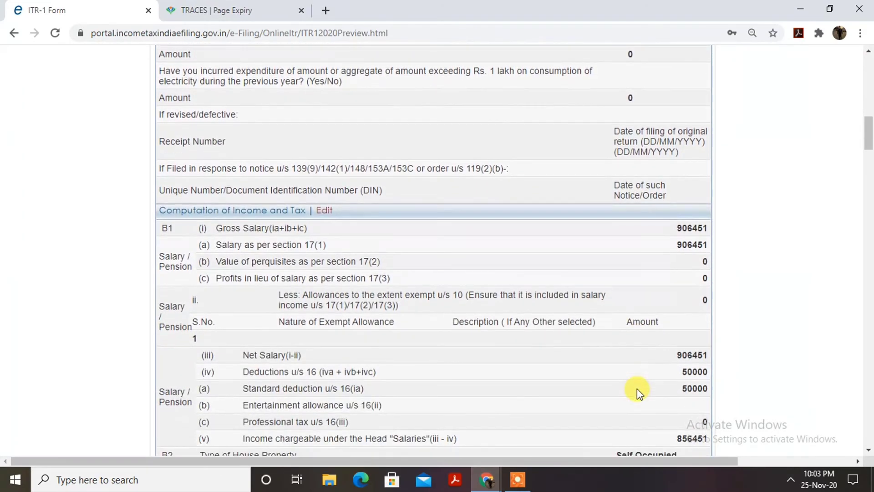
{"action": "scroll", "coordinate": [638, 389], "scroll_direction": "down", "scroll_amount": 2}
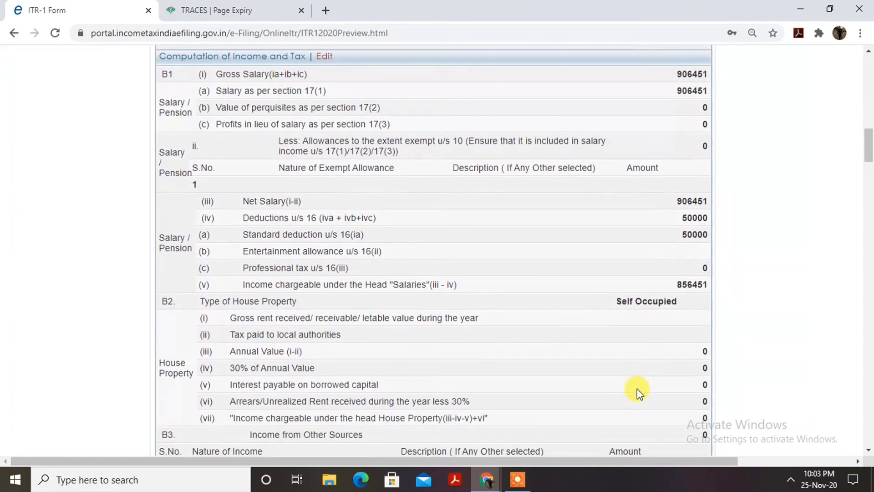
{"action": "scroll", "coordinate": [637, 389], "scroll_direction": "down", "scroll_amount": 3}
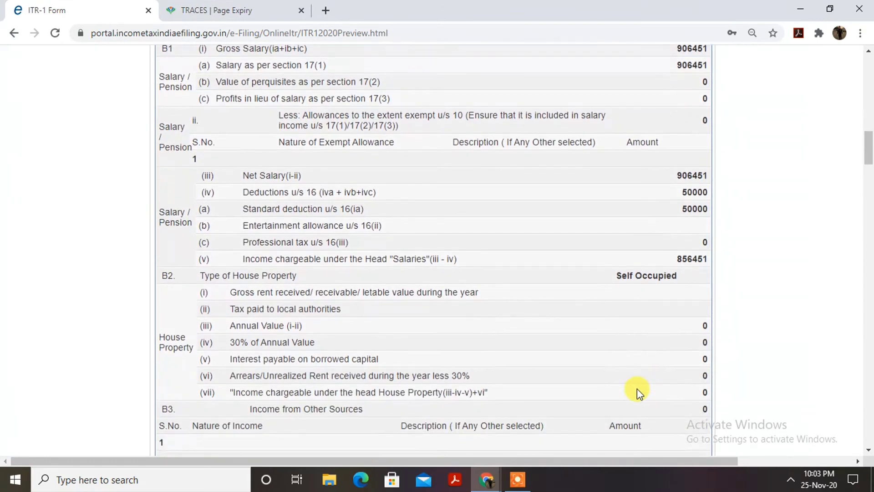
{"action": "scroll", "coordinate": [637, 389], "scroll_direction": "down", "scroll_amount": 4}
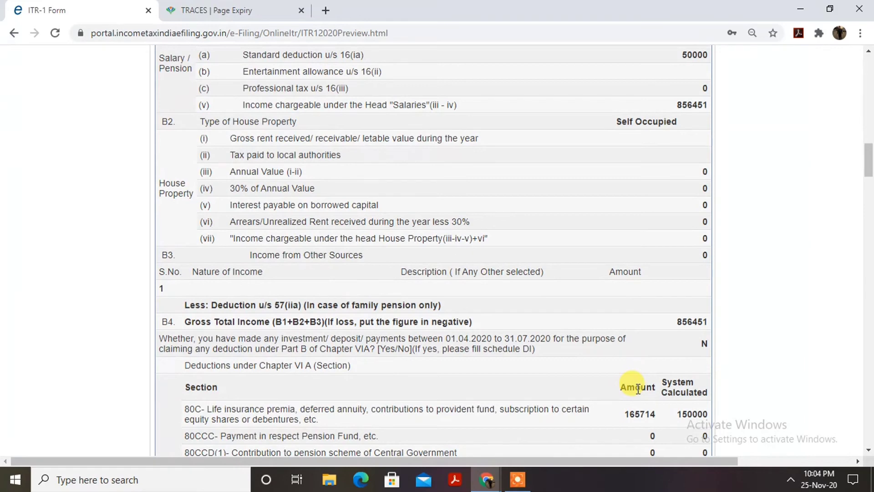
{"action": "scroll", "coordinate": [637, 388], "scroll_direction": "down", "scroll_amount": 3}
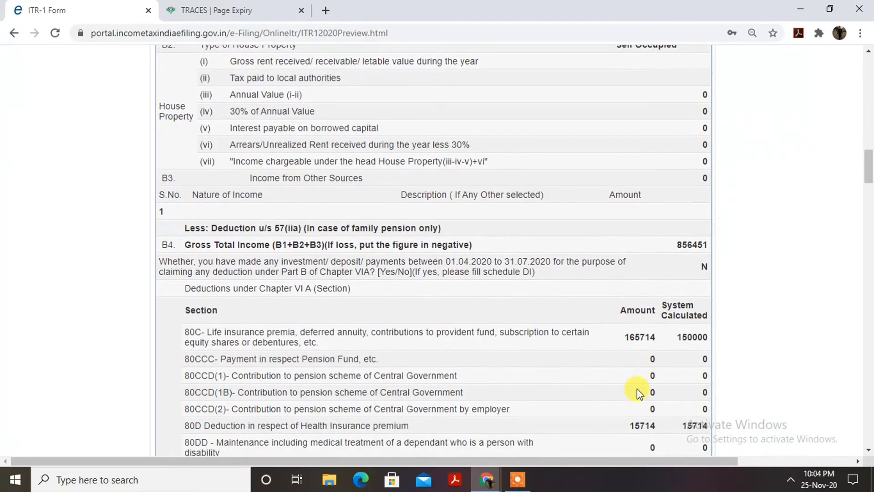
{"action": "scroll", "coordinate": [638, 389], "scroll_direction": "down", "scroll_amount": 3}
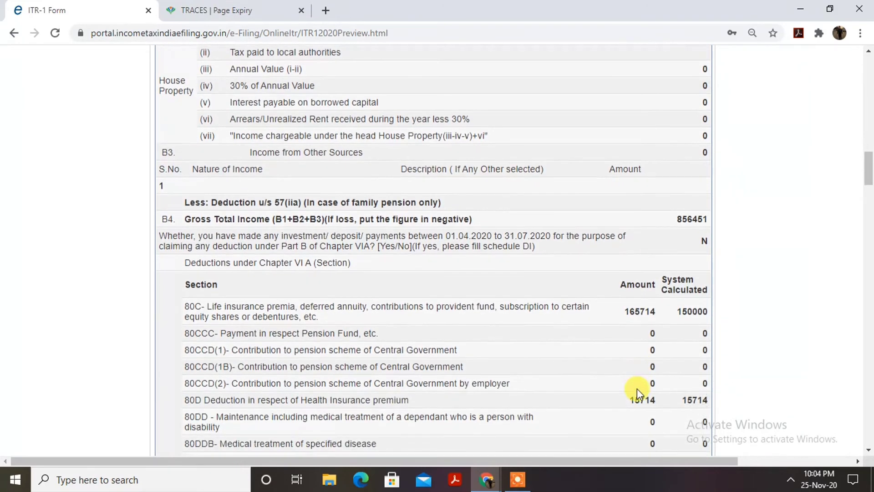
{"action": "scroll", "coordinate": [638, 389], "scroll_direction": "down", "scroll_amount": 3}
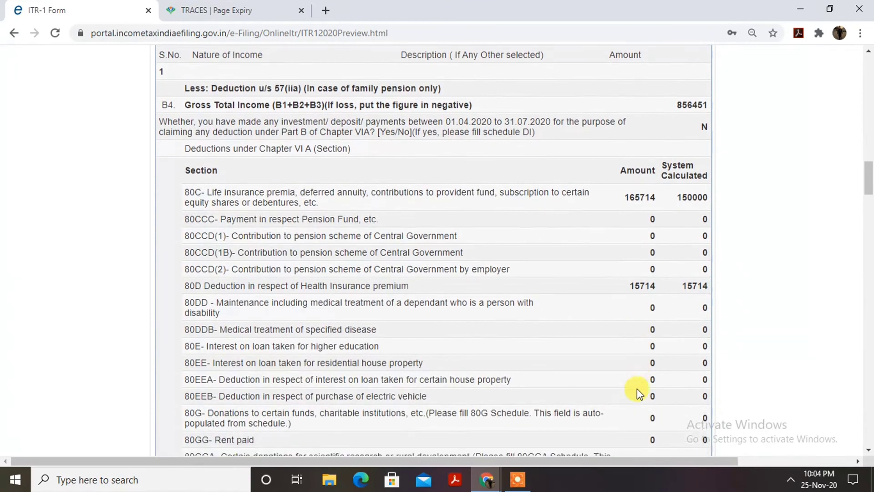
{"action": "scroll", "coordinate": [637, 389], "scroll_direction": "down", "scroll_amount": 1}
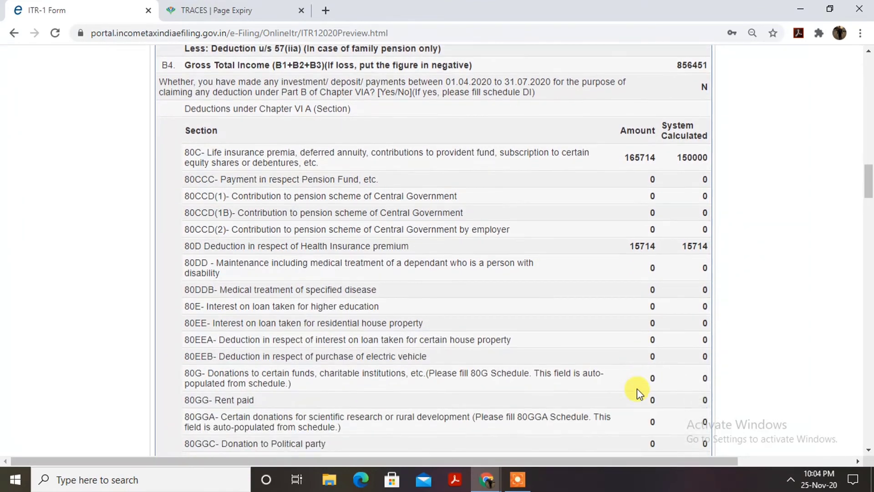
{"action": "scroll", "coordinate": [638, 389], "scroll_direction": "down", "scroll_amount": 1}
{"action": "scroll", "coordinate": [638, 389], "scroll_direction": "down", "scroll_amount": 1}
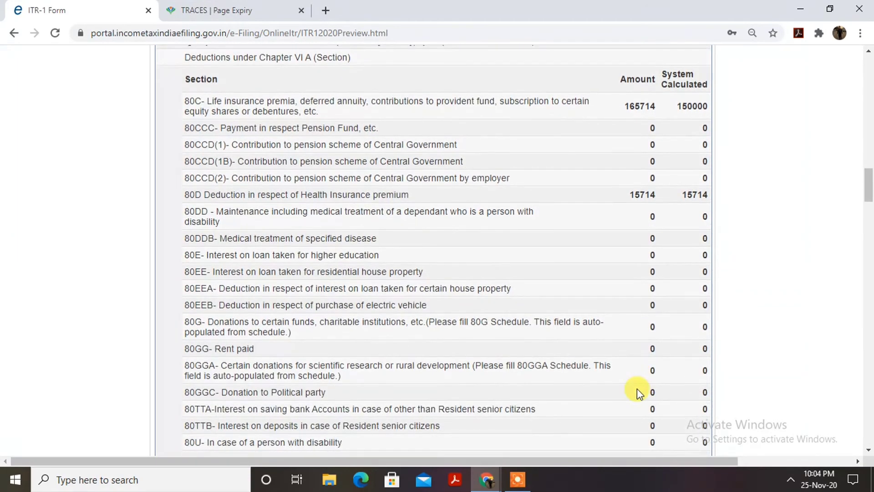
{"action": "scroll", "coordinate": [638, 389], "scroll_direction": "down", "scroll_amount": 1}
{"action": "scroll", "coordinate": [637, 389], "scroll_direction": "up", "scroll_amount": 1}
{"action": "scroll", "coordinate": [638, 389], "scroll_direction": "down", "scroll_amount": 1}
{"action": "scroll", "coordinate": [638, 389], "scroll_direction": "up", "scroll_amount": 2}
{"action": "scroll", "coordinate": [638, 389], "scroll_direction": "down", "scroll_amount": 1}
{"action": "scroll", "coordinate": [637, 389], "scroll_direction": "down", "scroll_amount": 1}
{"action": "scroll", "coordinate": [637, 388], "scroll_direction": "up", "scroll_amount": 1}
{"action": "scroll", "coordinate": [638, 391], "scroll_direction": "down", "scroll_amount": 1}
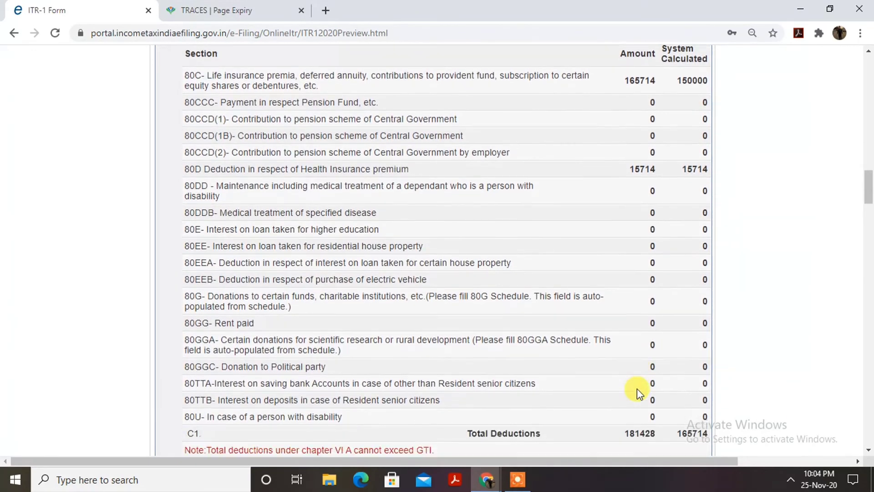
{"action": "scroll", "coordinate": [637, 391], "scroll_direction": "down", "scroll_amount": 1}
{"action": "scroll", "coordinate": [638, 391], "scroll_direction": "up", "scroll_amount": 1}
{"action": "scroll", "coordinate": [637, 389], "scroll_direction": "down", "scroll_amount": 4}
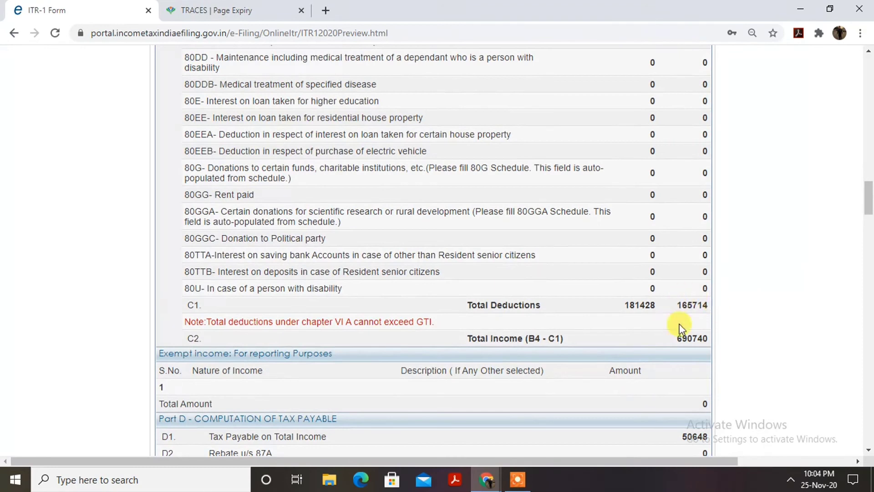
{"action": "scroll", "coordinate": [749, 304], "scroll_direction": "down", "scroll_amount": 1}
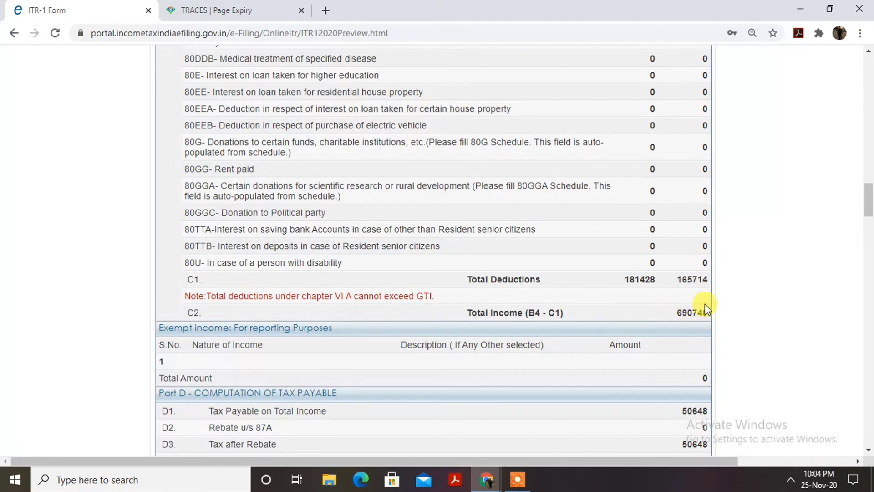
Scroll through the remaining ITR-1 preview sections after the deductions
{"action": "scroll", "coordinate": [690, 314], "scroll_direction": "down", "scroll_amount": 5}
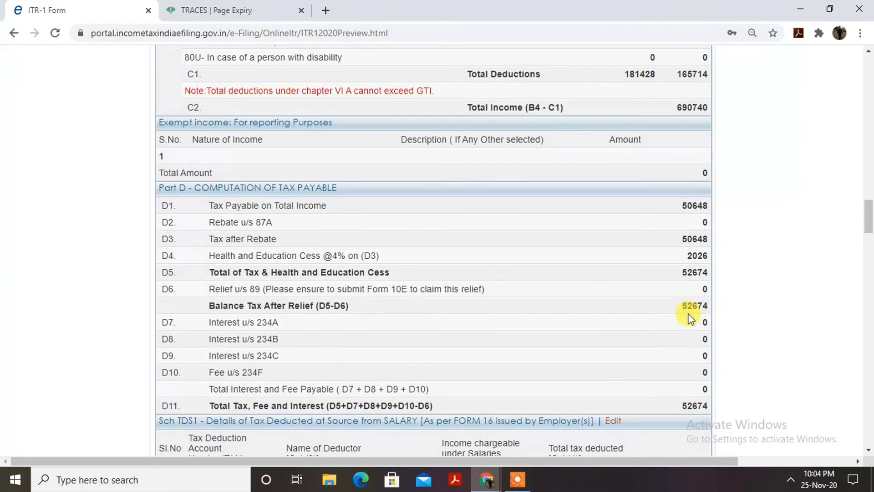
{"action": "scroll", "coordinate": [691, 318], "scroll_direction": "down", "scroll_amount": 1}
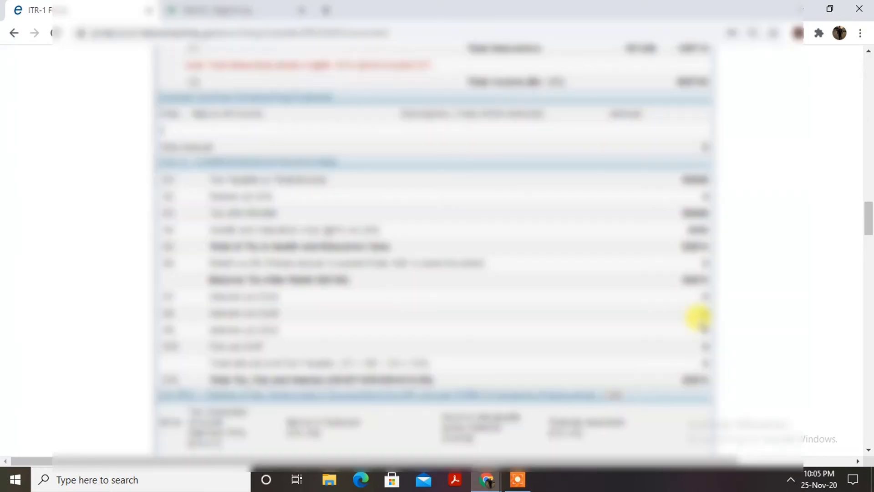
{"action": "scroll", "coordinate": [703, 315], "scroll_direction": "down", "scroll_amount": 3}
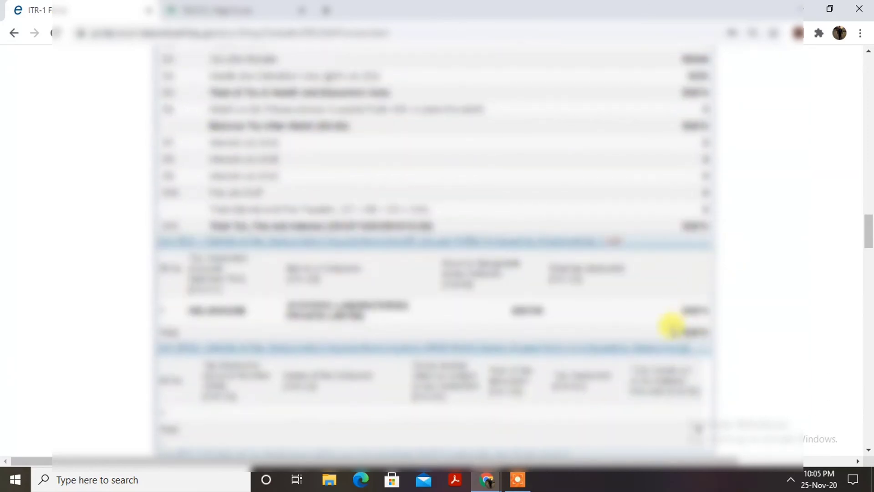
{"action": "scroll", "coordinate": [715, 327], "scroll_direction": "down", "scroll_amount": 6}
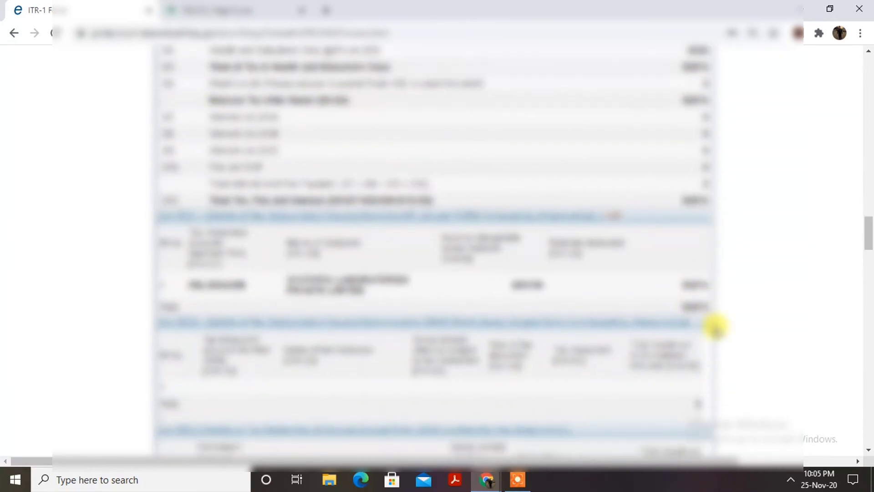
{"action": "scroll", "coordinate": [715, 327], "scroll_direction": "down", "scroll_amount": 5}
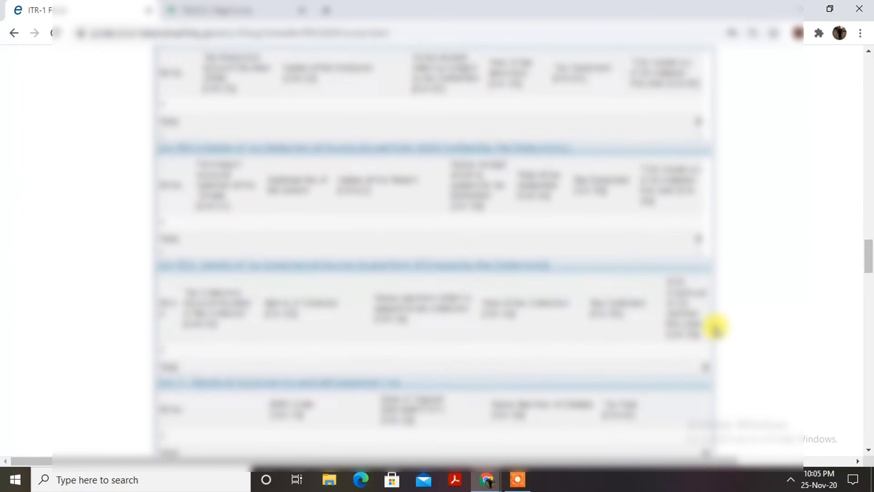
{"action": "scroll", "coordinate": [715, 327], "scroll_direction": "down", "scroll_amount": 2}
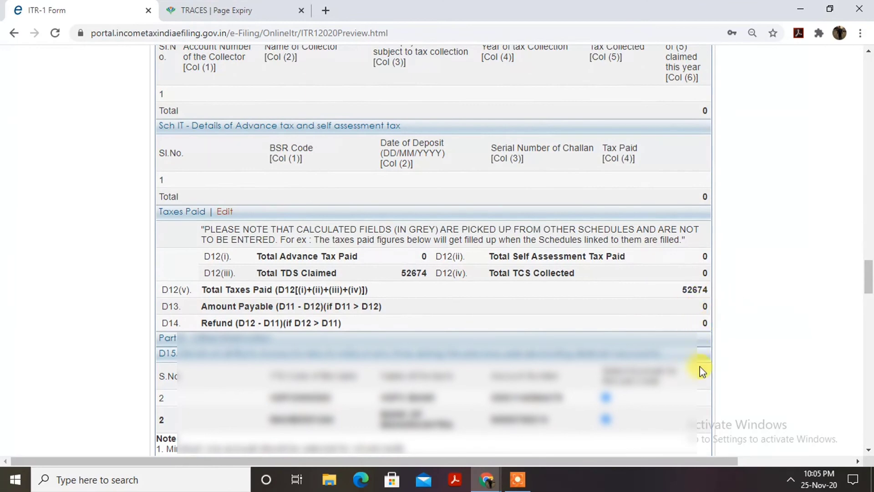
{"action": "scroll", "coordinate": [700, 355], "scroll_direction": "down", "scroll_amount": 7}
{"action": "scroll", "coordinate": [699, 364], "scroll_direction": "down", "scroll_amount": 2}
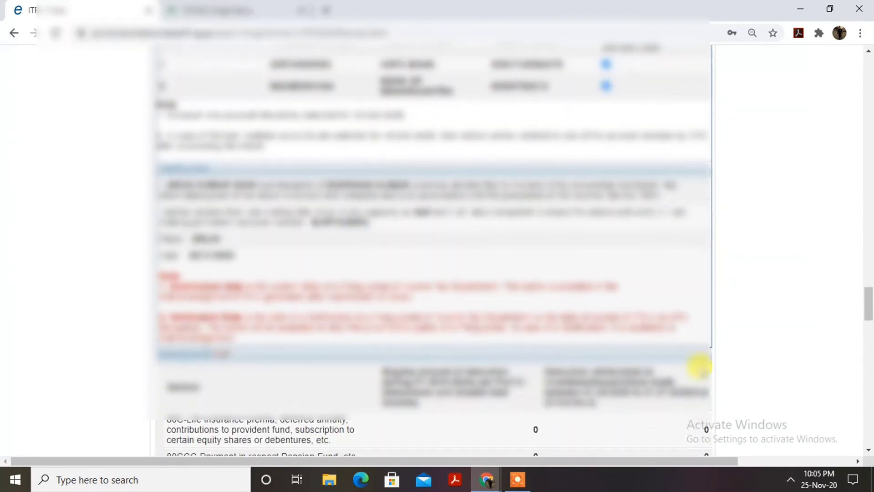
{"action": "scroll", "coordinate": [695, 361], "scroll_direction": "up", "scroll_amount": 1}
{"action": "scroll", "coordinate": [697, 364], "scroll_direction": "up", "scroll_amount": 2}
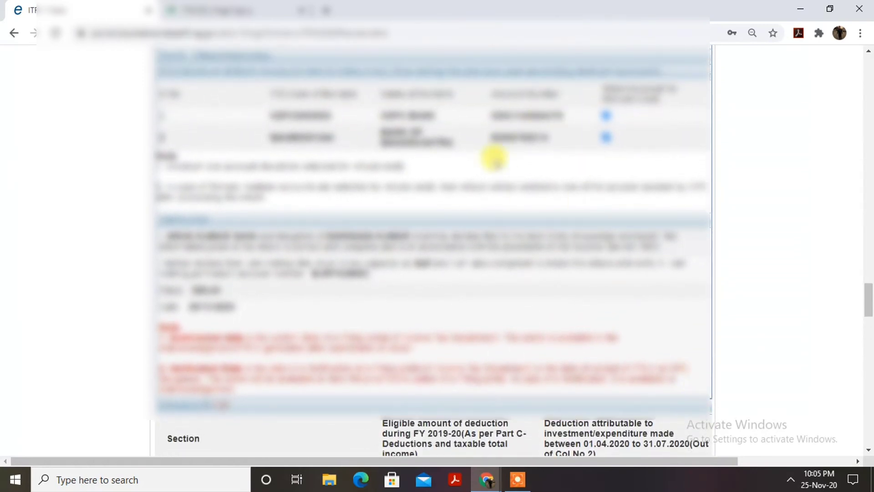
Review down to Schedule 80GGA and submit the ITR-1 return for upload
{"action": "scroll", "coordinate": [657, 139], "scroll_direction": "down", "scroll_amount": 5}
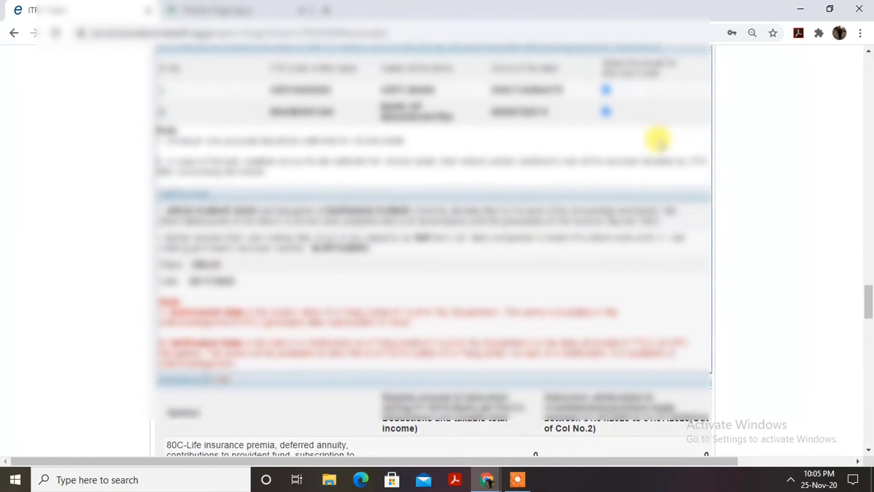
{"action": "scroll", "coordinate": [653, 134], "scroll_direction": "down", "scroll_amount": 2}
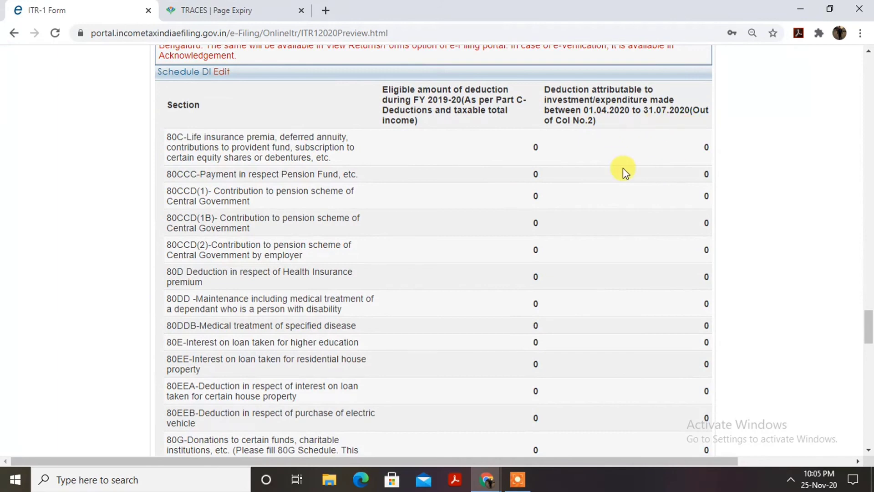
{"action": "scroll", "coordinate": [623, 169], "scroll_direction": "down", "scroll_amount": 4}
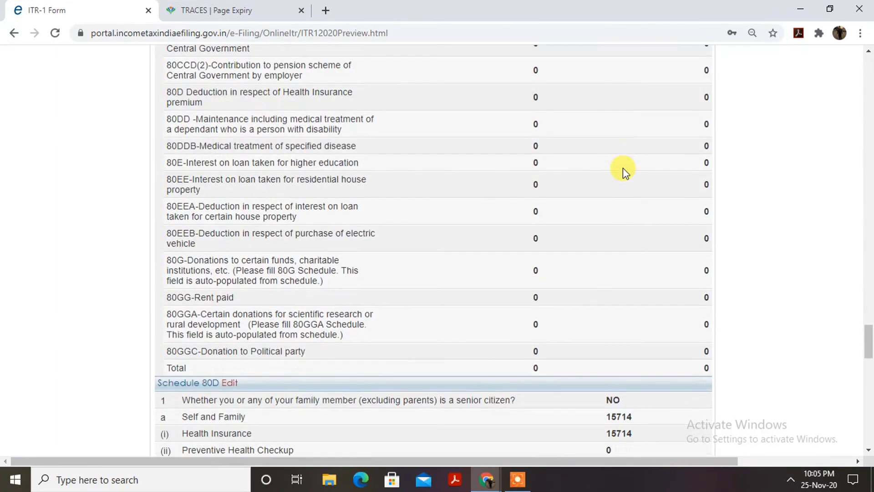
{"action": "scroll", "coordinate": [623, 168], "scroll_direction": "down", "scroll_amount": 6}
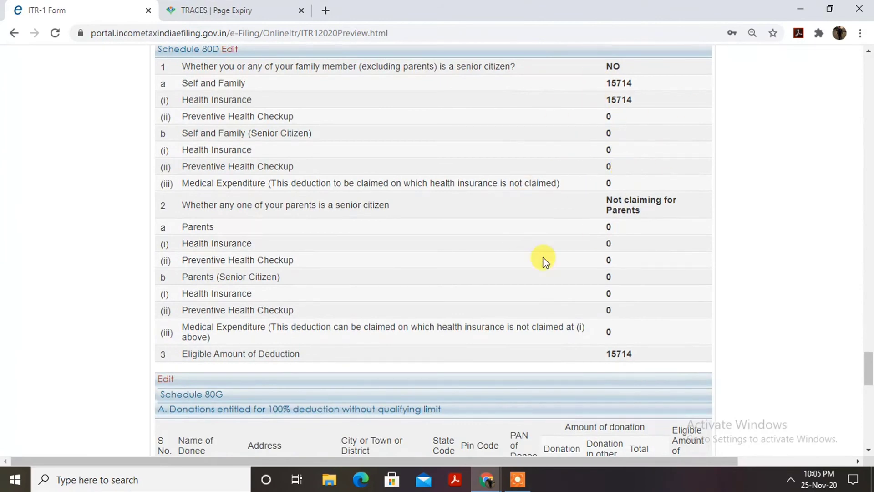
{"action": "scroll", "coordinate": [545, 259], "scroll_direction": "down", "scroll_amount": 1}
{"action": "scroll", "coordinate": [545, 259], "scroll_direction": "down", "scroll_amount": 8}
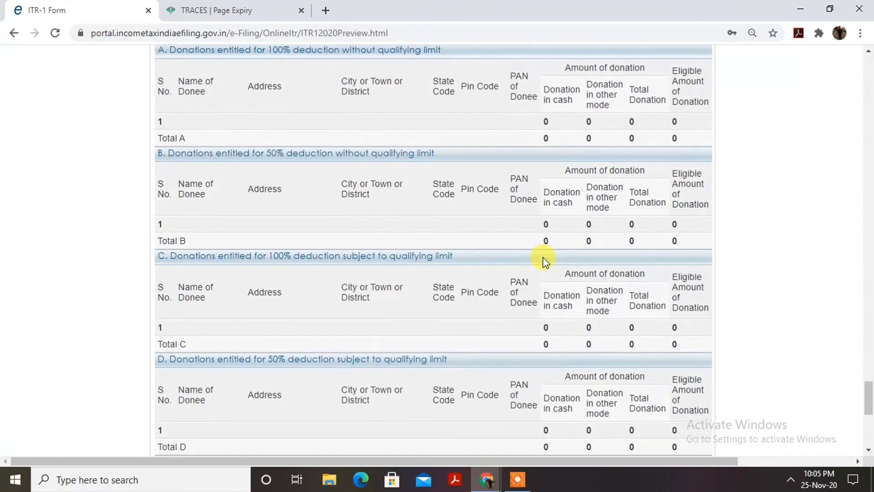
{"action": "scroll", "coordinate": [543, 257], "scroll_direction": "down", "scroll_amount": 5}
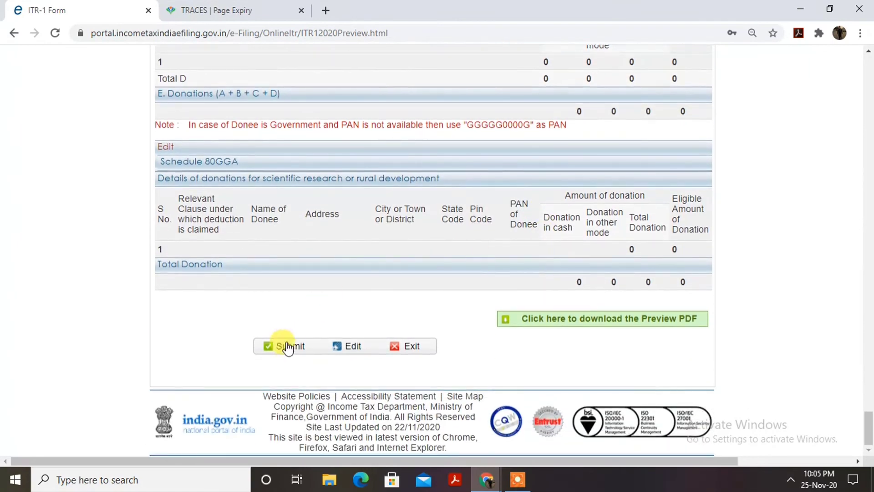
{"action": "left_click", "coordinate": [286, 348]}
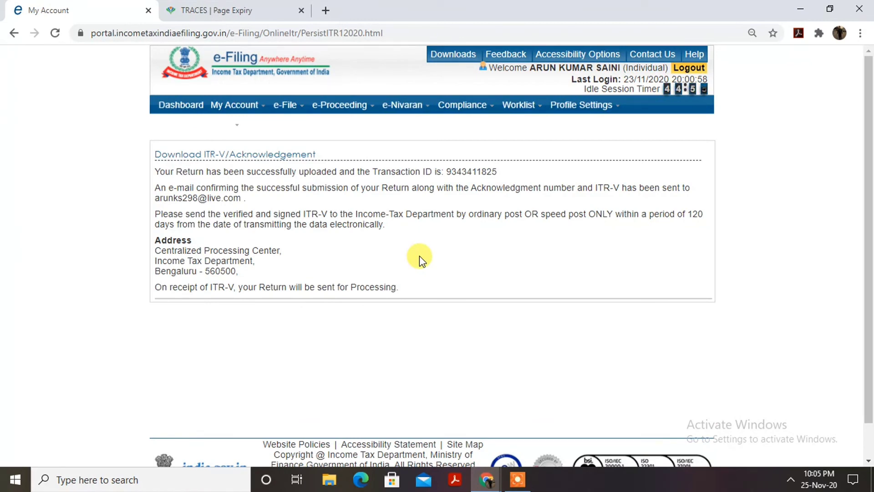
Go to the Dashboard and choose My Account > e-Verify Return
{"action": "left_click", "coordinate": [185, 107]}
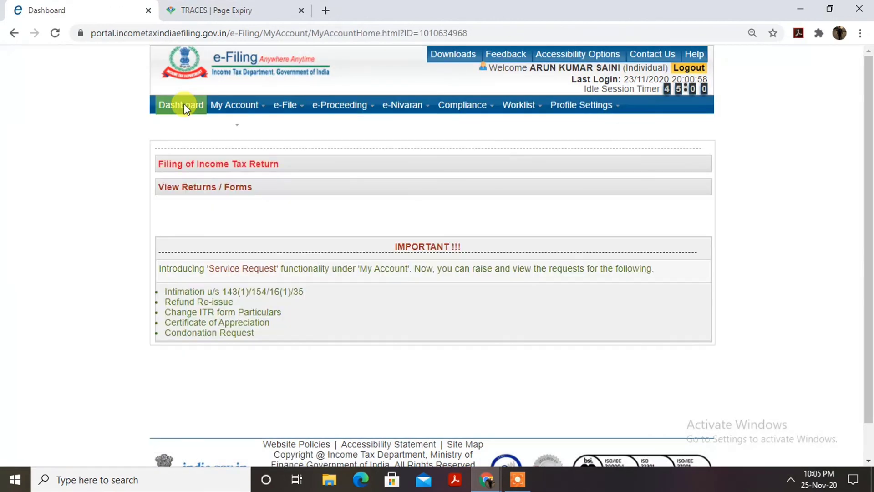
{"action": "mouse_move", "coordinate": [234, 107]}
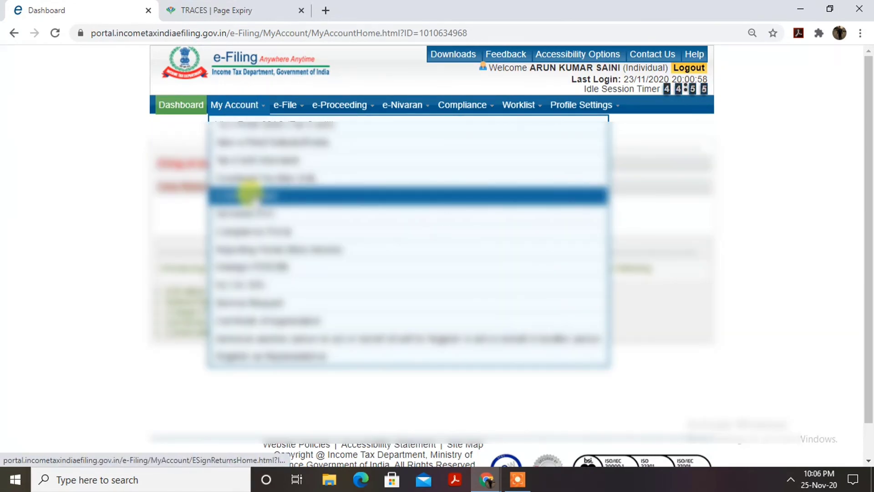
{"action": "left_click", "coordinate": [252, 195]}
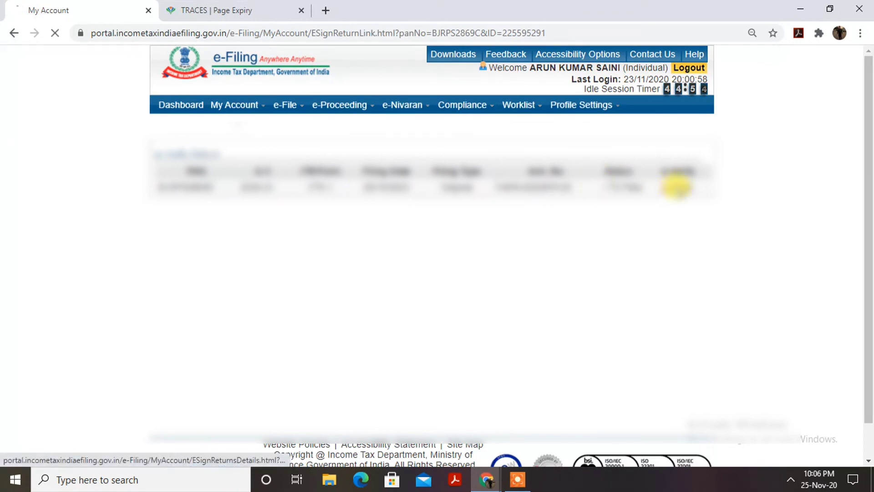
Open e-Verify for the filed return and pick Option 3, the Aadhaar OTP method
{"action": "left_click", "coordinate": [677, 187]}
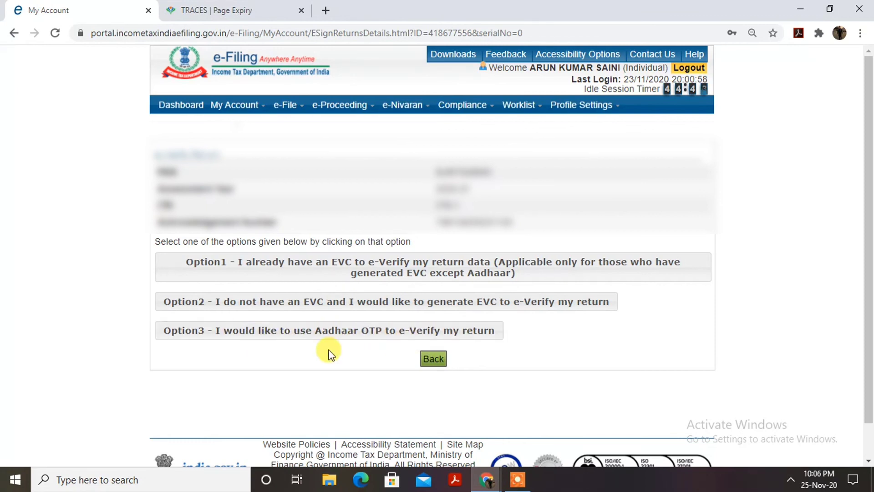
{"action": "left_click", "coordinate": [291, 335]}
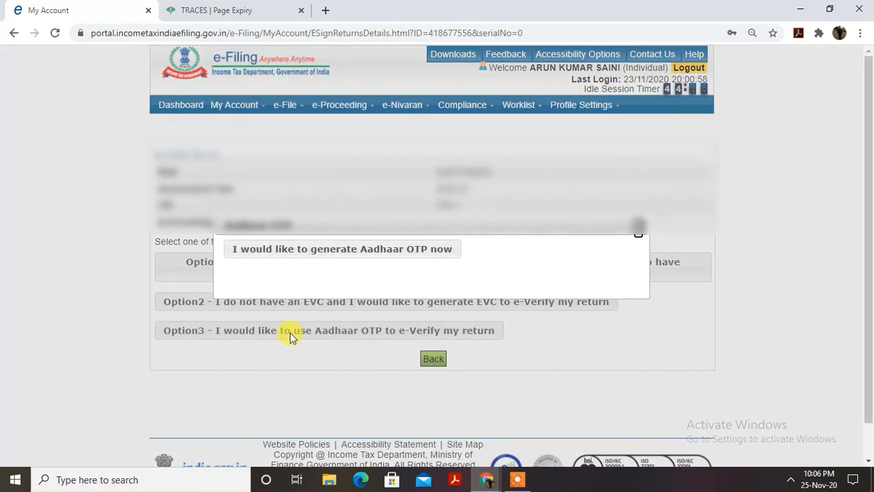
Request an Aadhaar OTP for verifying the AY 2020-21 return
{"action": "left_click", "coordinate": [356, 250]}
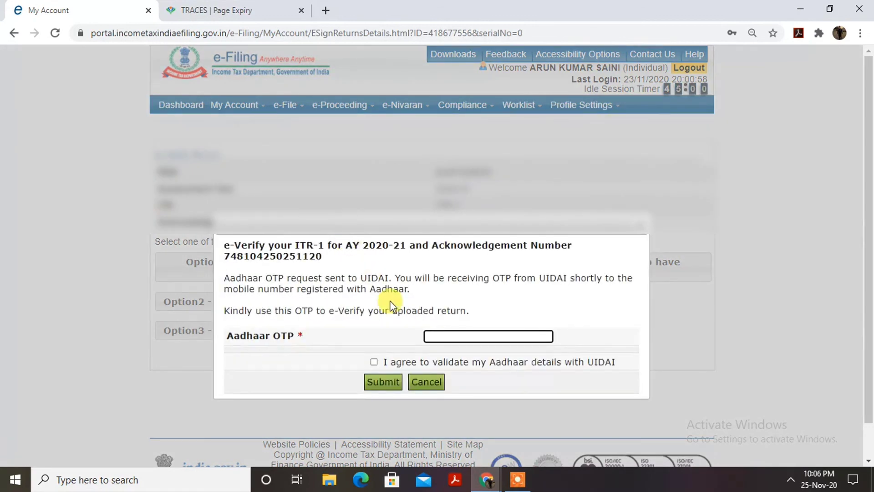
{"action": "left_click", "coordinate": [434, 336]}
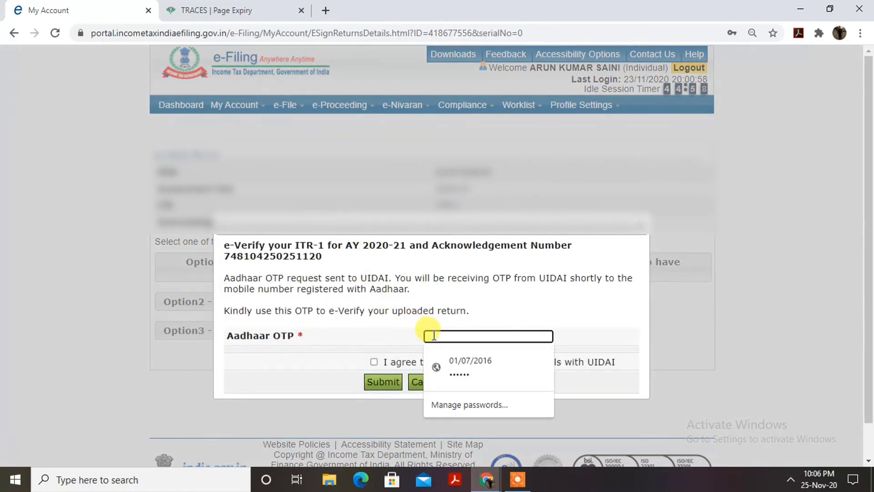
{"action": "left_click", "coordinate": [515, 480]}
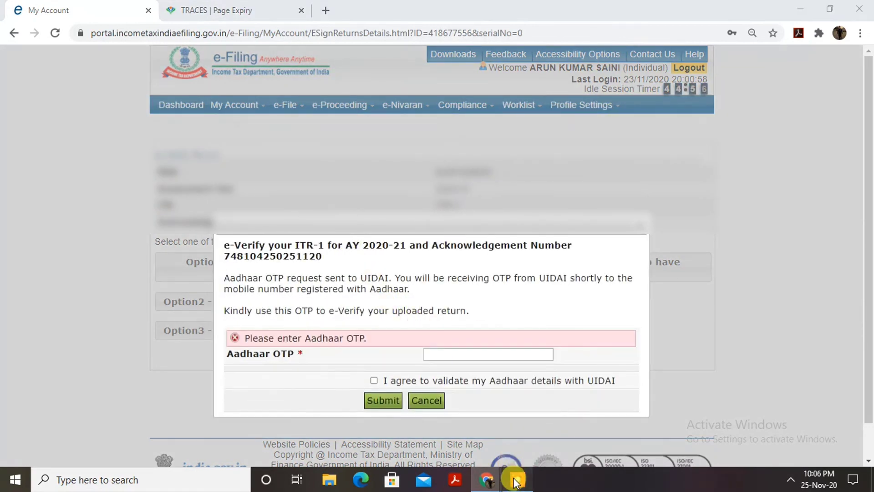
{"action": "left_click", "coordinate": [453, 459]}
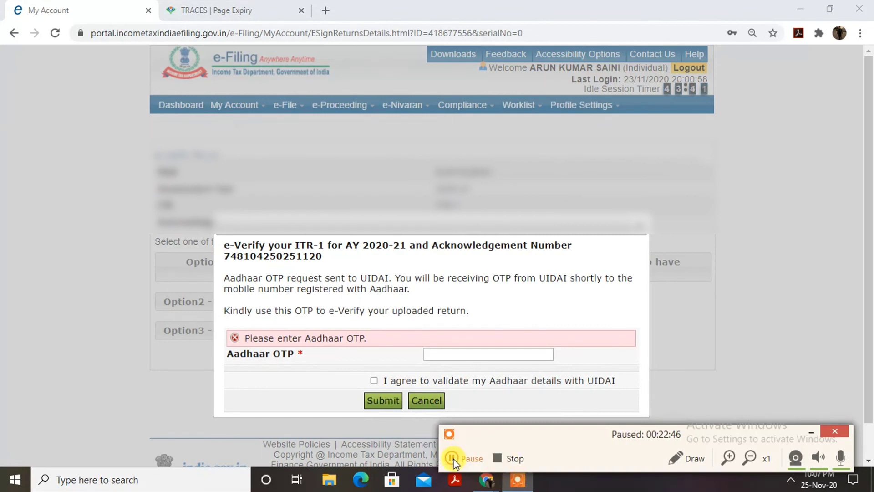
{"action": "left_click", "coordinate": [453, 459]}
{"action": "left_click", "coordinate": [697, 370]}
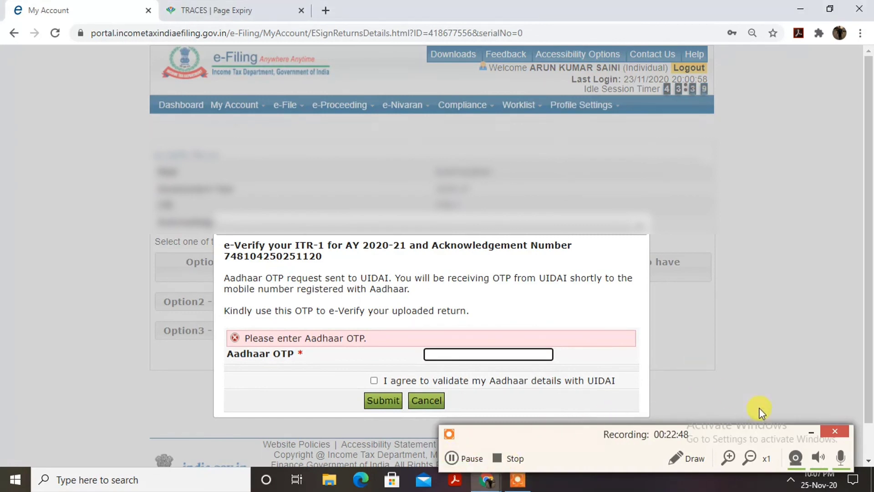
{"action": "left_click", "coordinate": [808, 430]}
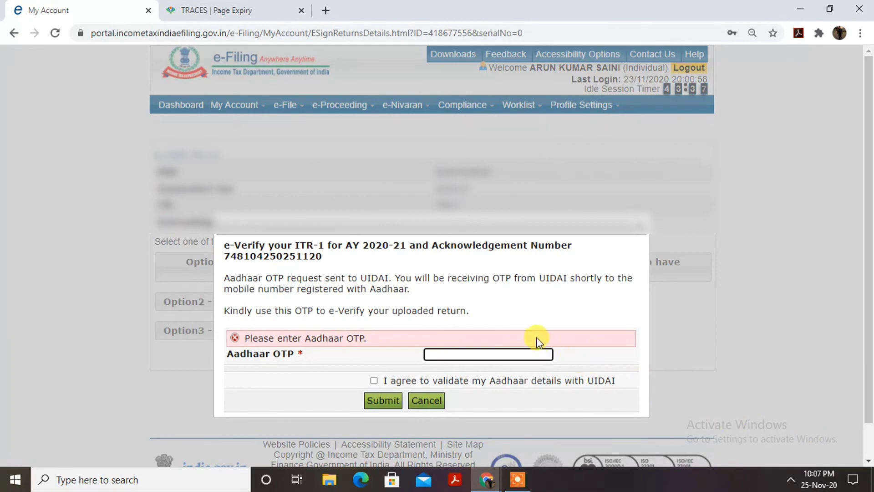
Enter the received Aadhaar OTP, agree to UIDAI validation, and submit the e-verification
{"action": "left_click", "coordinate": [475, 358]}
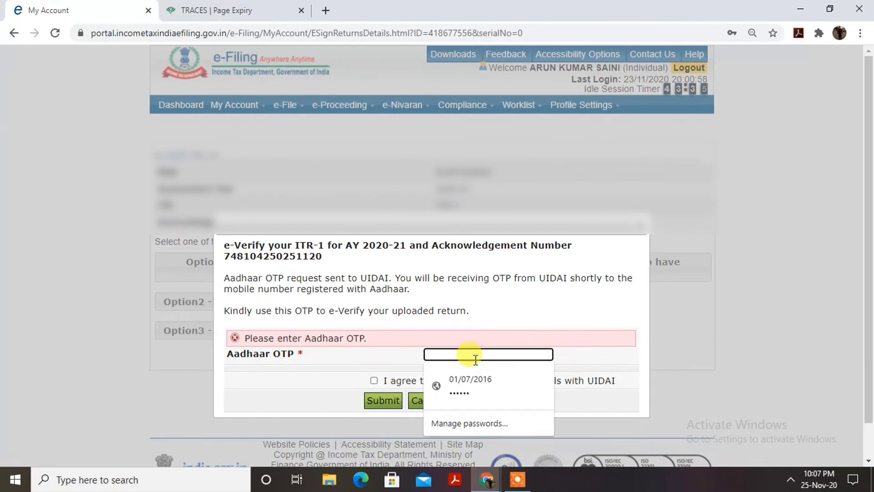
{"action": "type", "text": "1"}
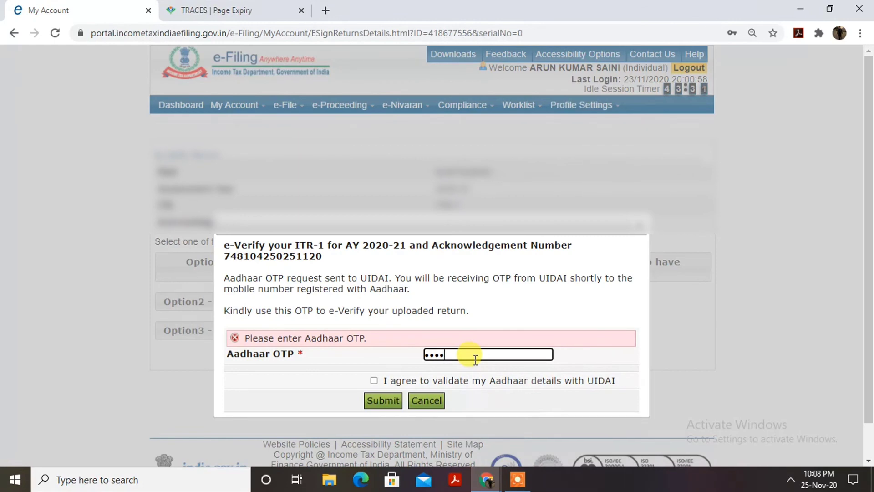
{"action": "left_click", "coordinate": [371, 351]}
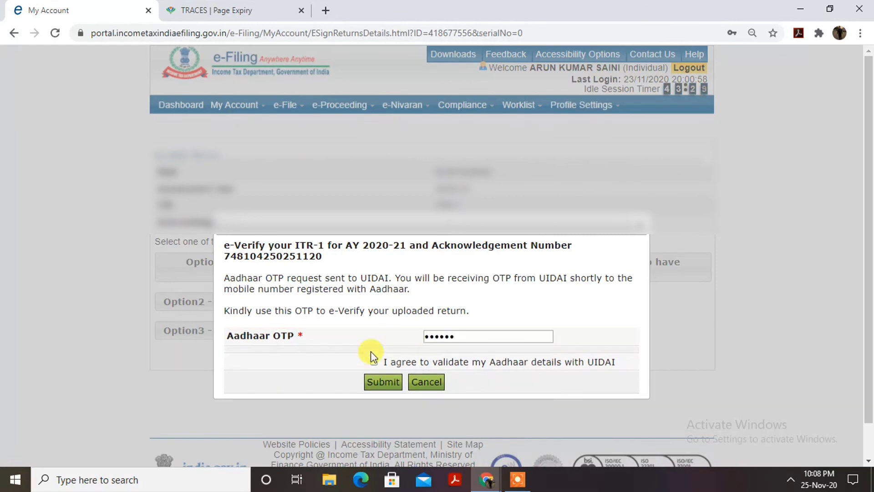
{"action": "left_click", "coordinate": [374, 361]}
{"action": "left_click", "coordinate": [376, 382]}
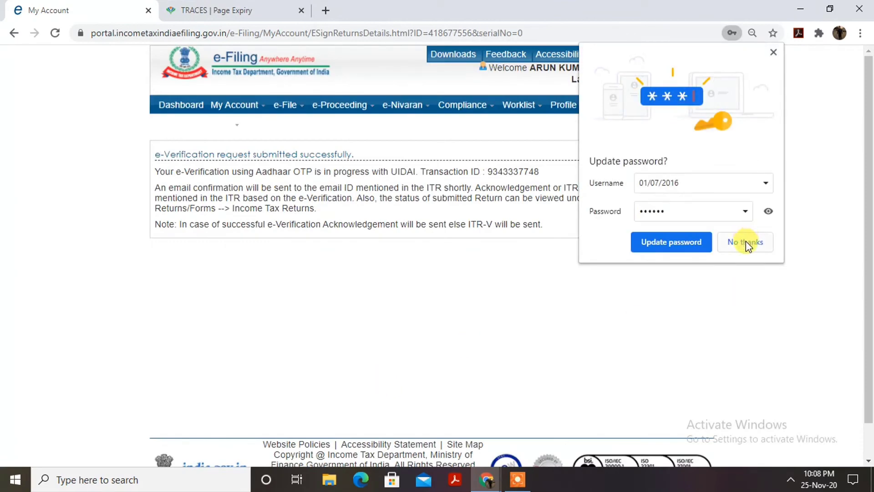
Dismiss the password prompt and list Income Tax Returns via My Account > View e-Filed Returns/Forms
{"action": "left_click", "coordinate": [746, 241]}
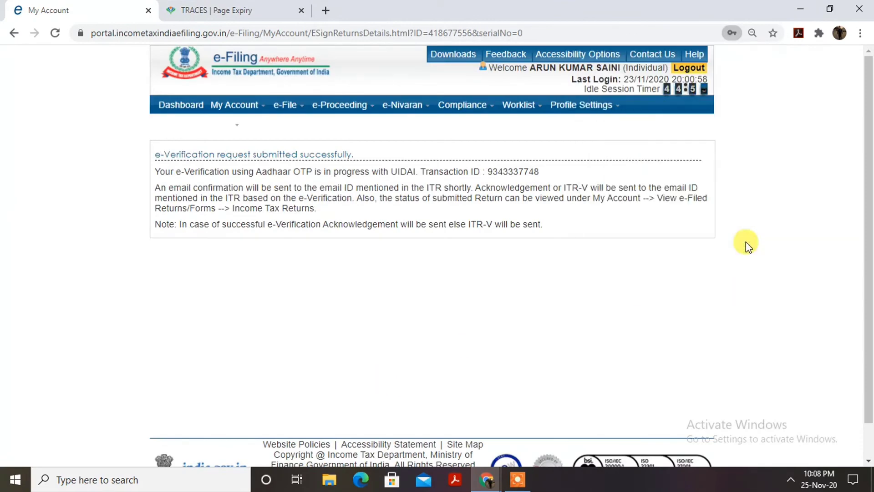
{"action": "left_click", "coordinate": [168, 101]}
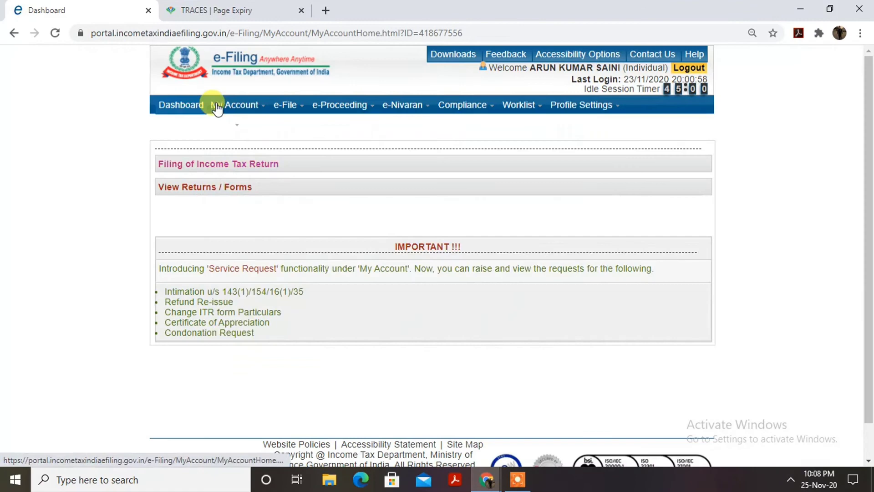
{"action": "left_click", "coordinate": [239, 107]}
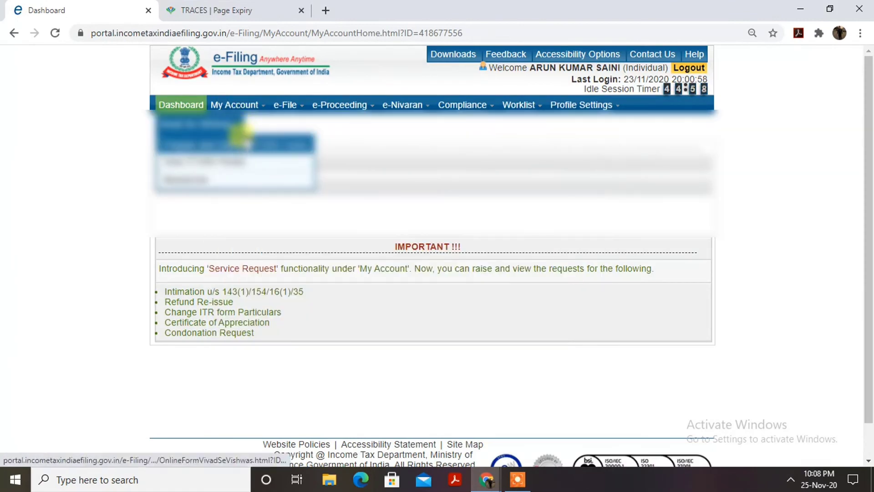
{"action": "mouse_move", "coordinate": [241, 106]}
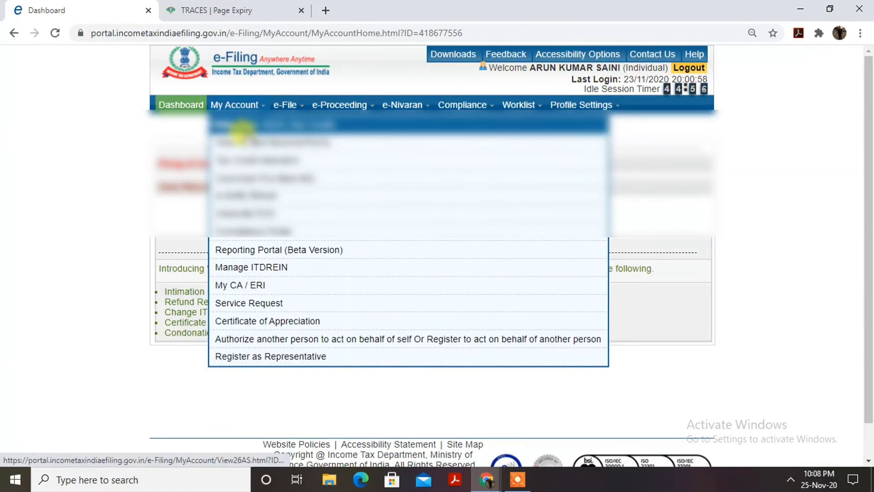
{"action": "left_click", "coordinate": [243, 142]}
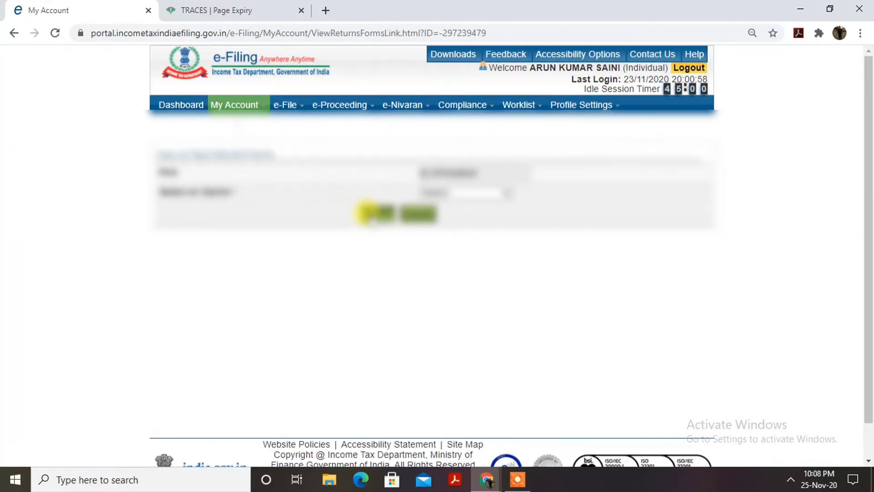
{"action": "left_click", "coordinate": [464, 196]}
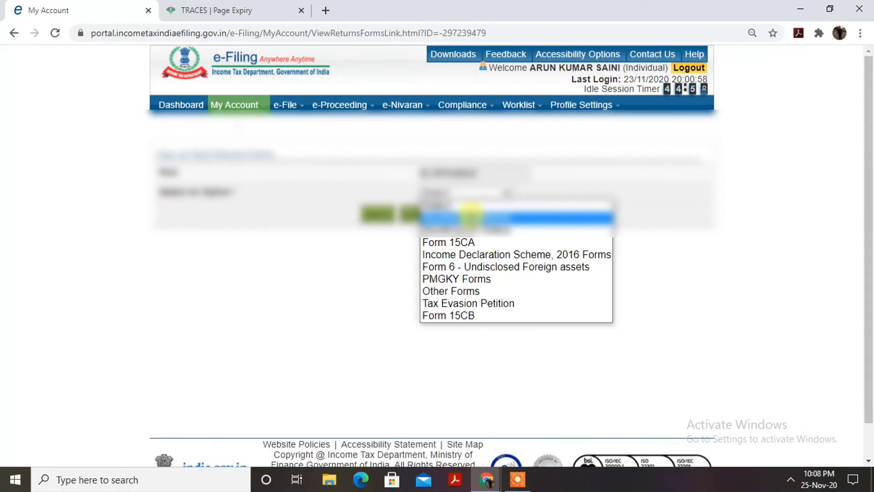
{"action": "left_click", "coordinate": [467, 206]}
{"action": "left_click", "coordinate": [379, 214]}
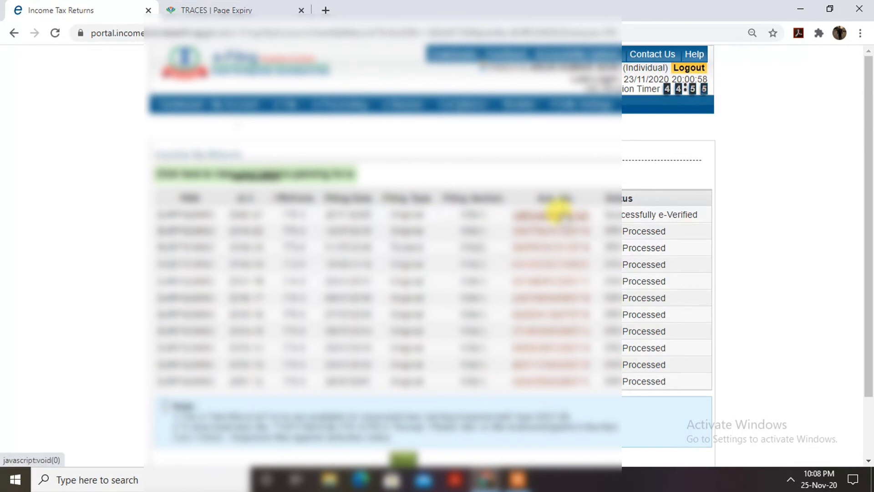
Open the latest return's acknowledgement PDF from its acknowledgement number
{"action": "left_click", "coordinate": [556, 212]}
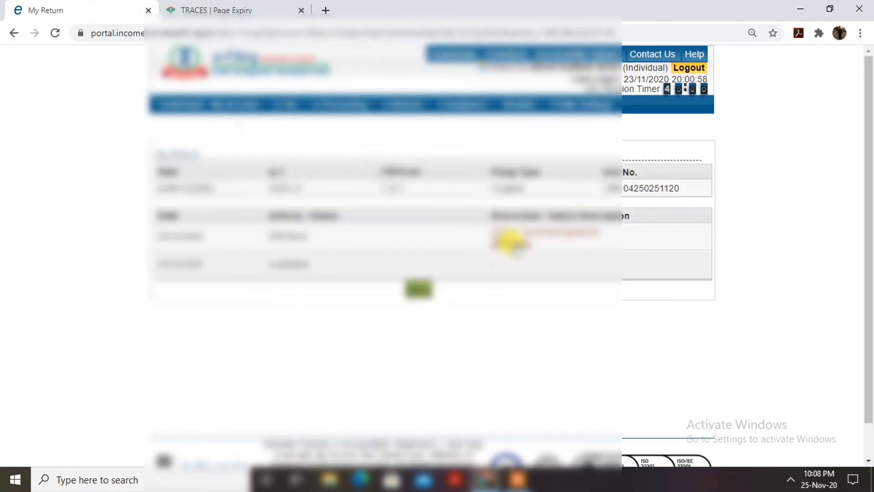
{"action": "left_click", "coordinate": [558, 230]}
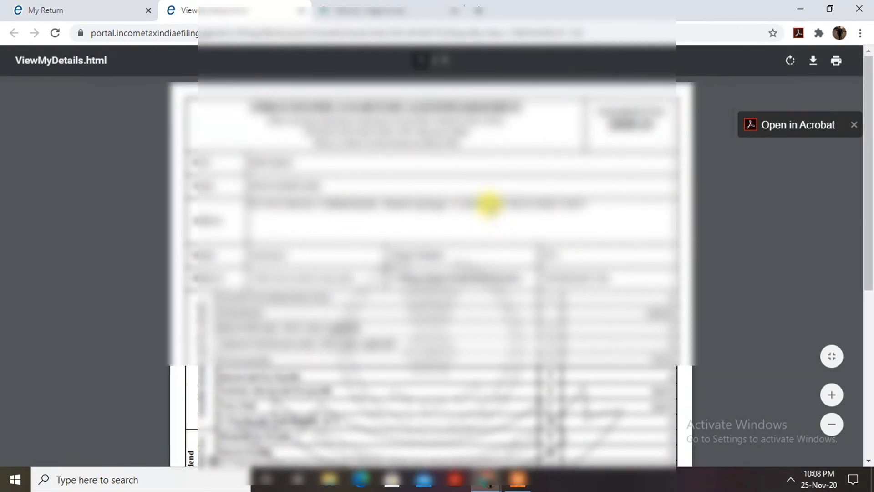
{"action": "scroll", "coordinate": [489, 205], "scroll_direction": "down", "scroll_amount": 10}
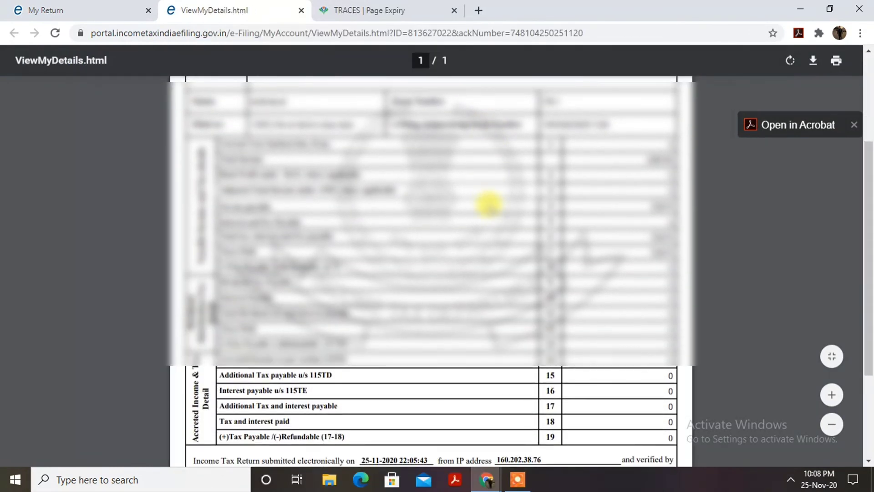
{"action": "scroll", "coordinate": [488, 204], "scroll_direction": "down", "scroll_amount": 3}
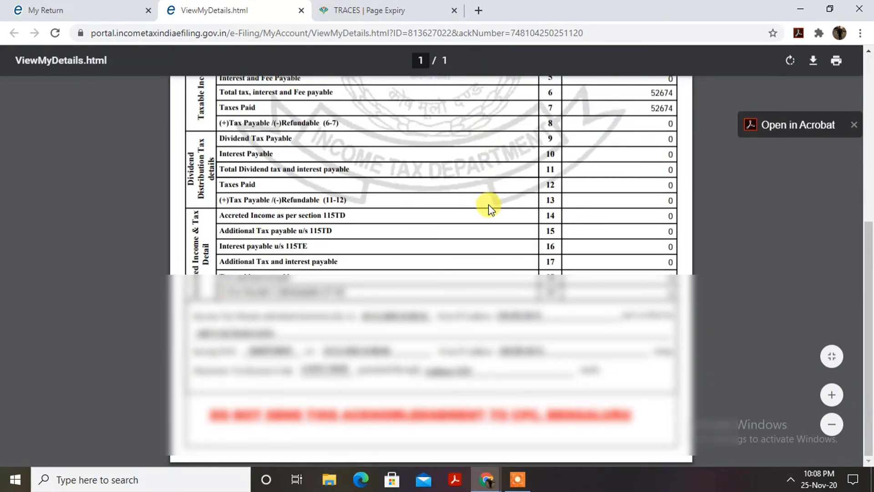
{"action": "scroll", "coordinate": [488, 204], "scroll_direction": "up", "scroll_amount": 1}
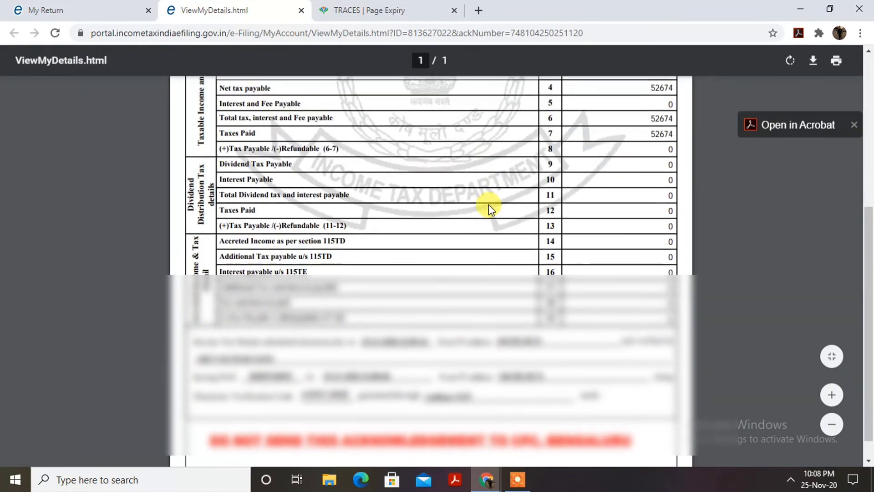
{"action": "scroll", "coordinate": [488, 204], "scroll_direction": "up", "scroll_amount": 1}
Scroll the acknowledgement to the tax rows showing taxes paid 52674 and nothing payable
{"action": "scroll", "coordinate": [488, 204], "scroll_direction": "down", "scroll_amount": 2}
{"action": "scroll", "coordinate": [488, 204], "scroll_direction": "up", "scroll_amount": 1}
{"action": "scroll", "coordinate": [488, 204], "scroll_direction": "down", "scroll_amount": 1}
{"action": "scroll", "coordinate": [488, 204], "scroll_direction": "up", "scroll_amount": 2}
{"action": "scroll", "coordinate": [489, 204], "scroll_direction": "down", "scroll_amount": 1}
{"action": "scroll", "coordinate": [489, 204], "scroll_direction": "down", "scroll_amount": 1}
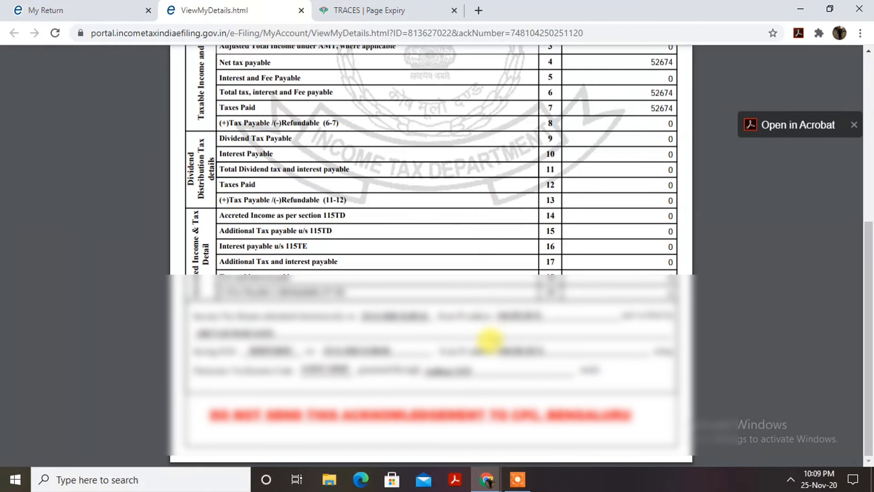
{"action": "mouse_move", "coordinate": [518, 484]}
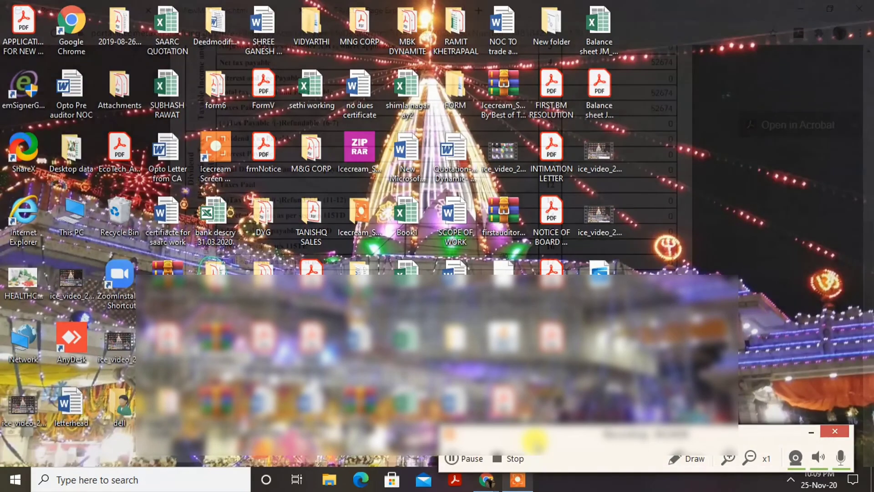
{"action": "left_click", "coordinate": [535, 441]}
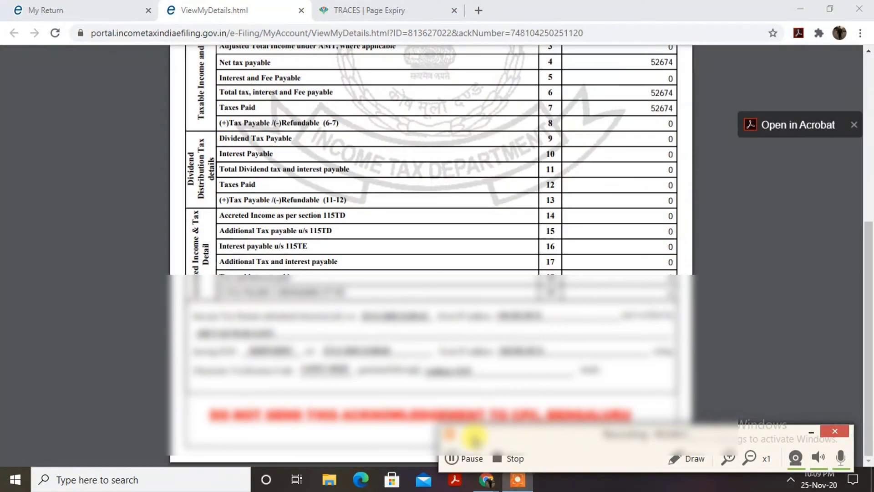